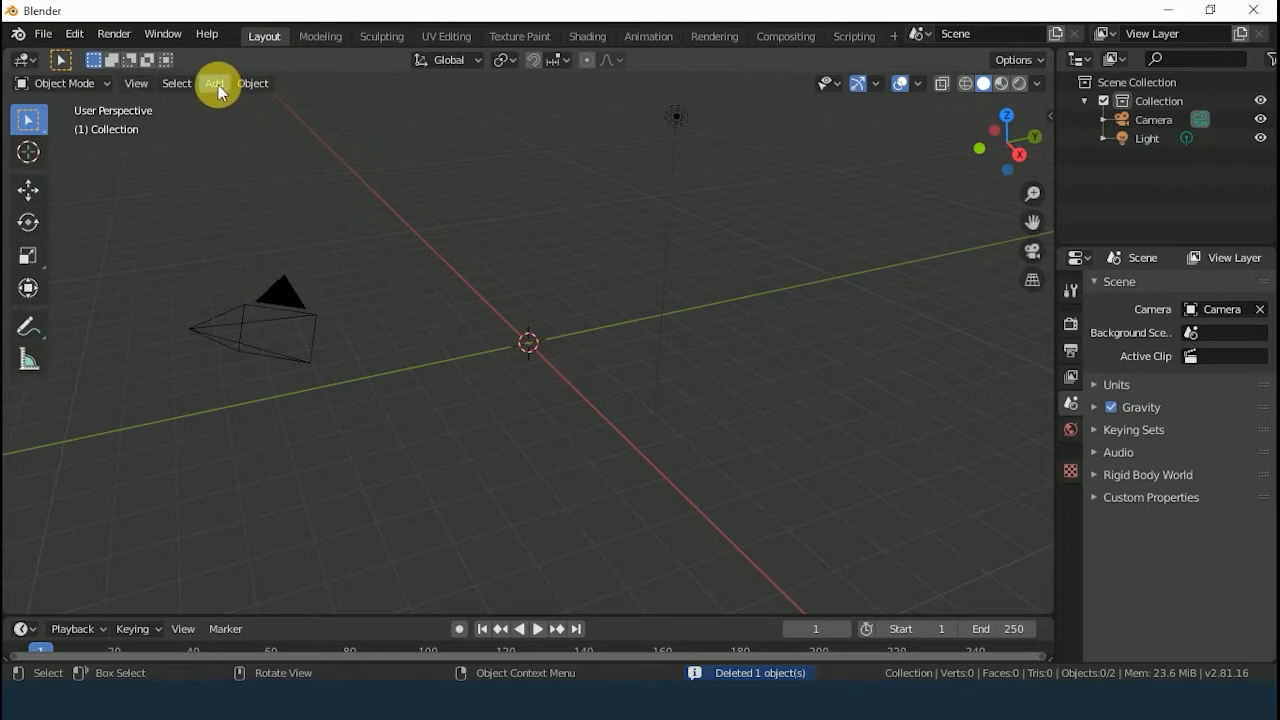
Step: Add a cylinder mesh at the origin and set its vertex count to 22
left_click(217, 86)
mouse_move(222, 104)
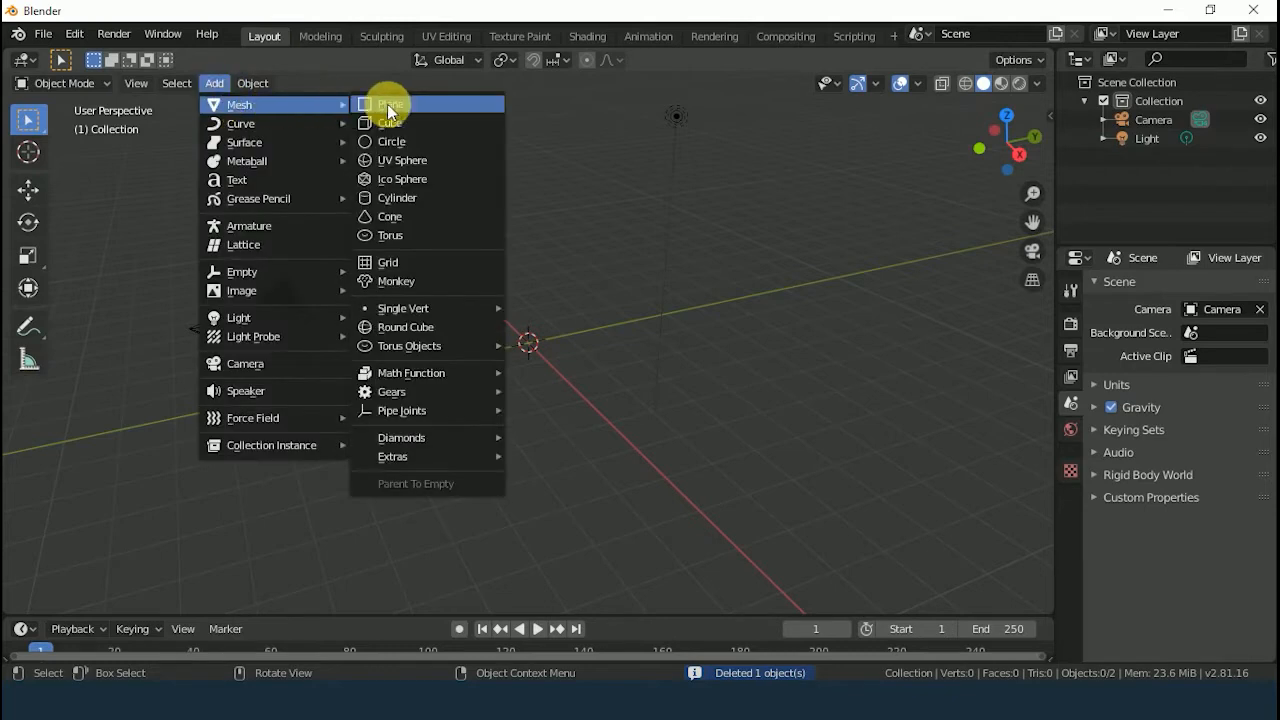
left_click(404, 200)
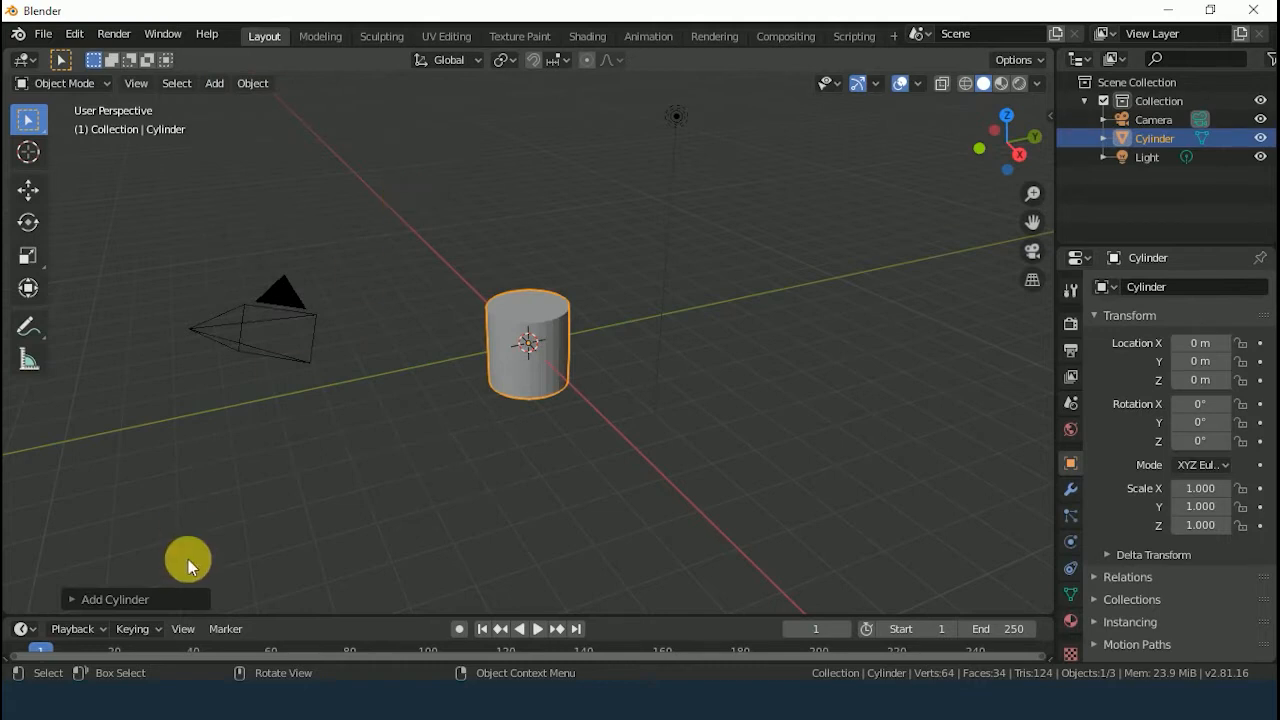
left_click(131, 599)
left_click(262, 376)
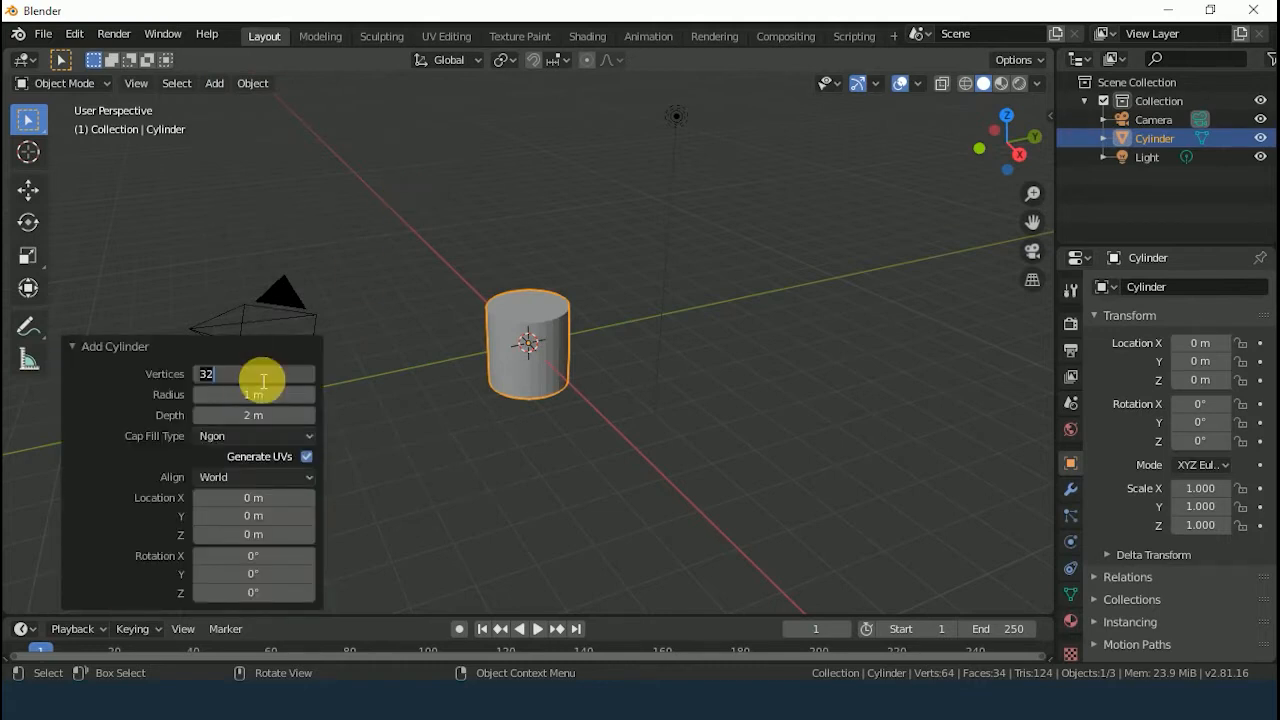
type("22")
key("Return")
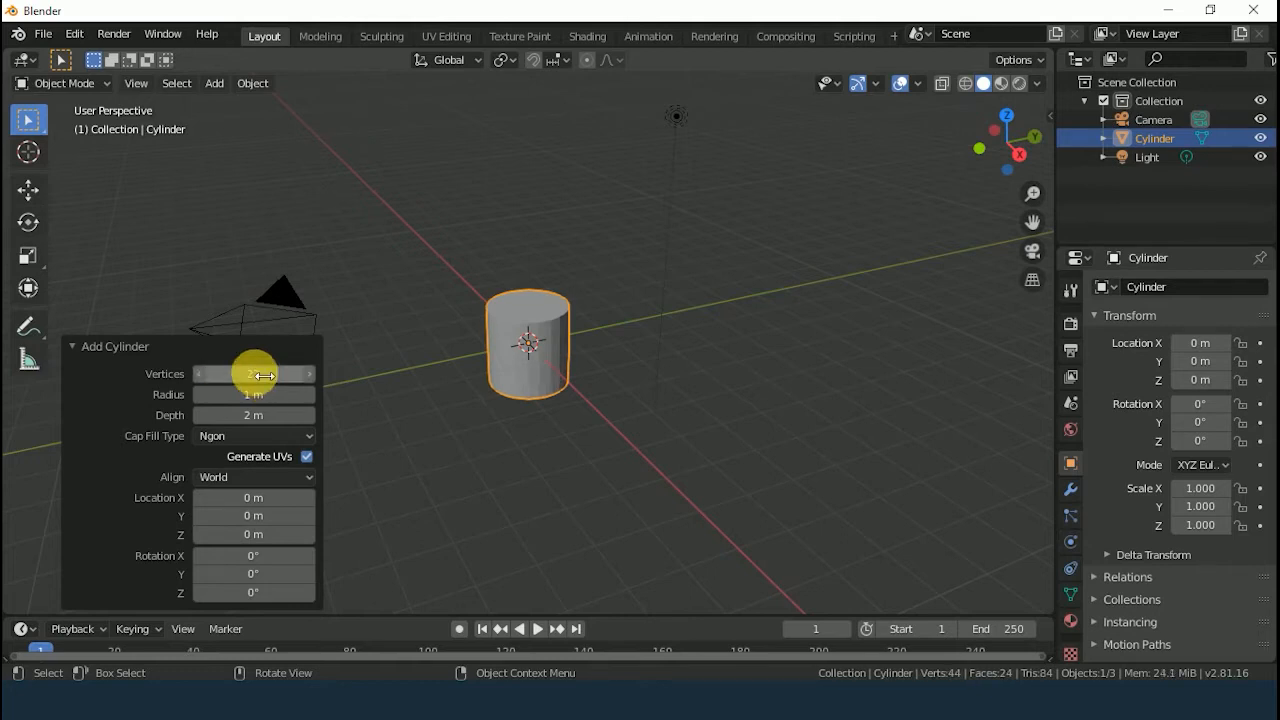
Step: View the cylinder from the right side and set its Z location to 1 m
left_click(1023, 154)
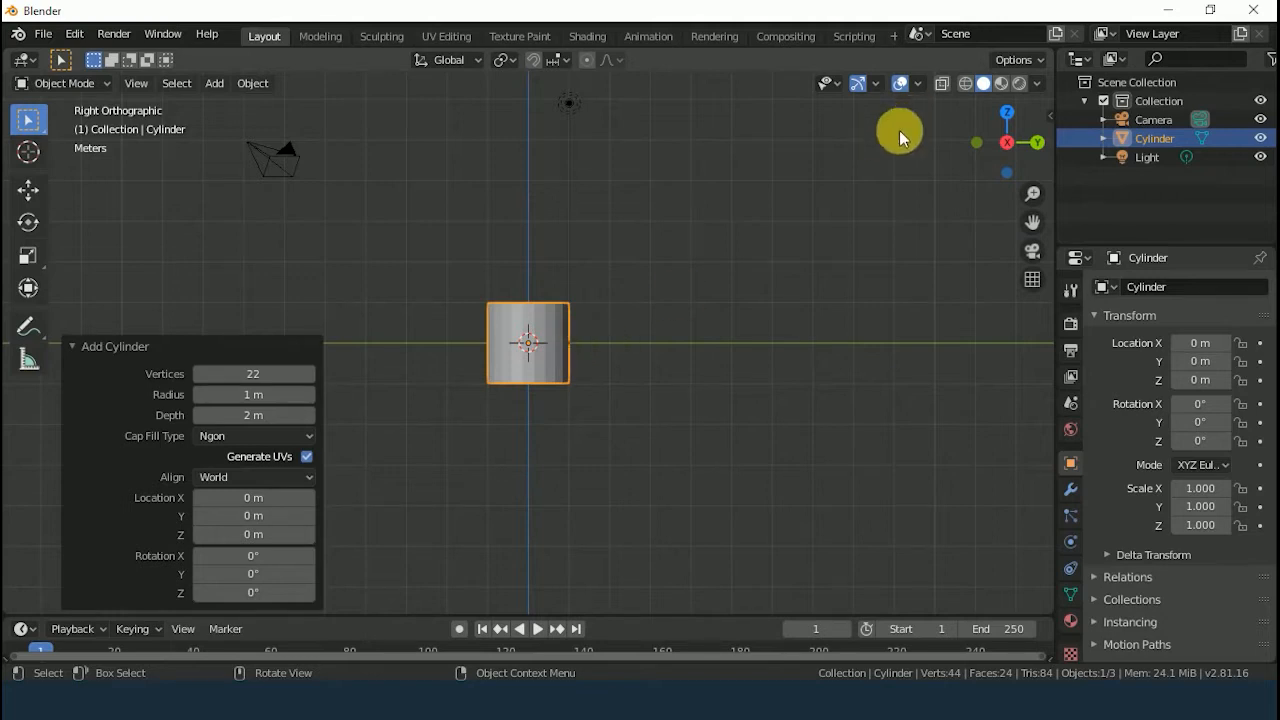
left_click(1052, 119)
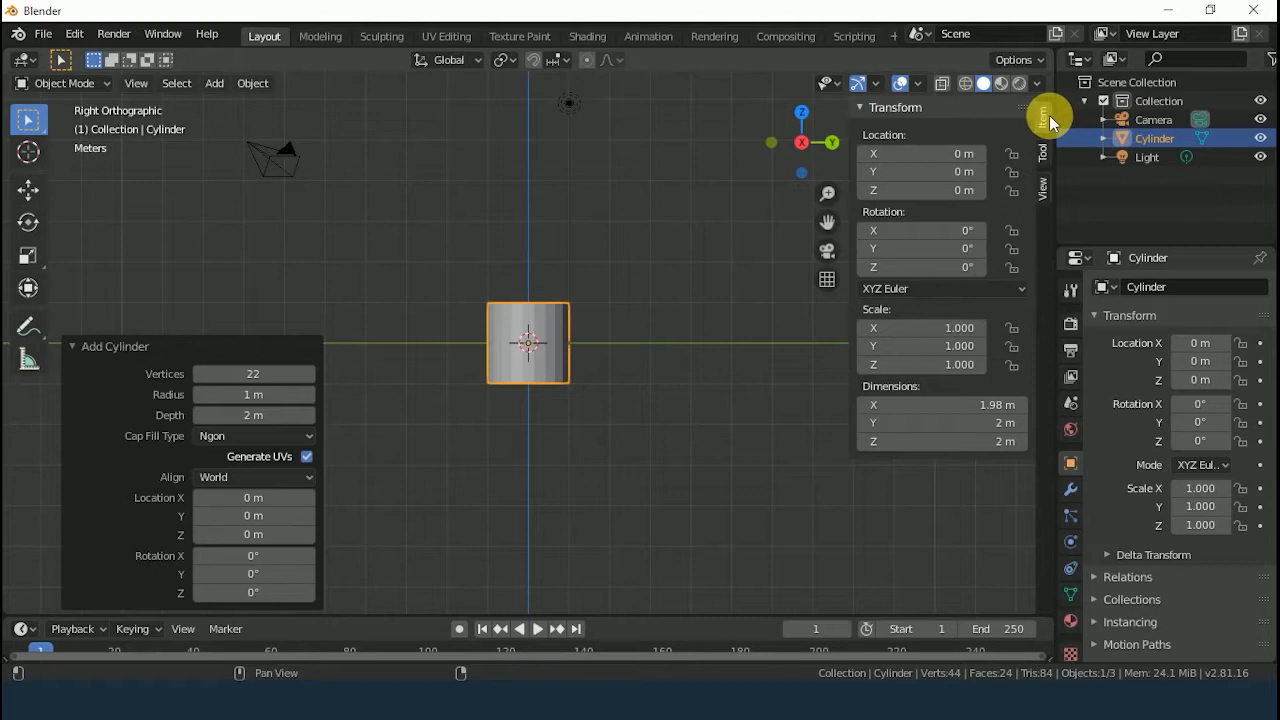
left_click(968, 192)
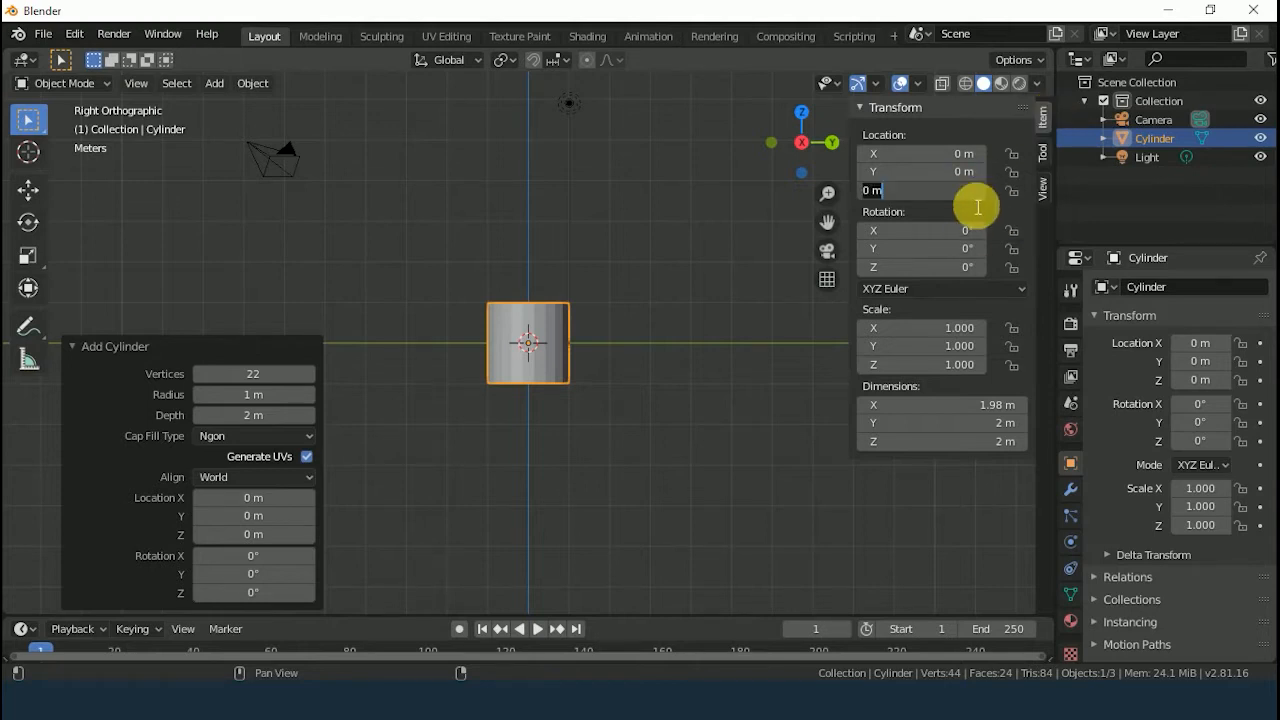
type("1")
key("Return")
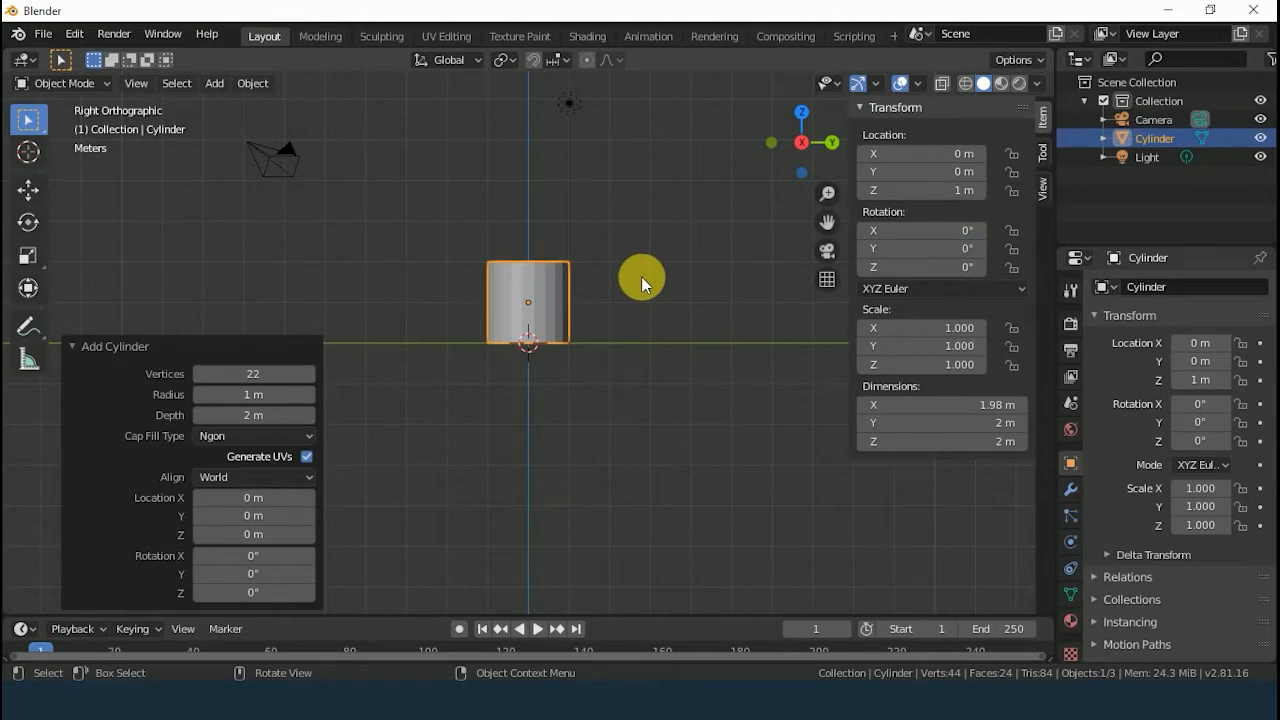
Step: Switch the cylinder to Edit Mode with face selection active
key("KP_5")
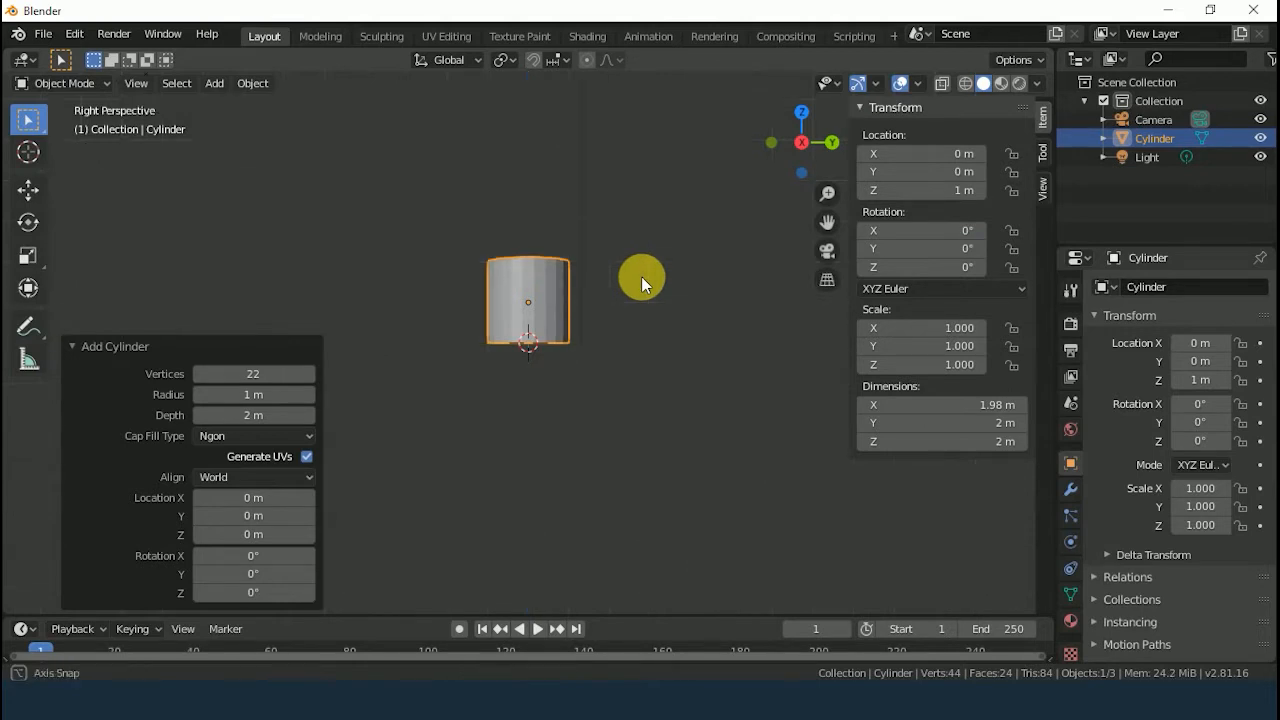
middle_click_drag(641, 276, 579, 349)
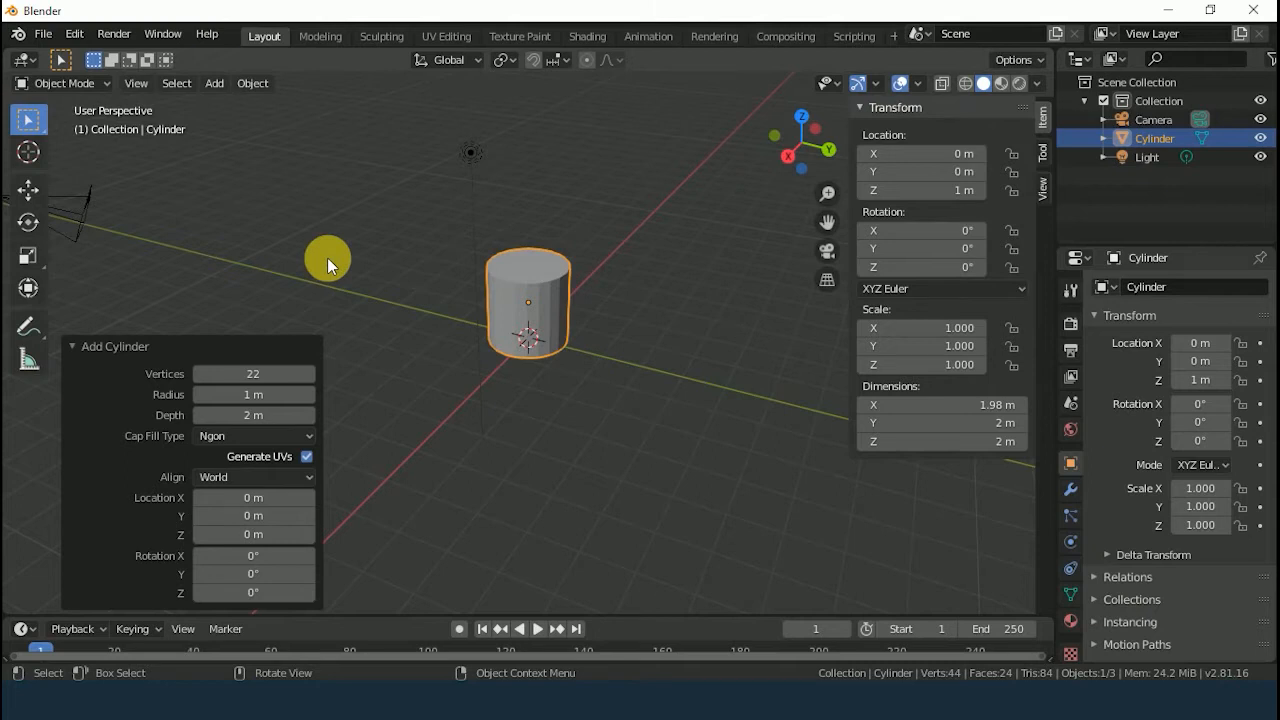
left_click(103, 81)
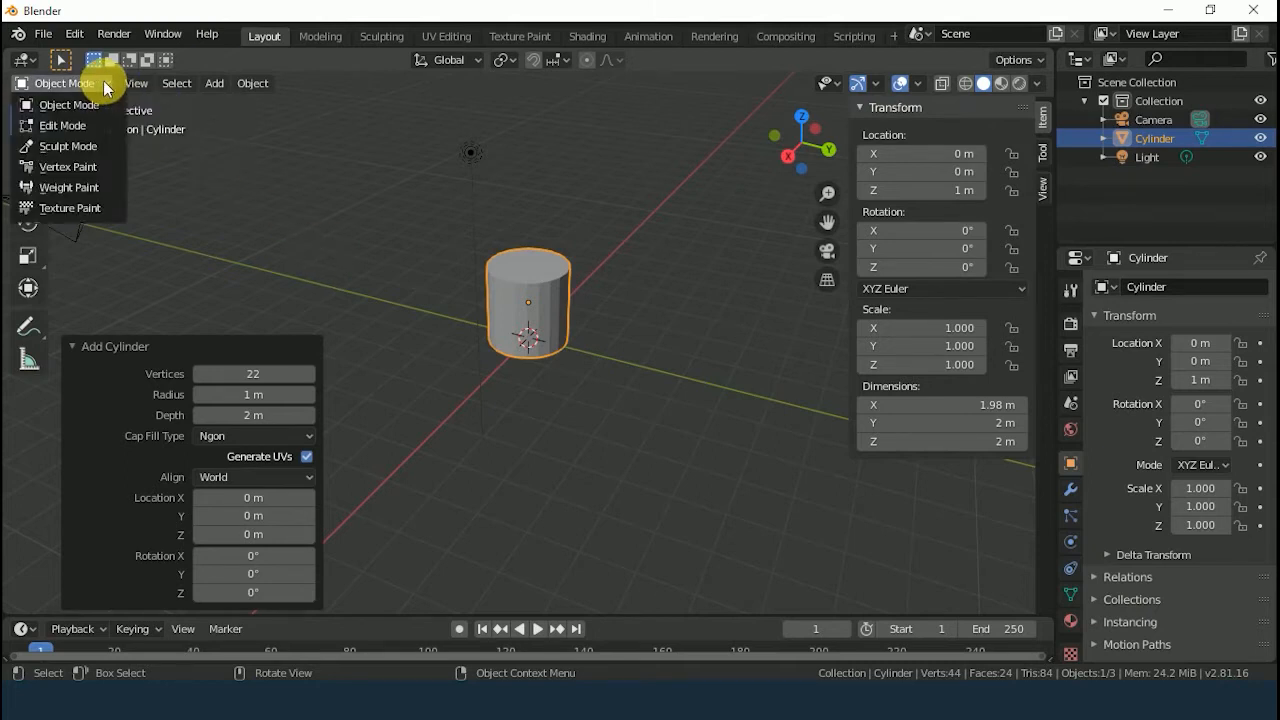
left_click(76, 125)
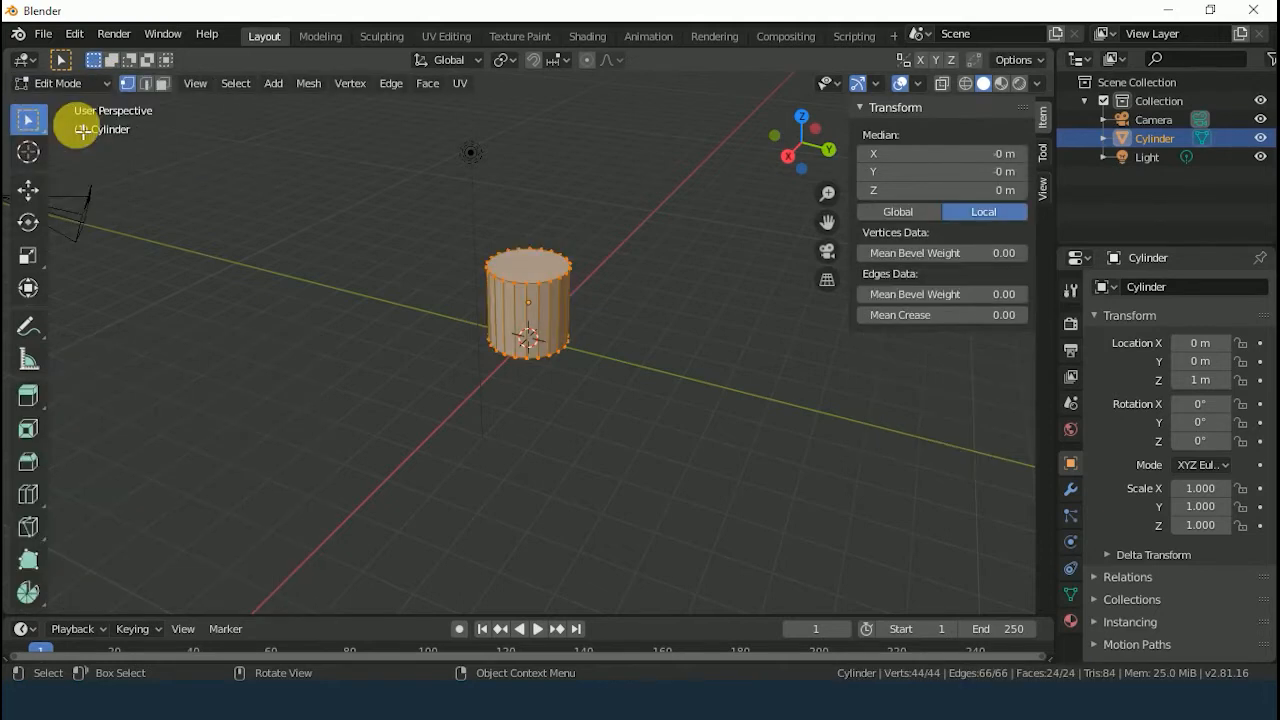
left_click(162, 85)
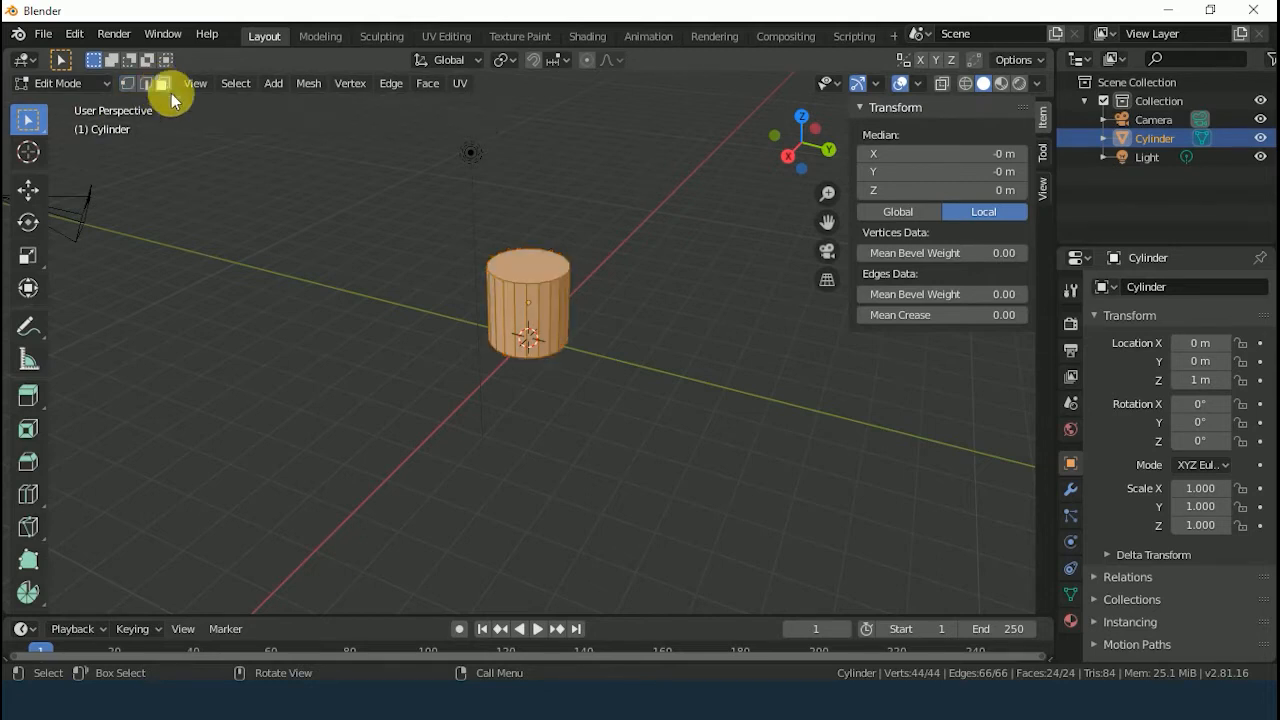
Step: Move the cylinder's top face up 0.5 m along Z, then clear the selection
left_click(527, 273)
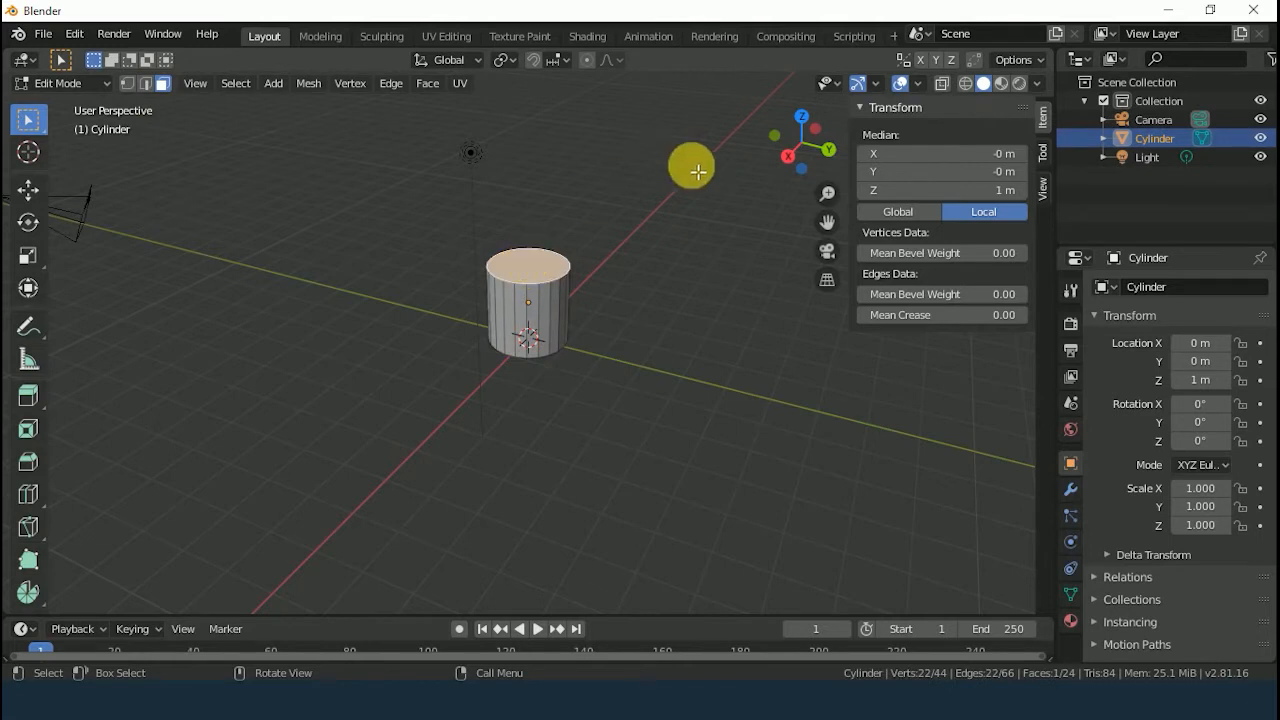
left_click_drag(827, 193, 827, 146)
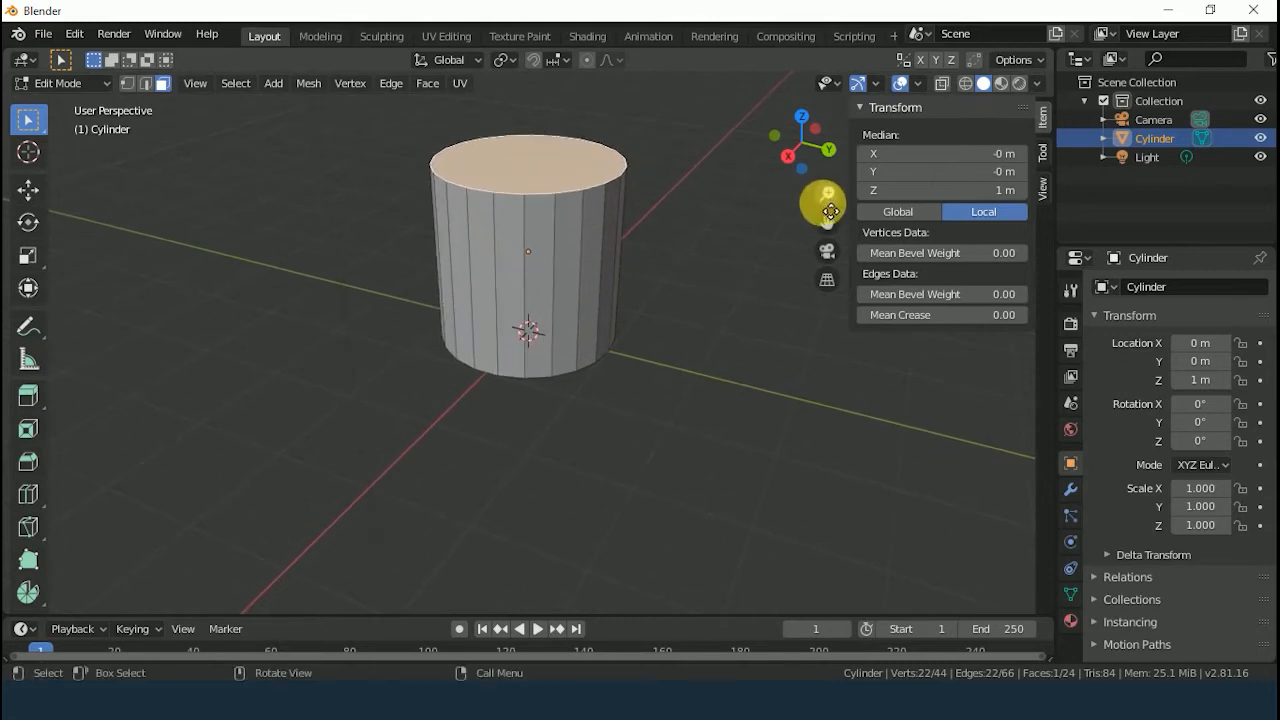
left_click_drag(826, 220, 826, 317)
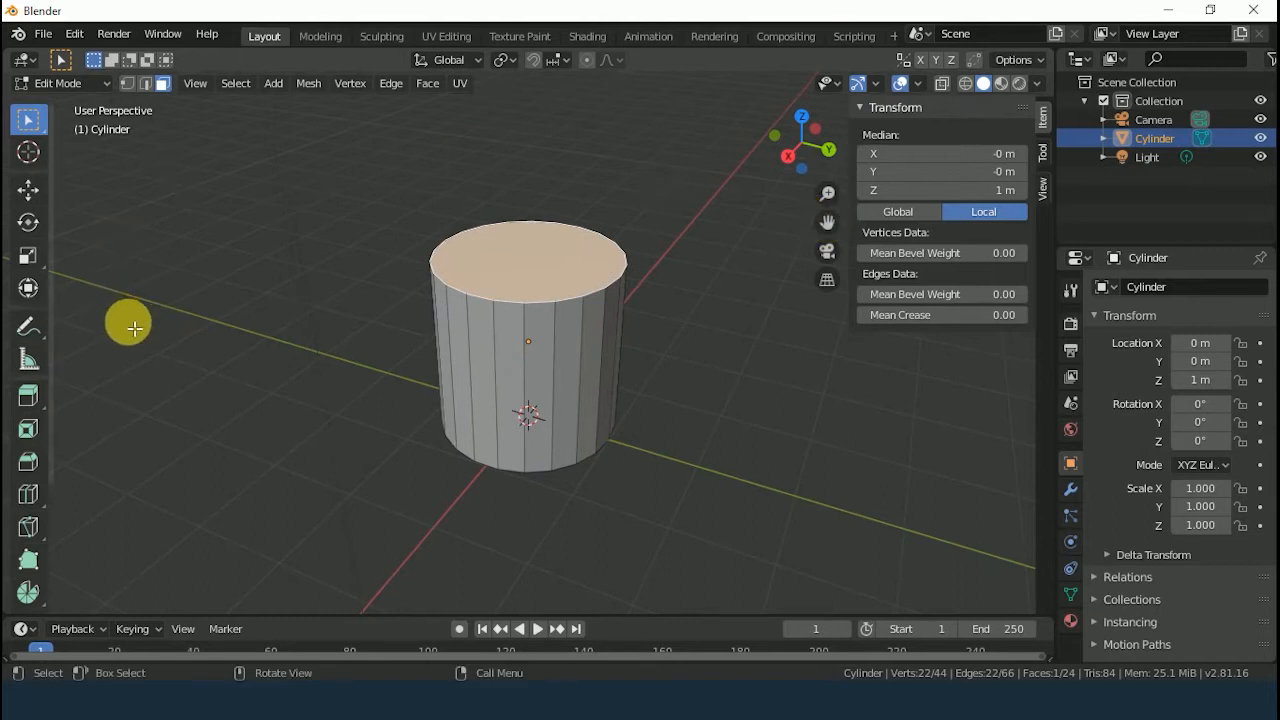
left_click(29, 191)
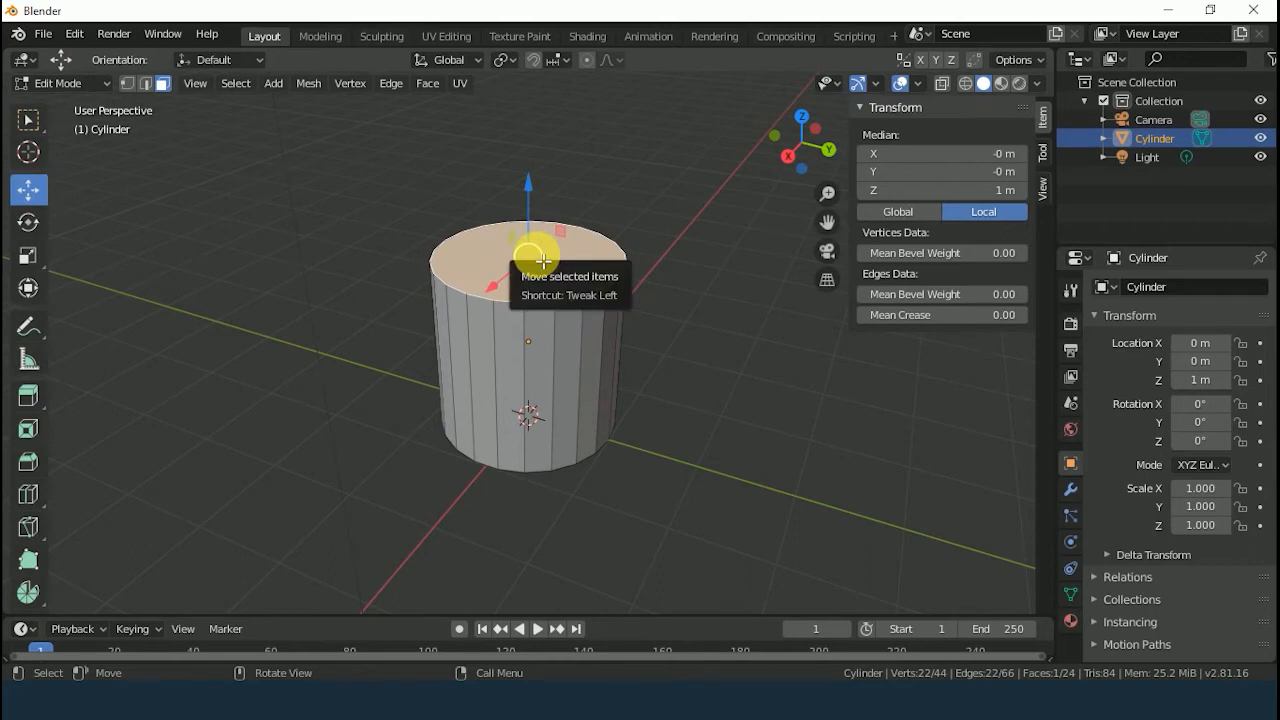
left_click_drag(531, 211, 524, 190)
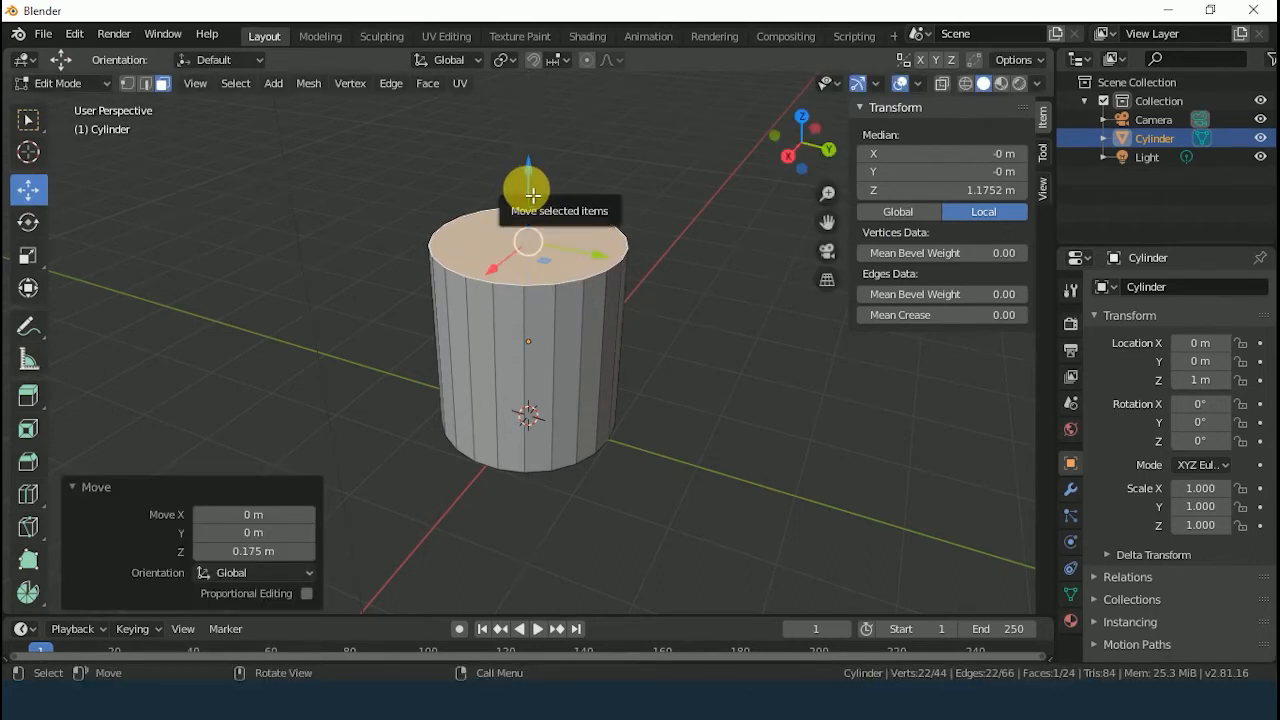
left_click(255, 552)
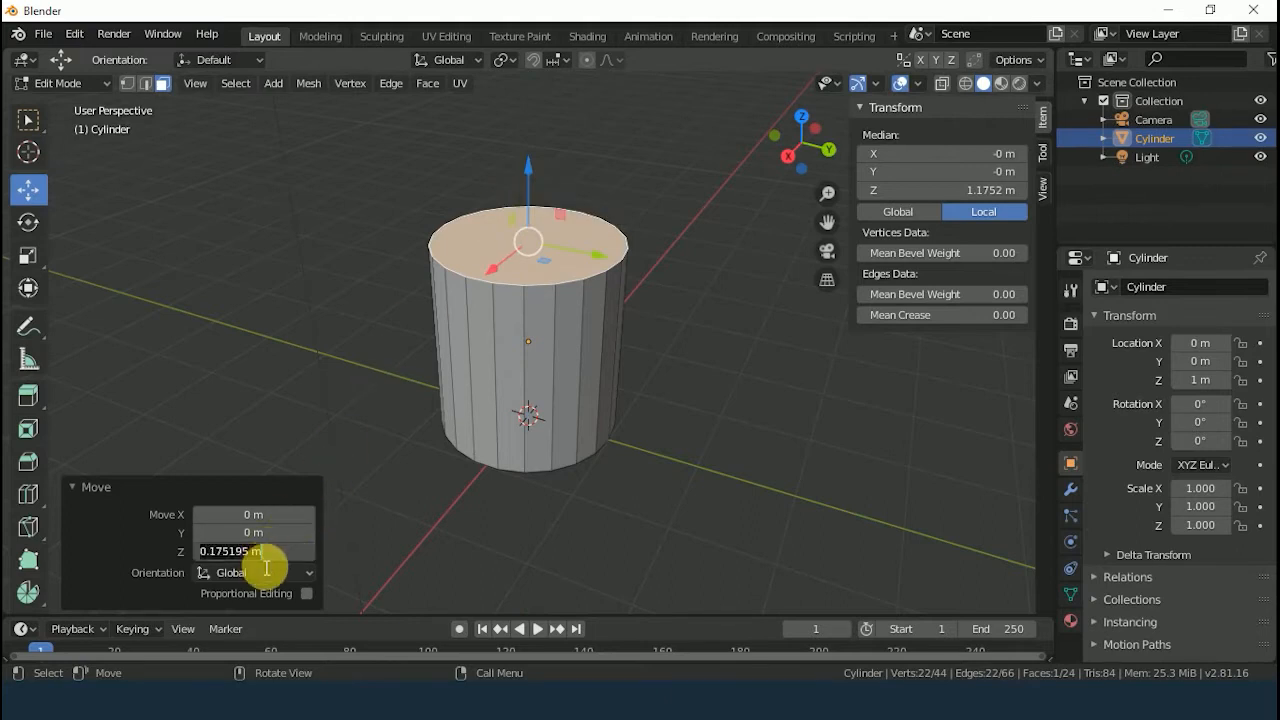
left_click(253, 552)
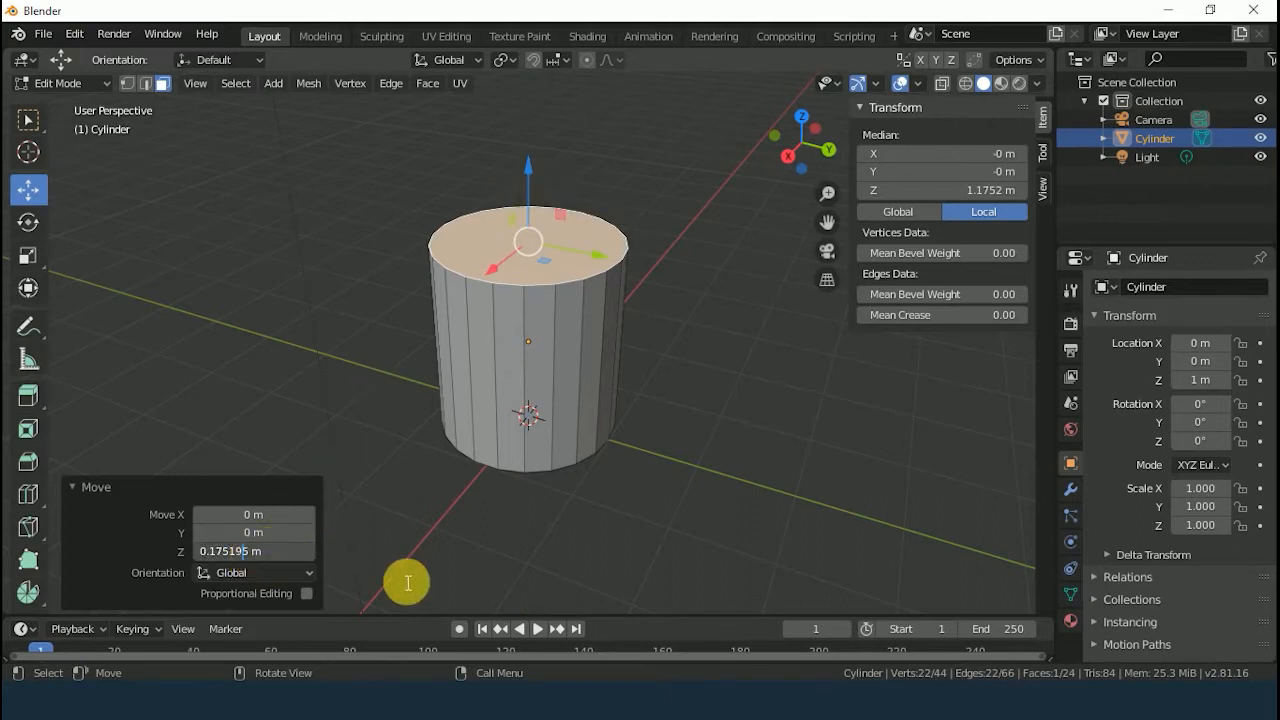
key("BackSpace")
key("BackSpace")
key("BackSpace")
key("BackSpace")
key("BackSpace")
key("BackSpace")
type("5")
key("Return")
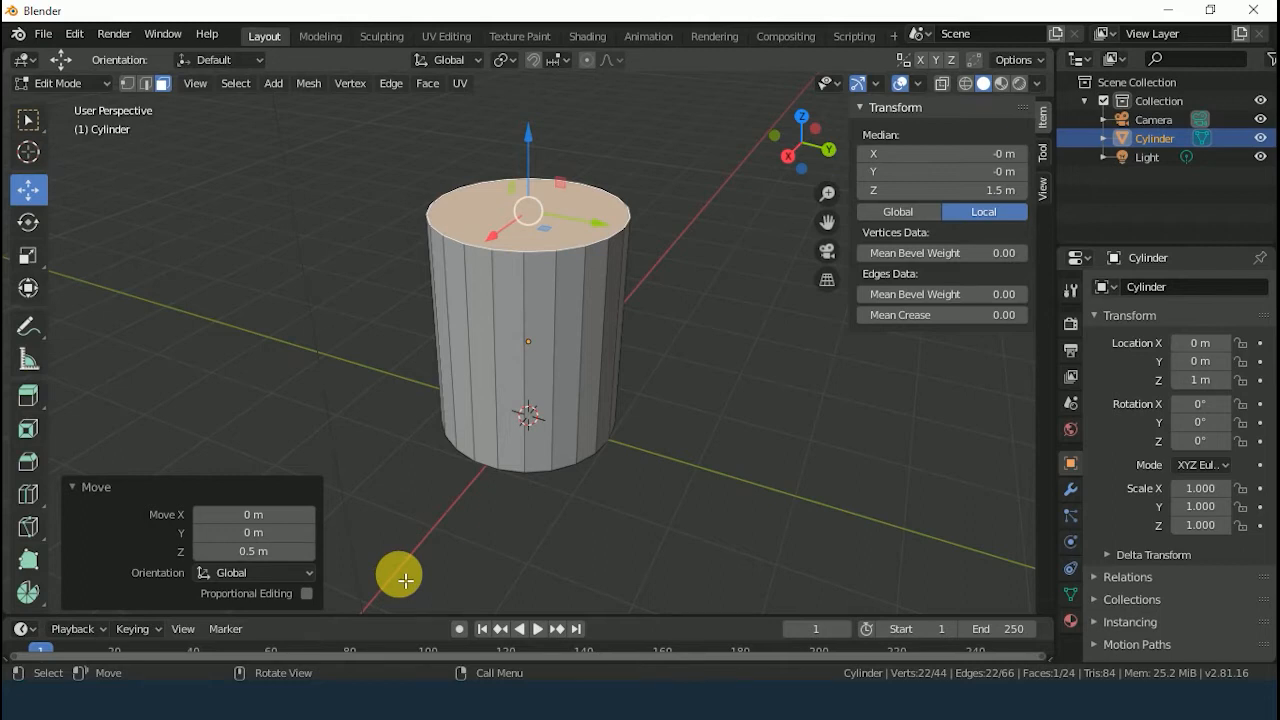
left_click(400, 577)
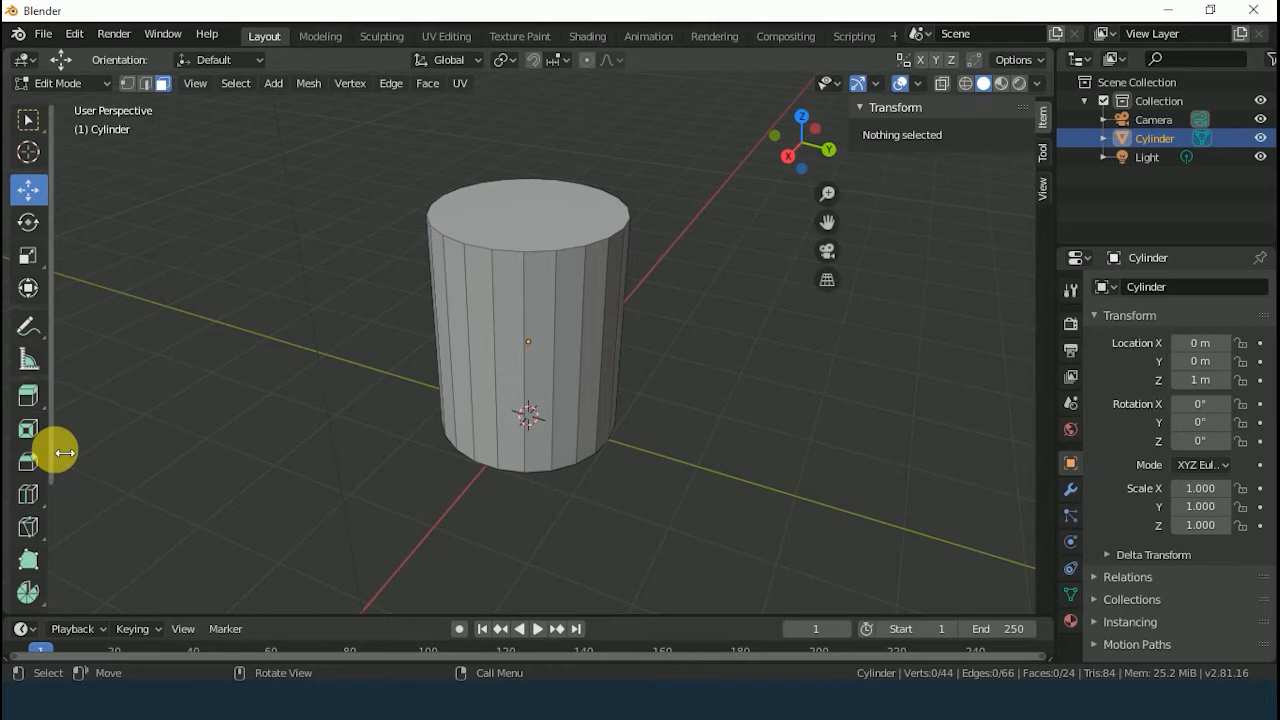
Step: Add a single horizontal loop cut around the cylinder's upper part with a slide factor of -0.5
left_click_drag(64, 453, 137, 449)
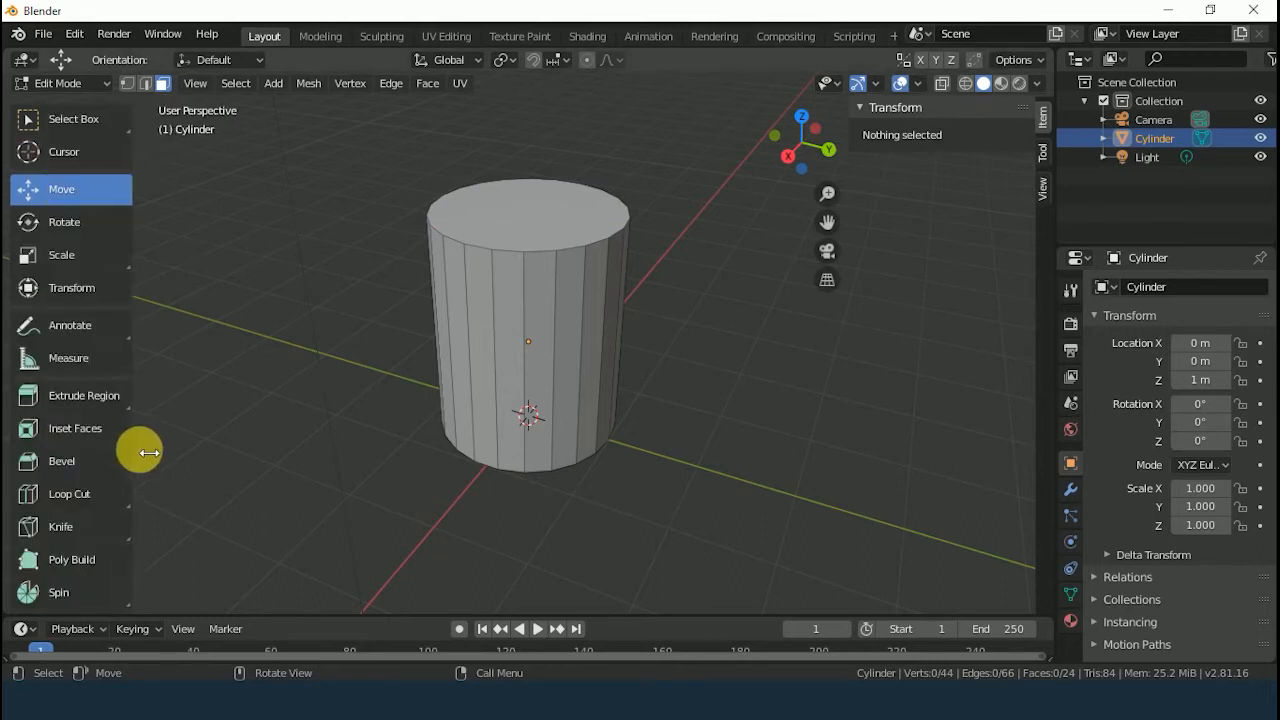
left_click(64, 496)
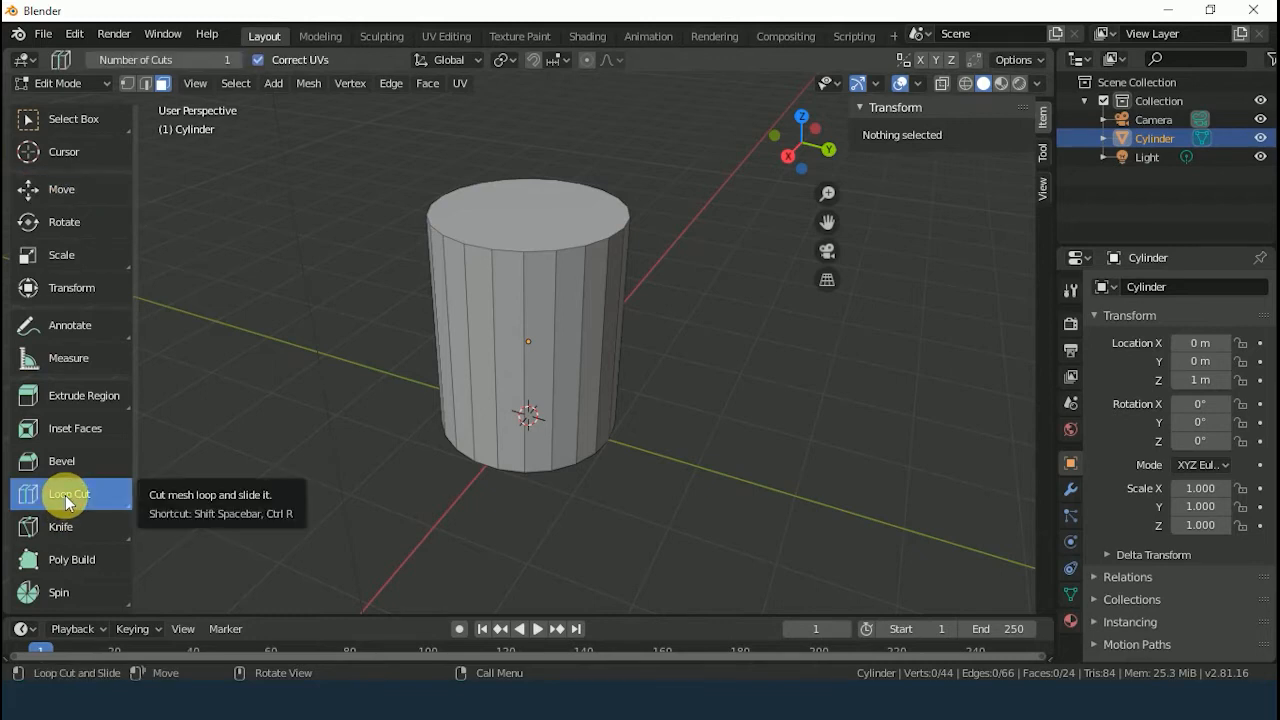
left_click(613, 358)
left_click_drag(606, 352, 612, 281)
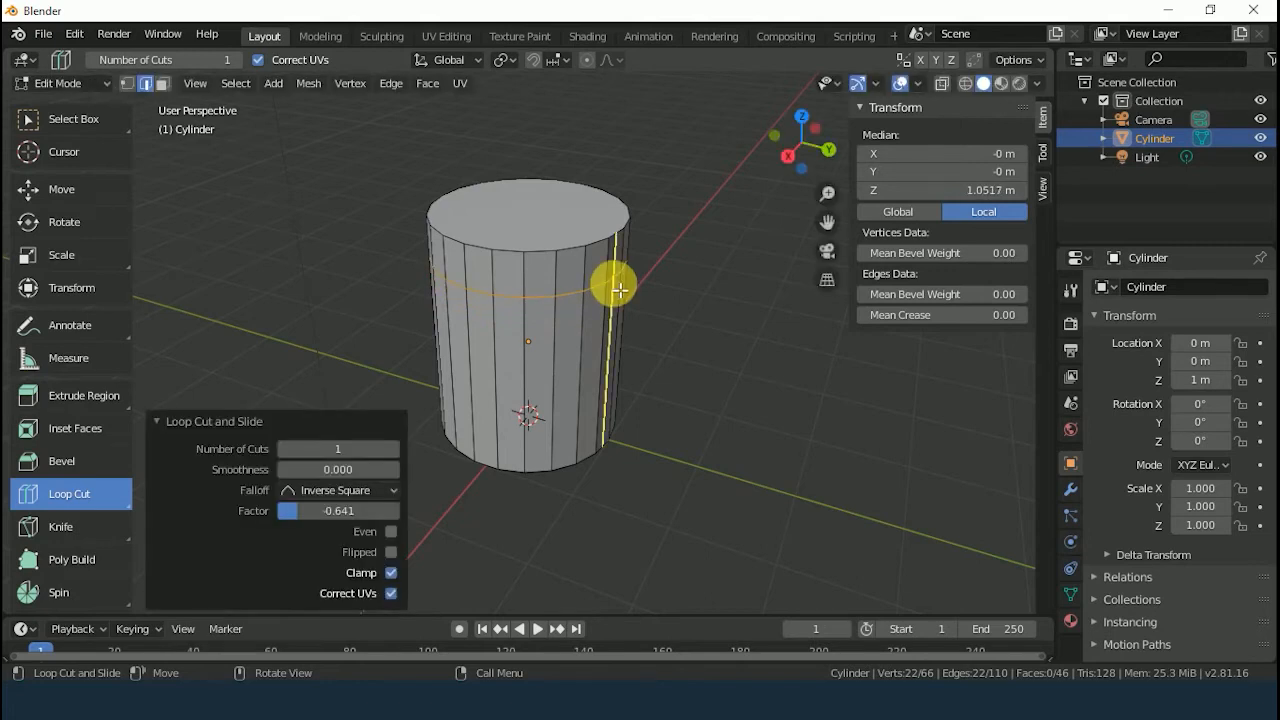
left_click(357, 513)
left_click_drag(300, 517, 358, 517)
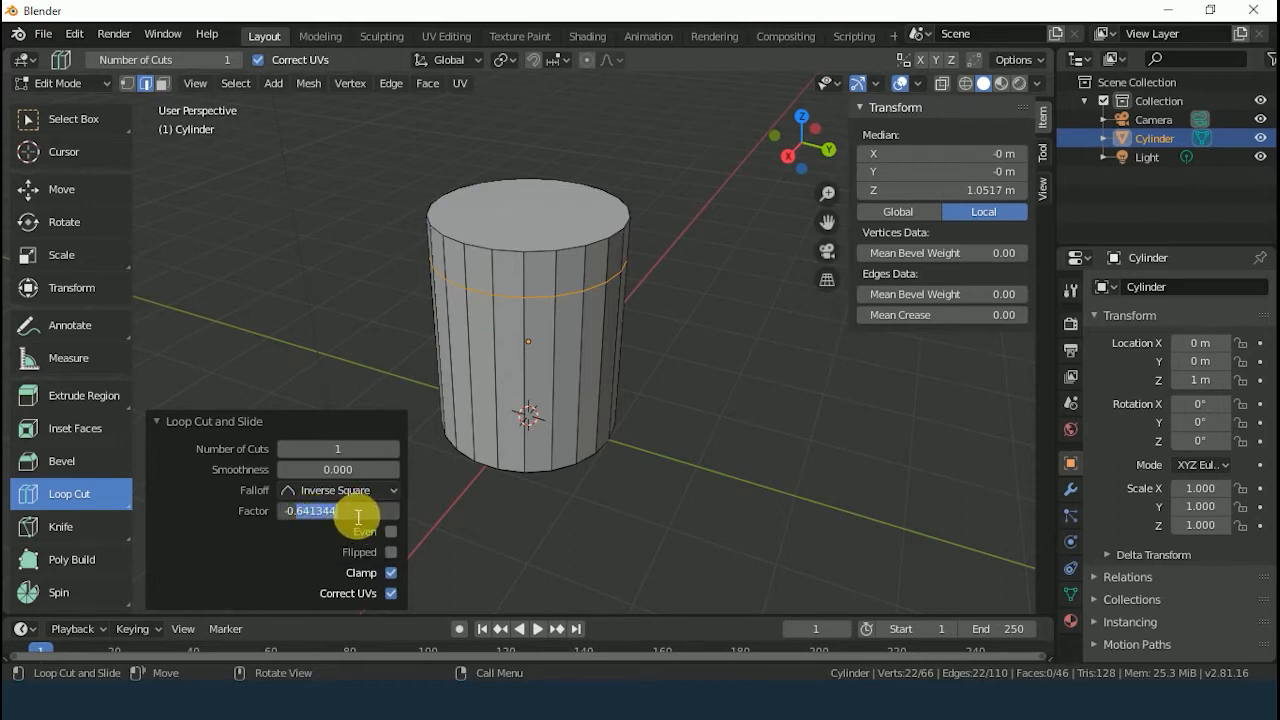
type("5")
key("Return")
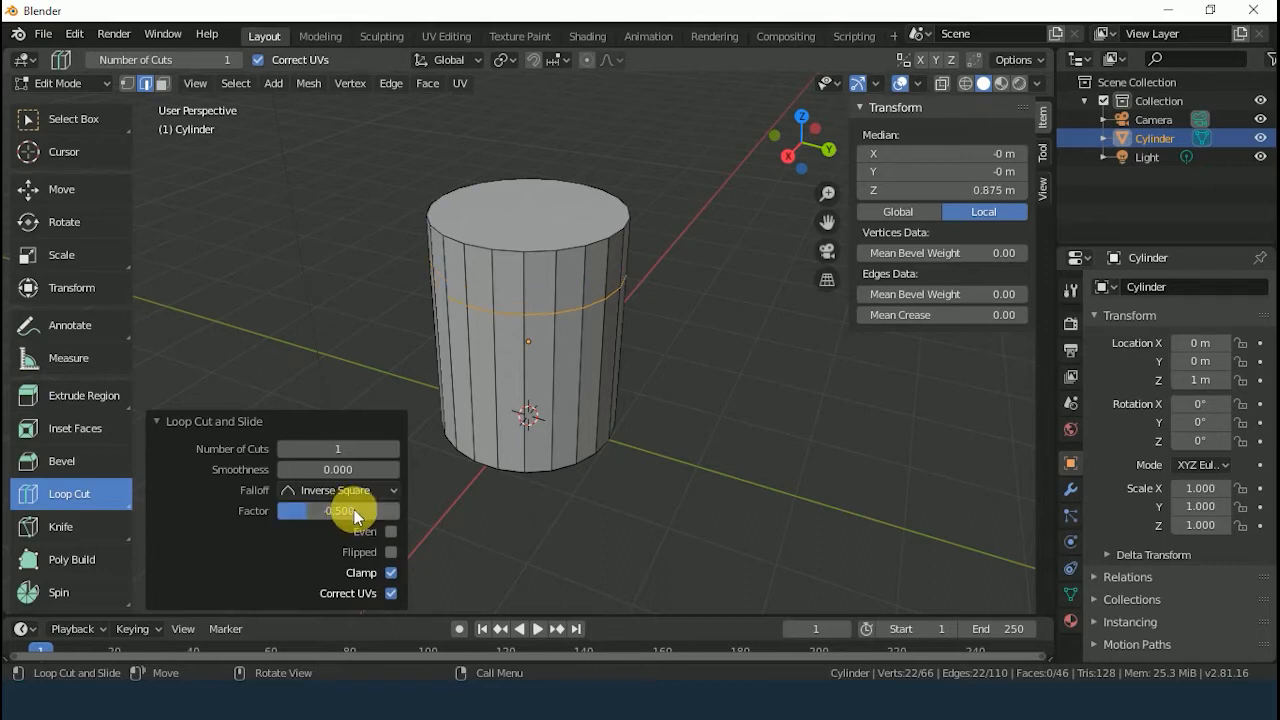
Step: Add a second horizontal loop cut below the first one with a slide factor of 0.5
left_click(583, 405)
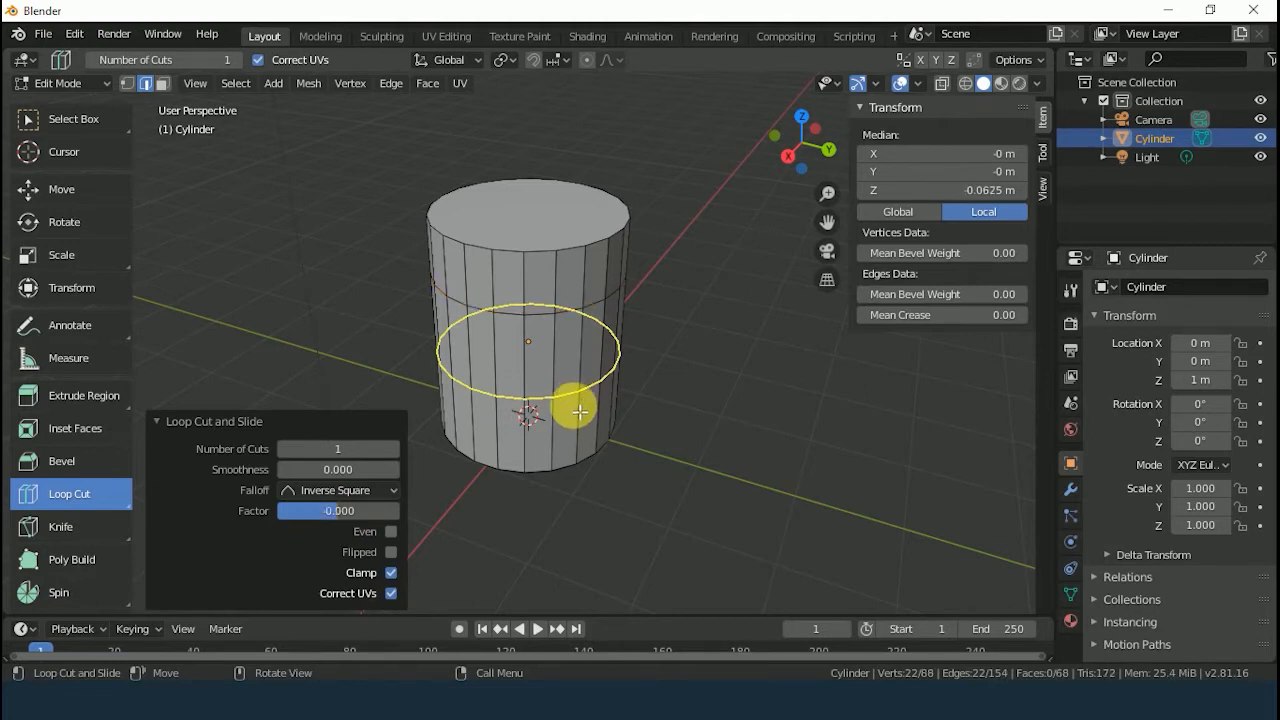
double_click(347, 510)
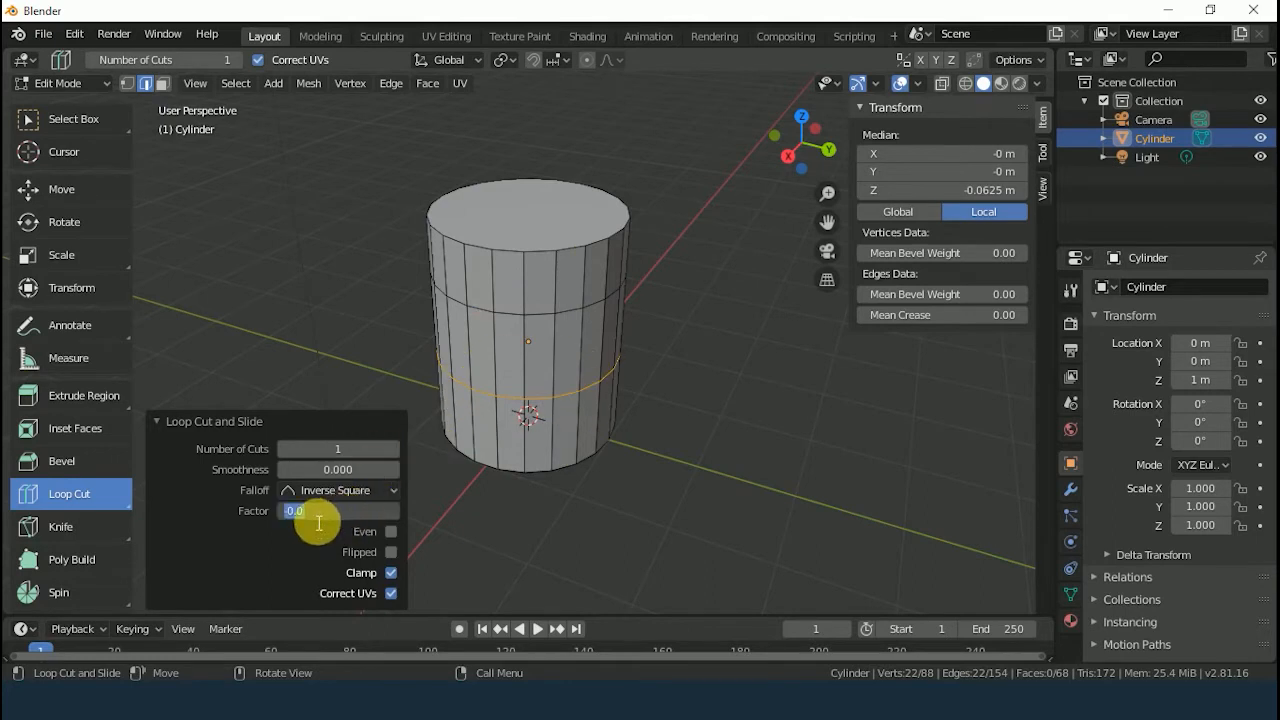
type("0.5")
key("Return")
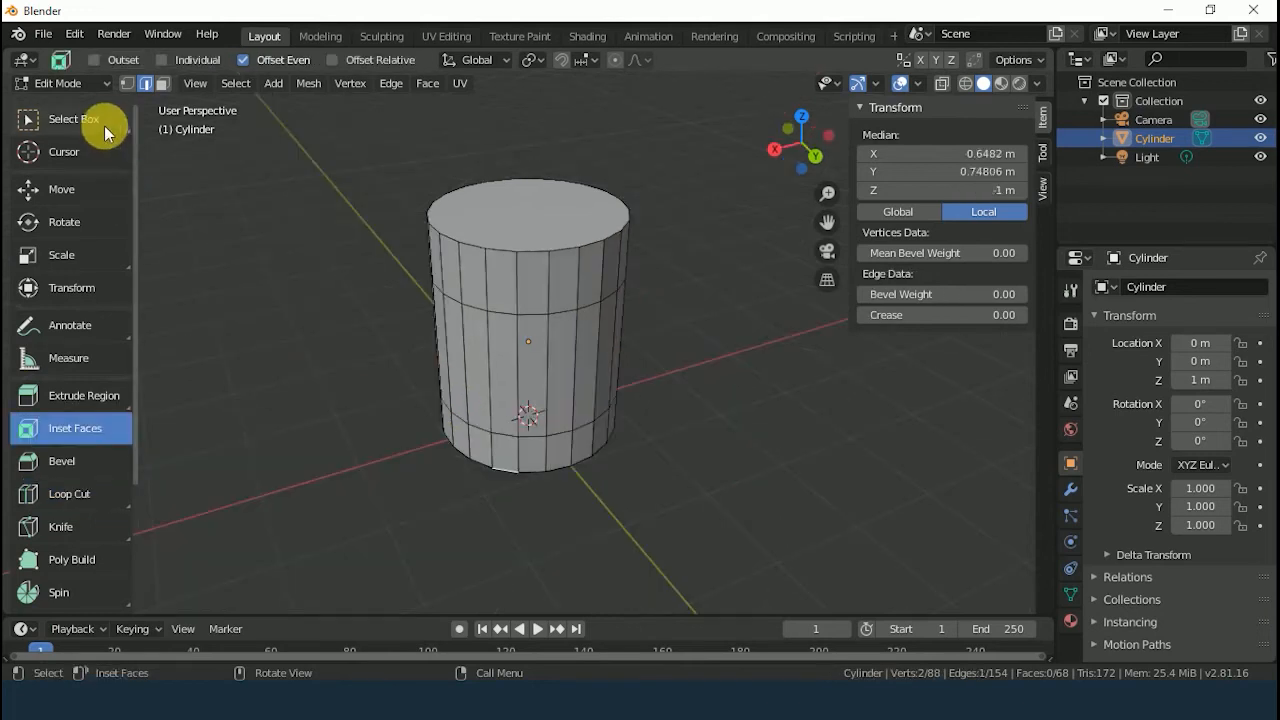
Step: Bevel the two horizontal edge loops around the cylinder together with a width of 0.15 m, then clear their selection
left_click(103, 122)
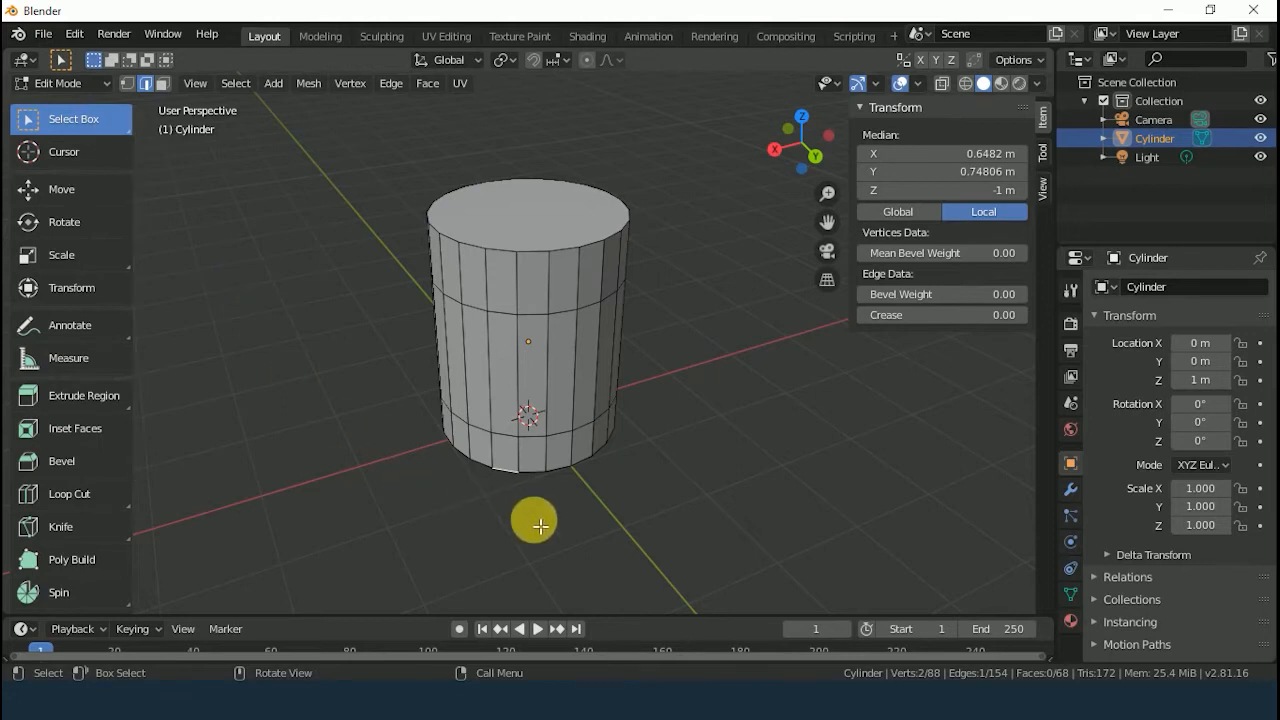
left_click(540, 320, "alt")
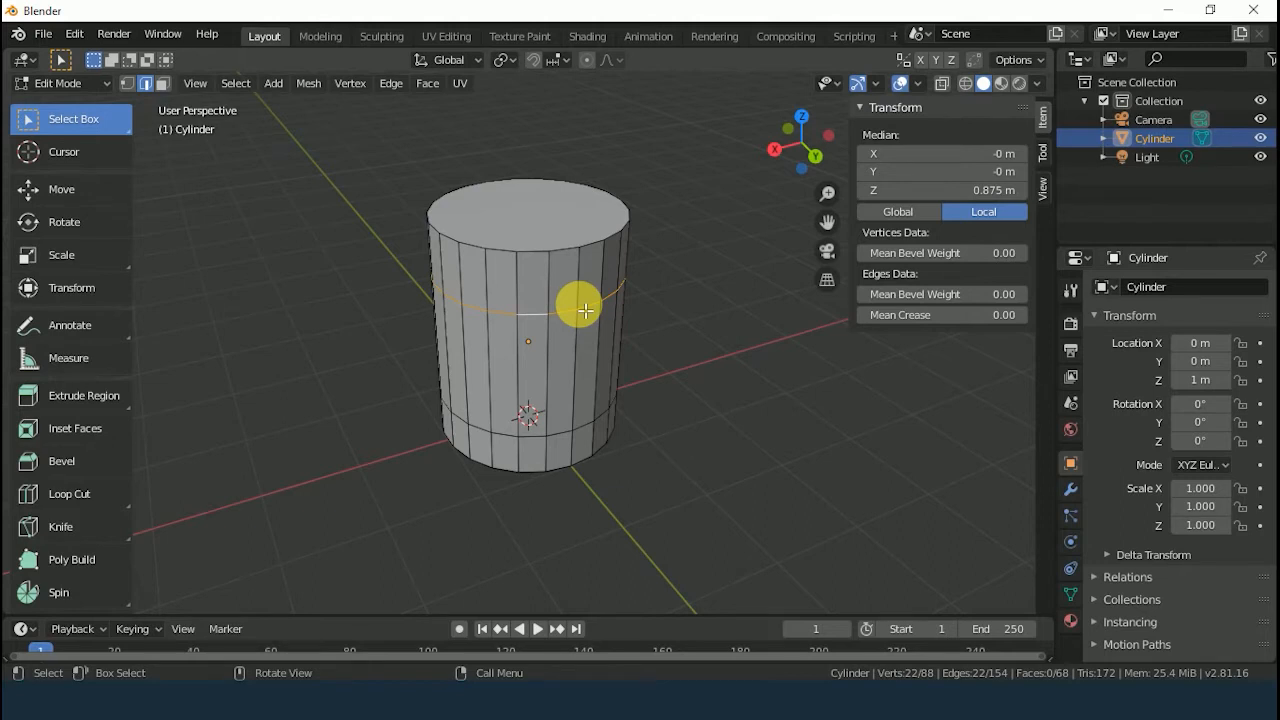
left_click(560, 439, "alt+shift")
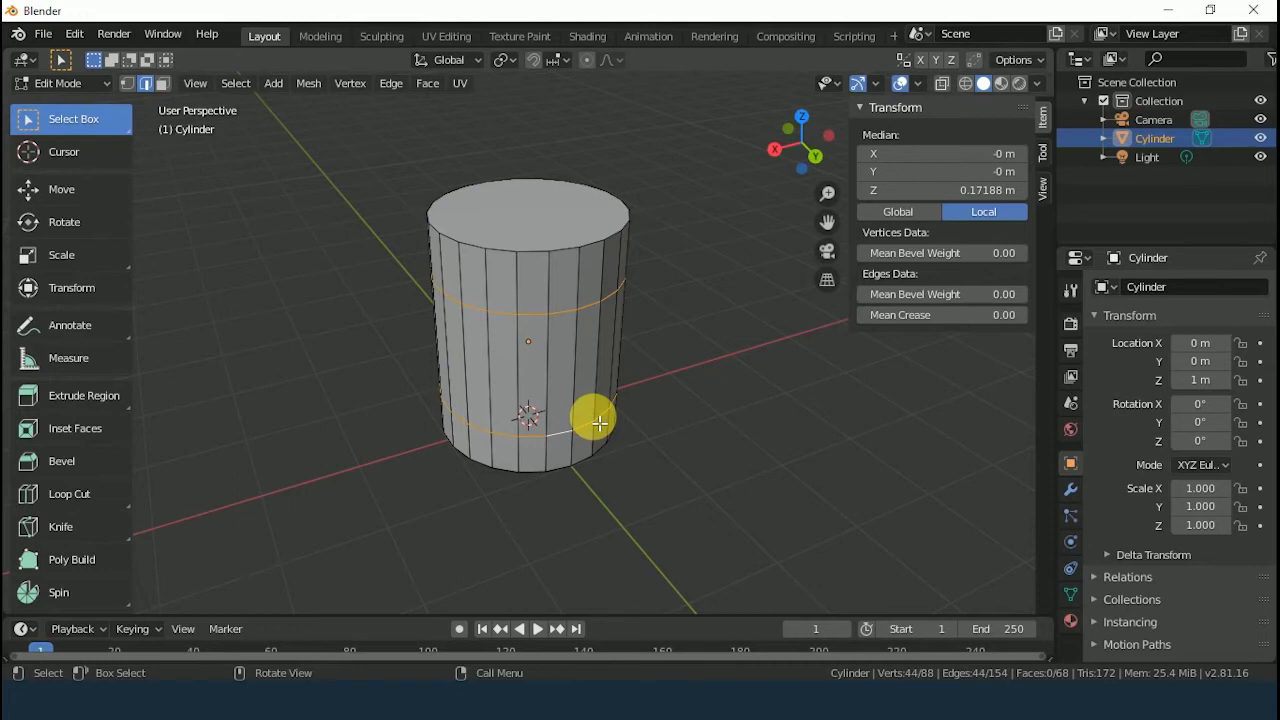
left_click(101, 460)
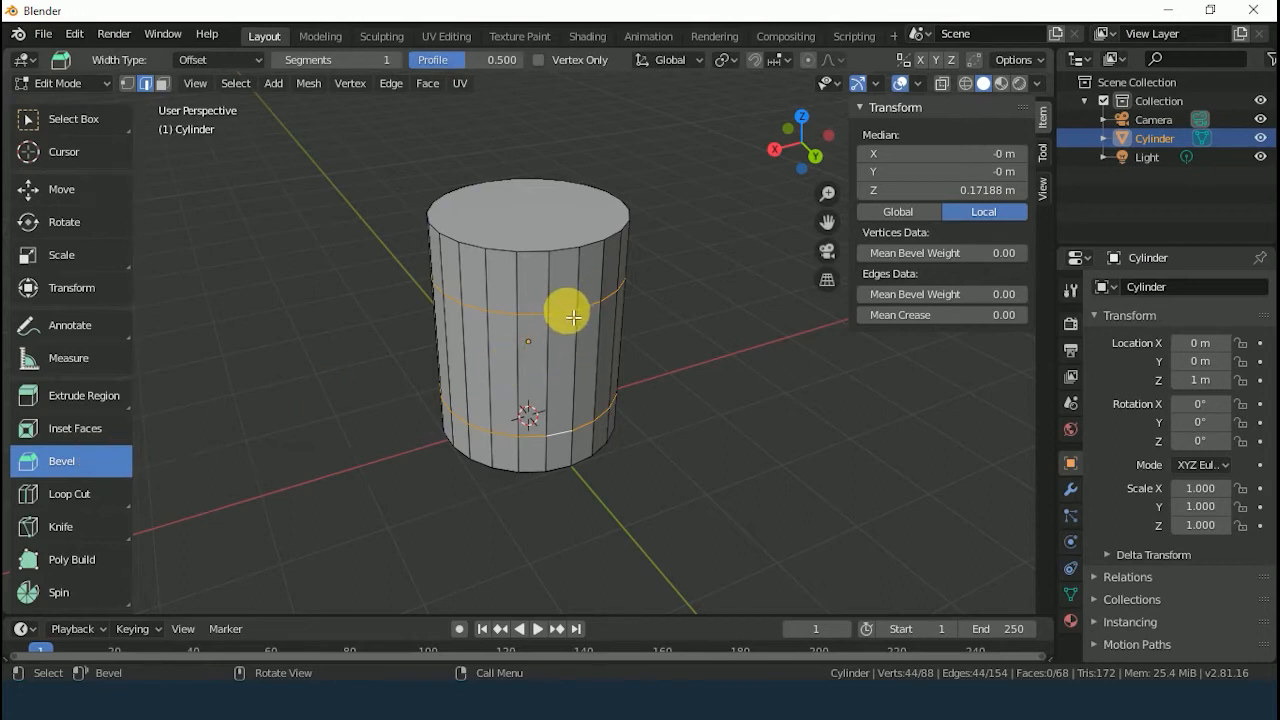
mouse_move(573, 317)
left_mouse_down()
mouse_move(569, 291)
mouse_move(578, 296)
left_mouse_up()
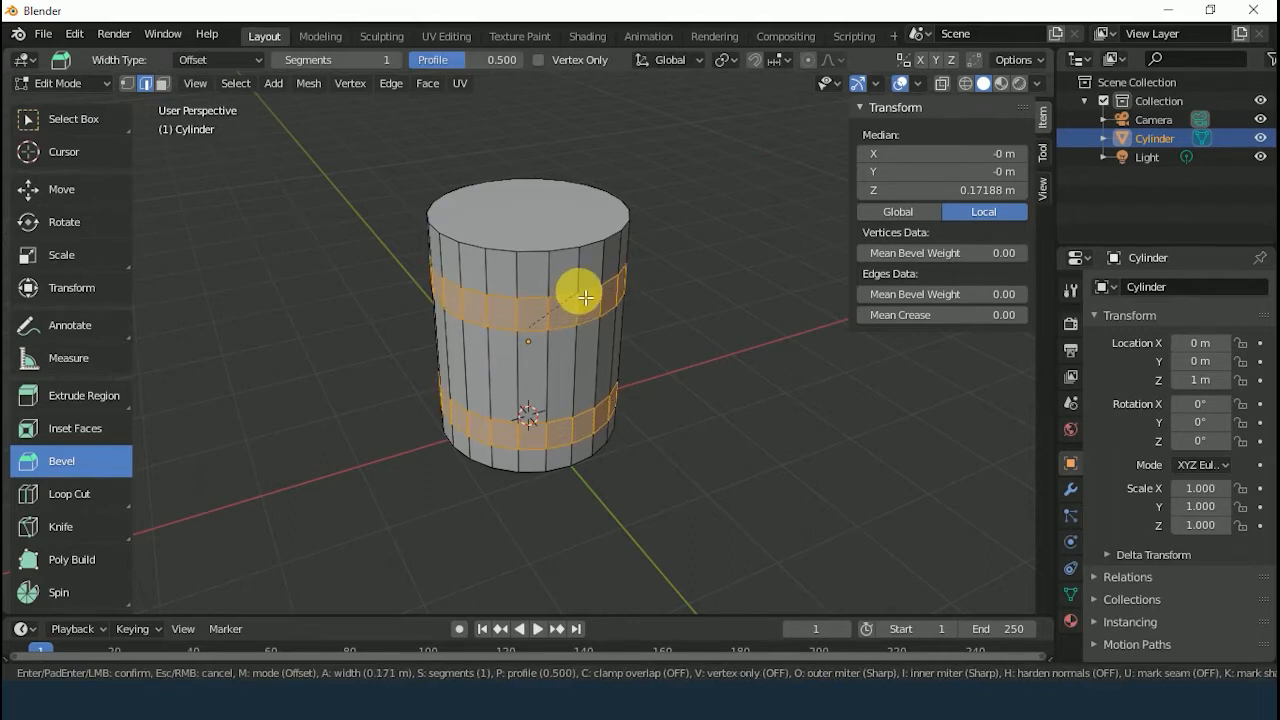
left_click(585, 297)
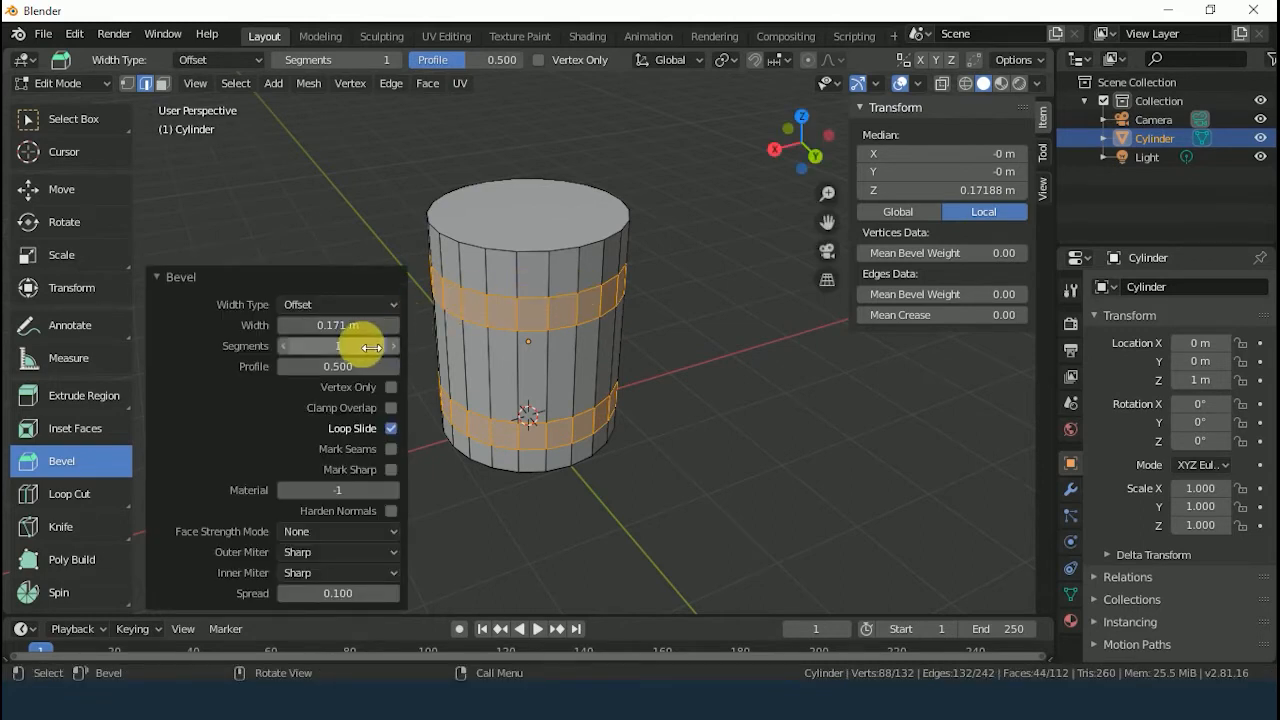
mouse_move(357, 332)
left_mouse_down()
mouse_move(395, 325)
mouse_move(355, 325)
left_mouse_up()
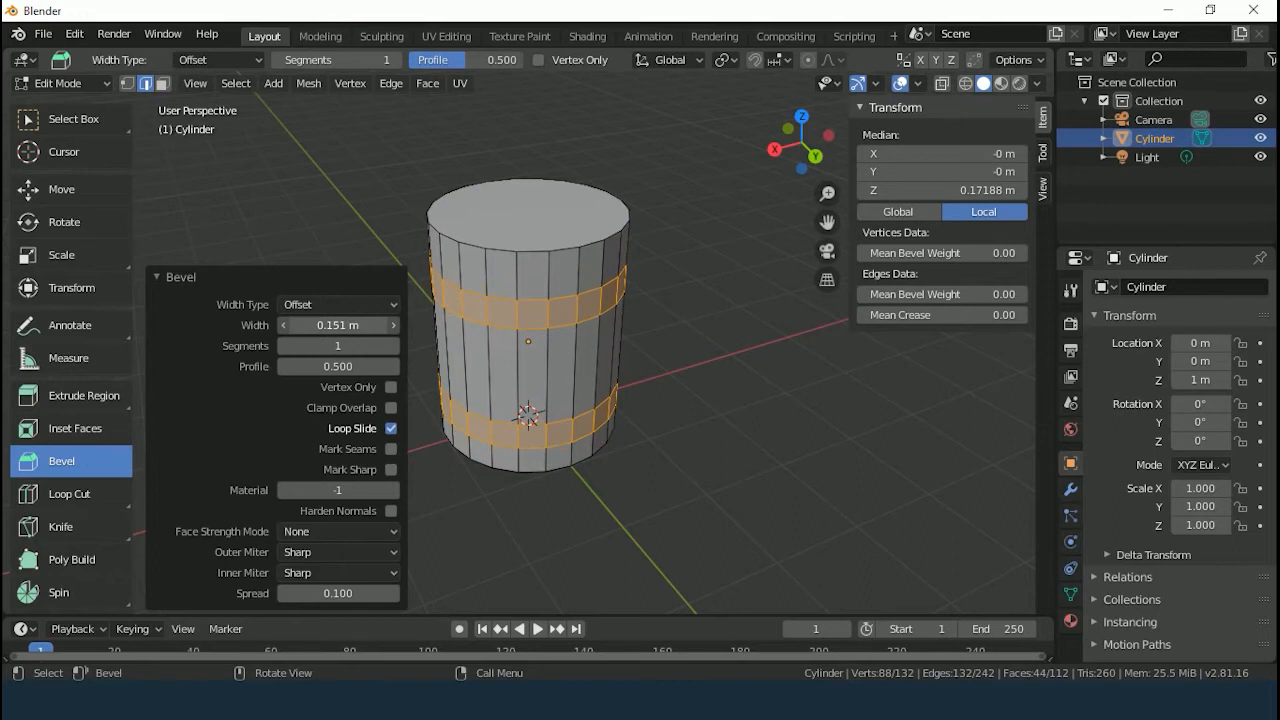
left_click(343, 328)
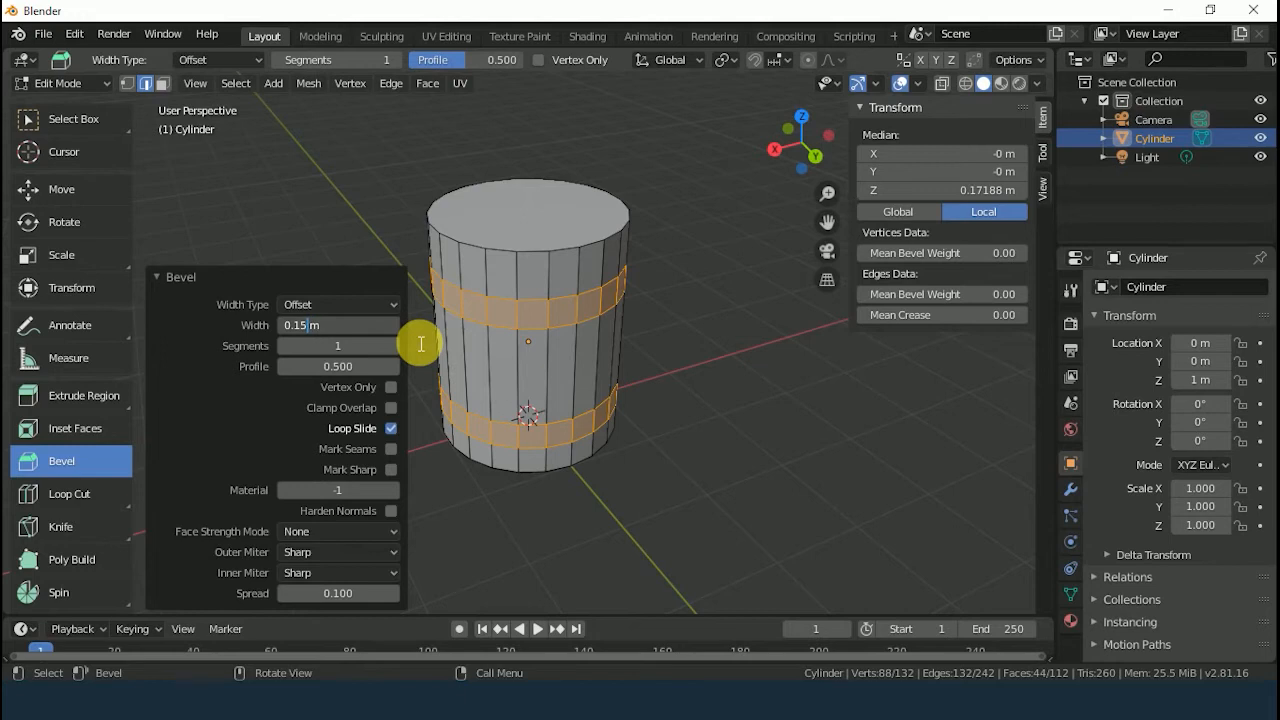
key("Return")
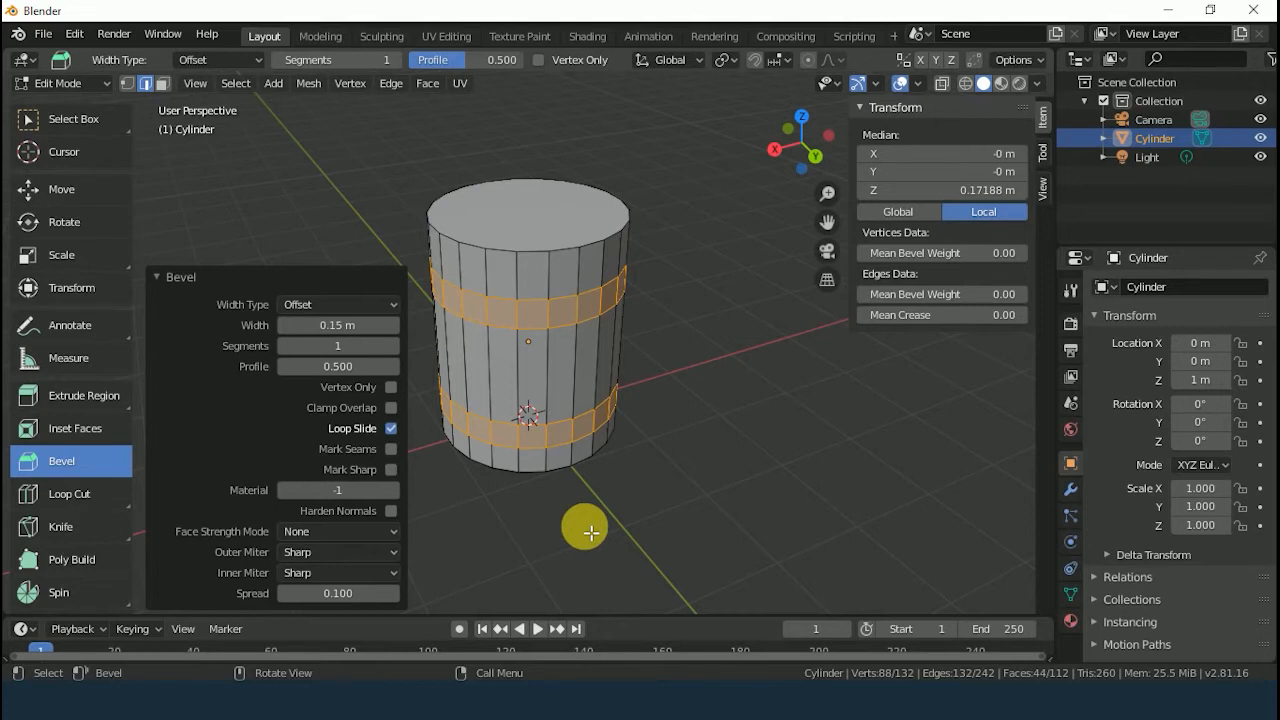
left_click(92, 124)
left_click(672, 410)
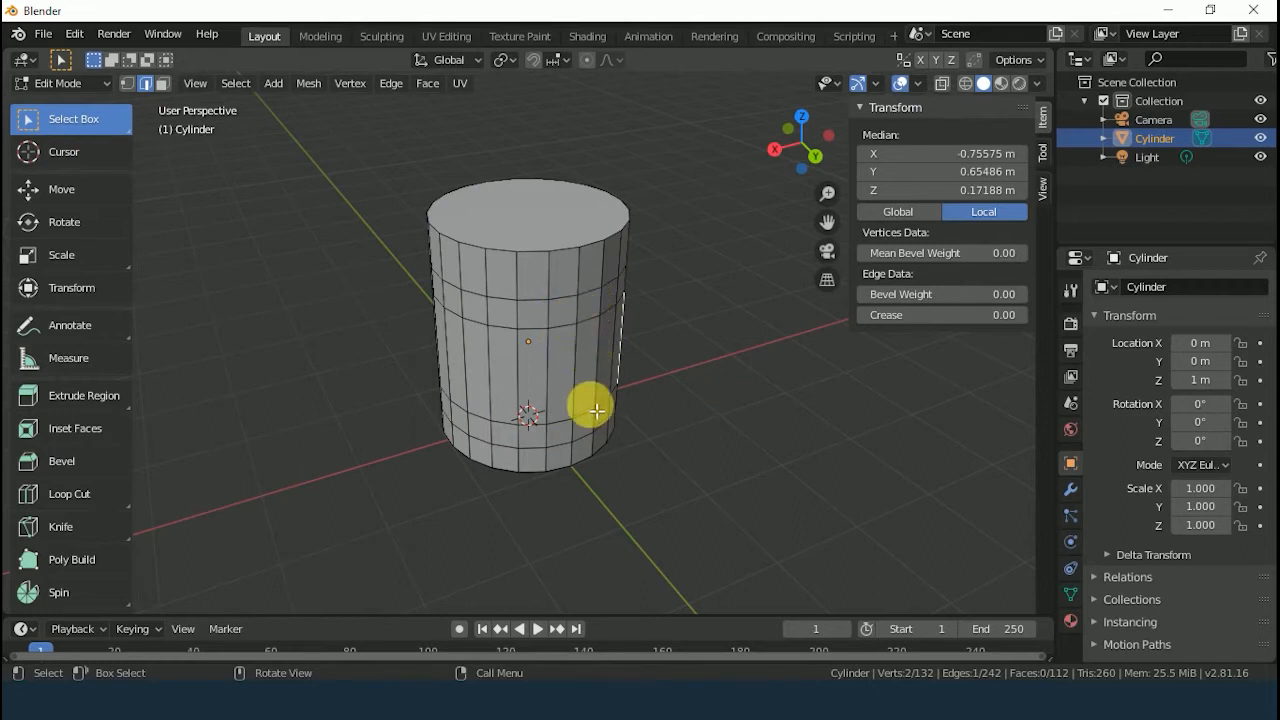
Step: Add one centred vertical loop cut through each of two neighbouring side columns of the cylinder
scroll(590, 388, "up", 2)
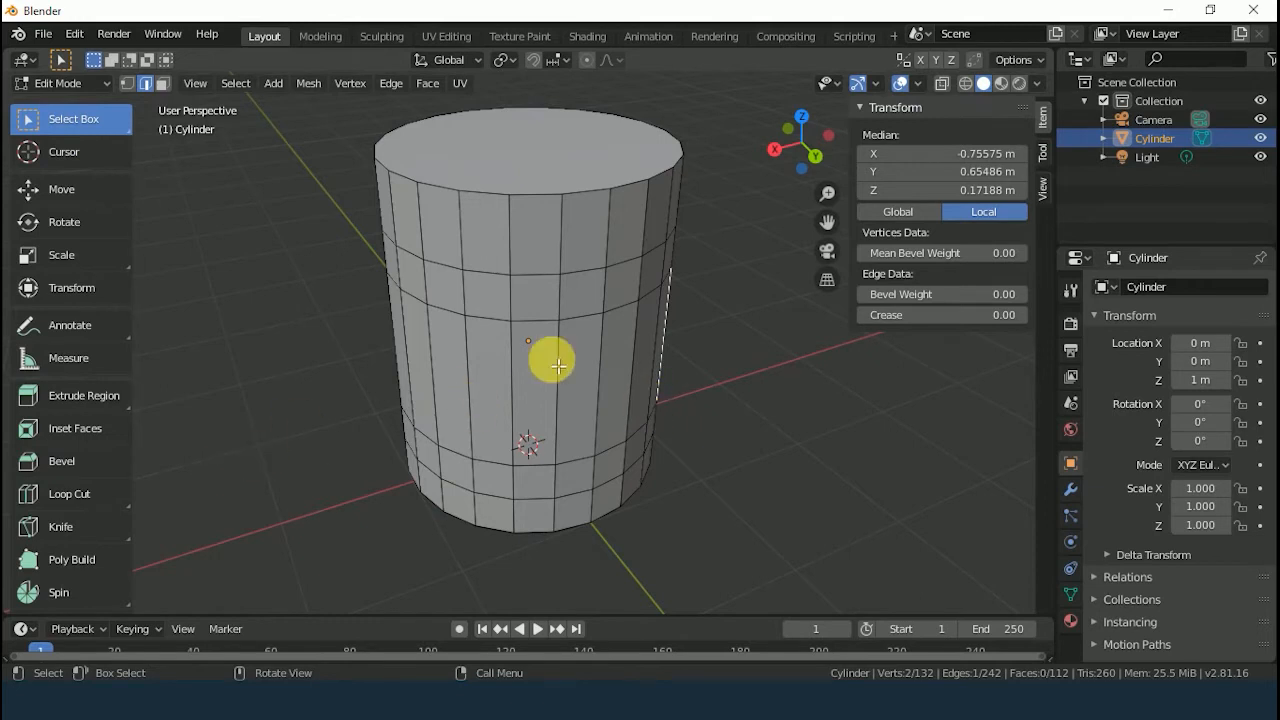
left_click(80, 495)
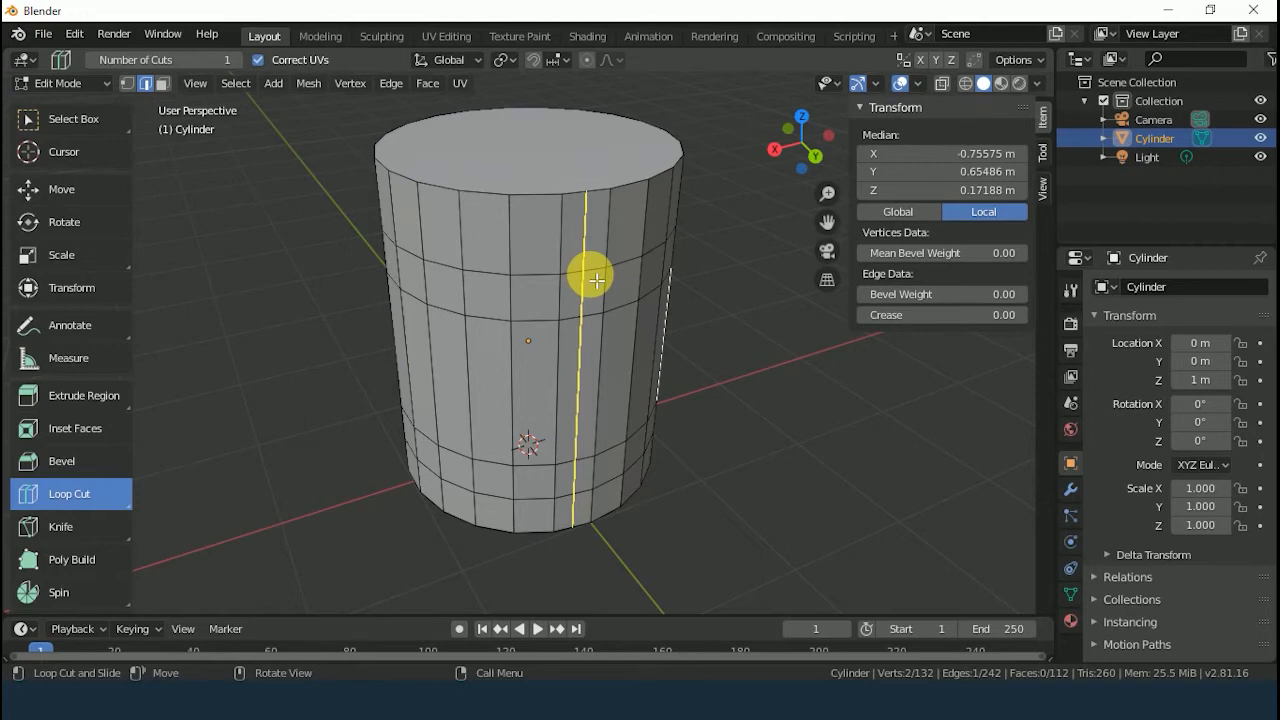
left_click(590, 276)
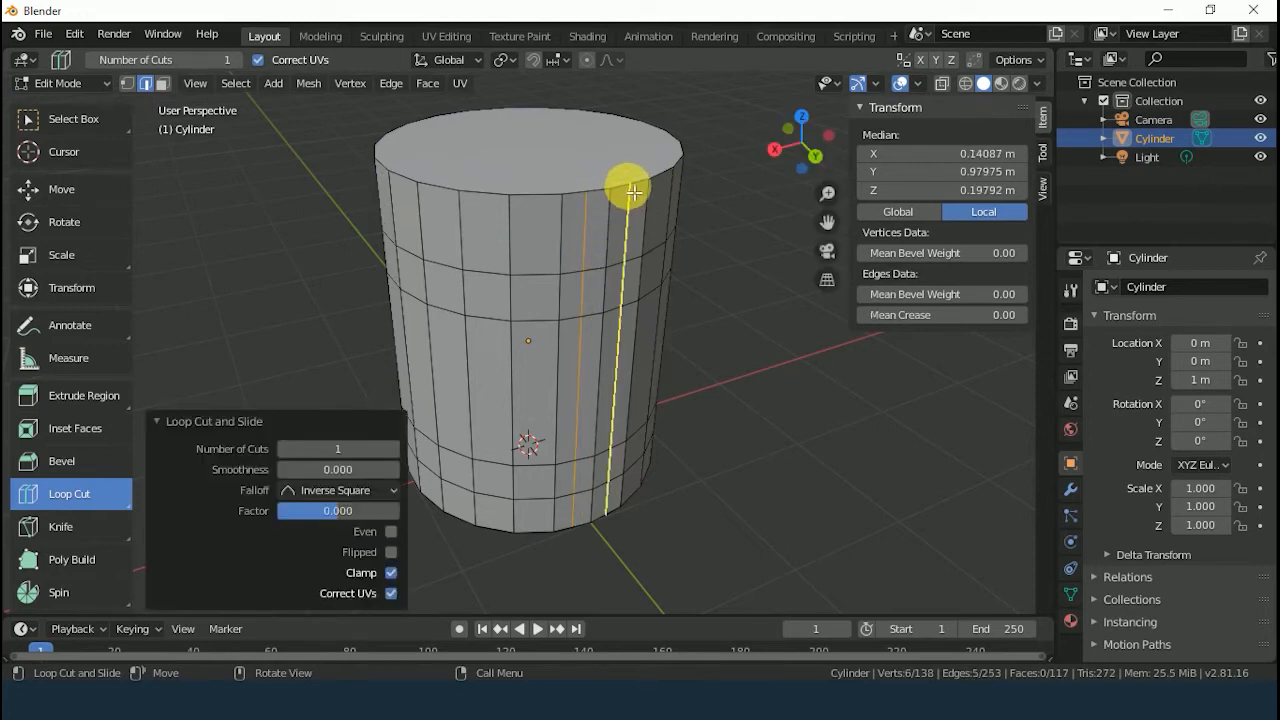
left_click(634, 192)
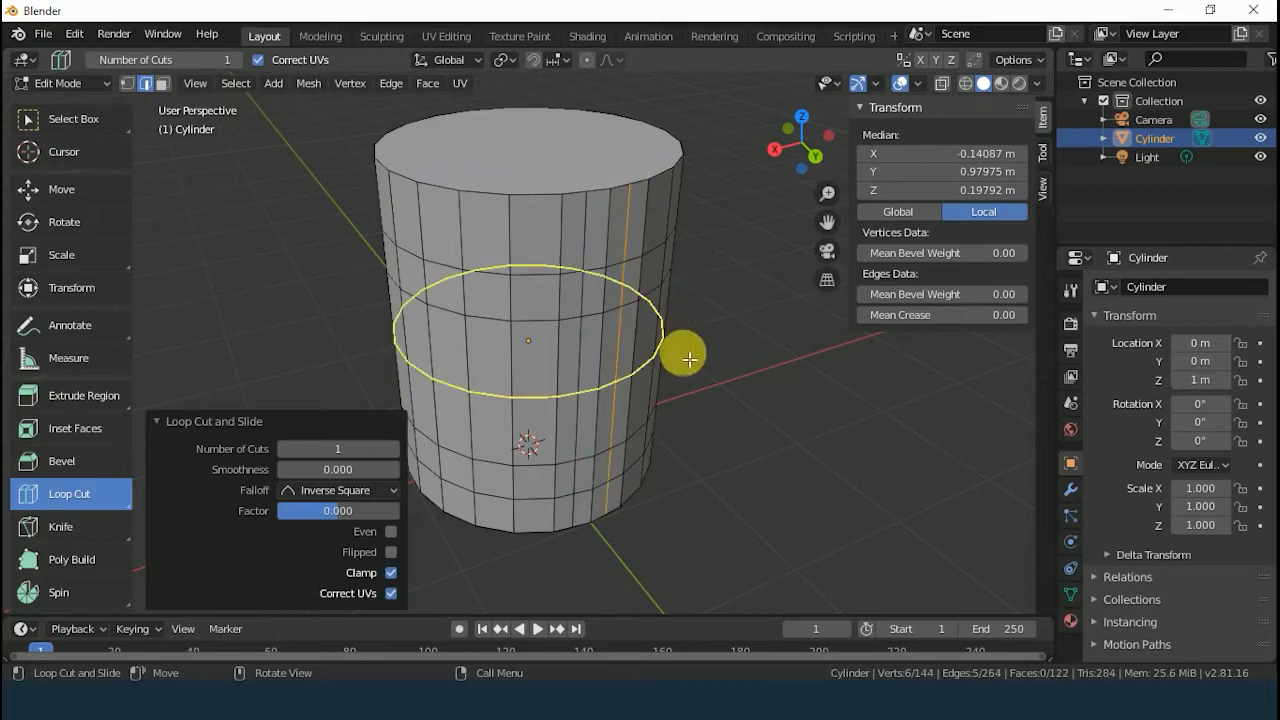
left_click(71, 115)
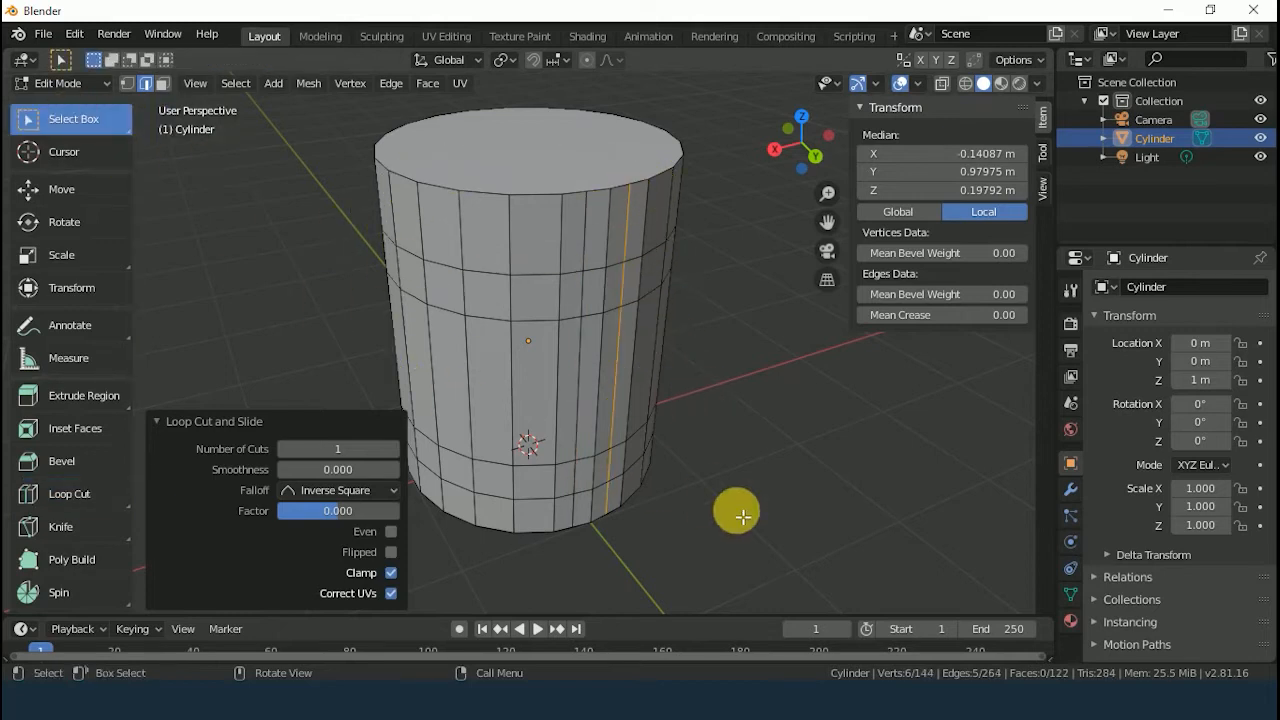
Step: Extrude the two adjacent narrow middle faces in both the upper and lower beveled bands outward by 0.2 m
middle_click_drag(743, 516, 742, 508)
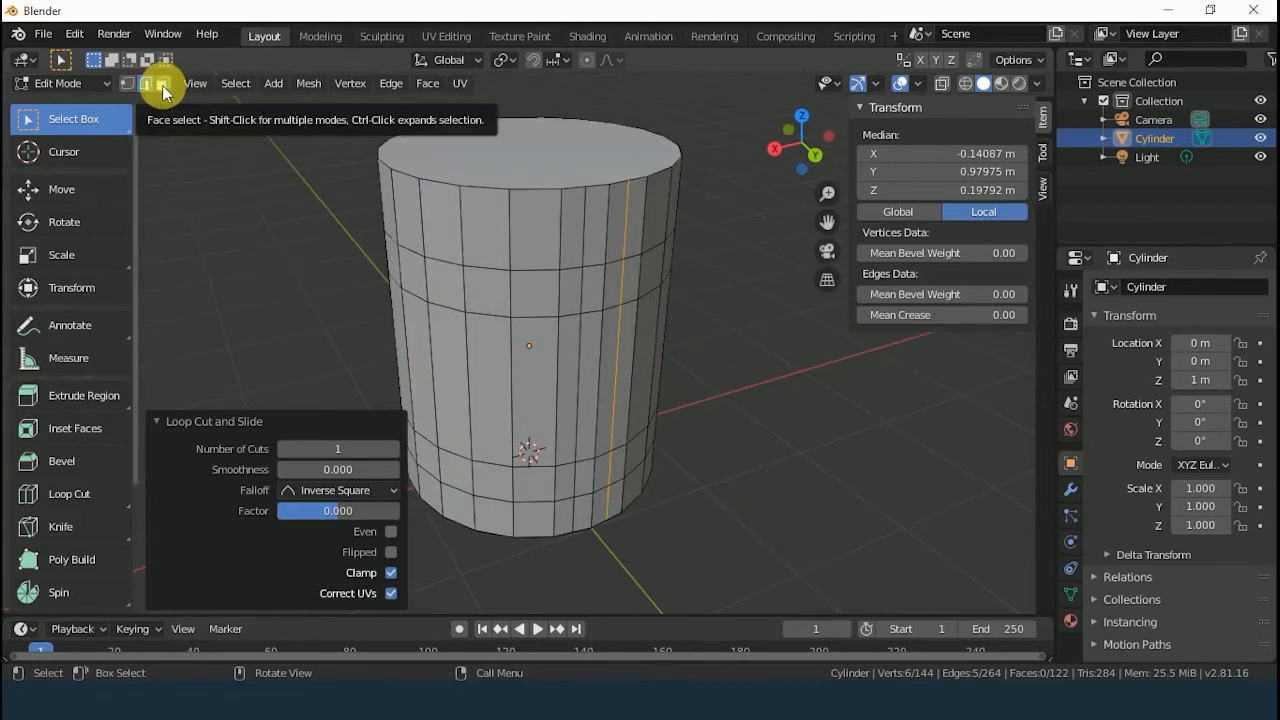
left_click(162, 85)
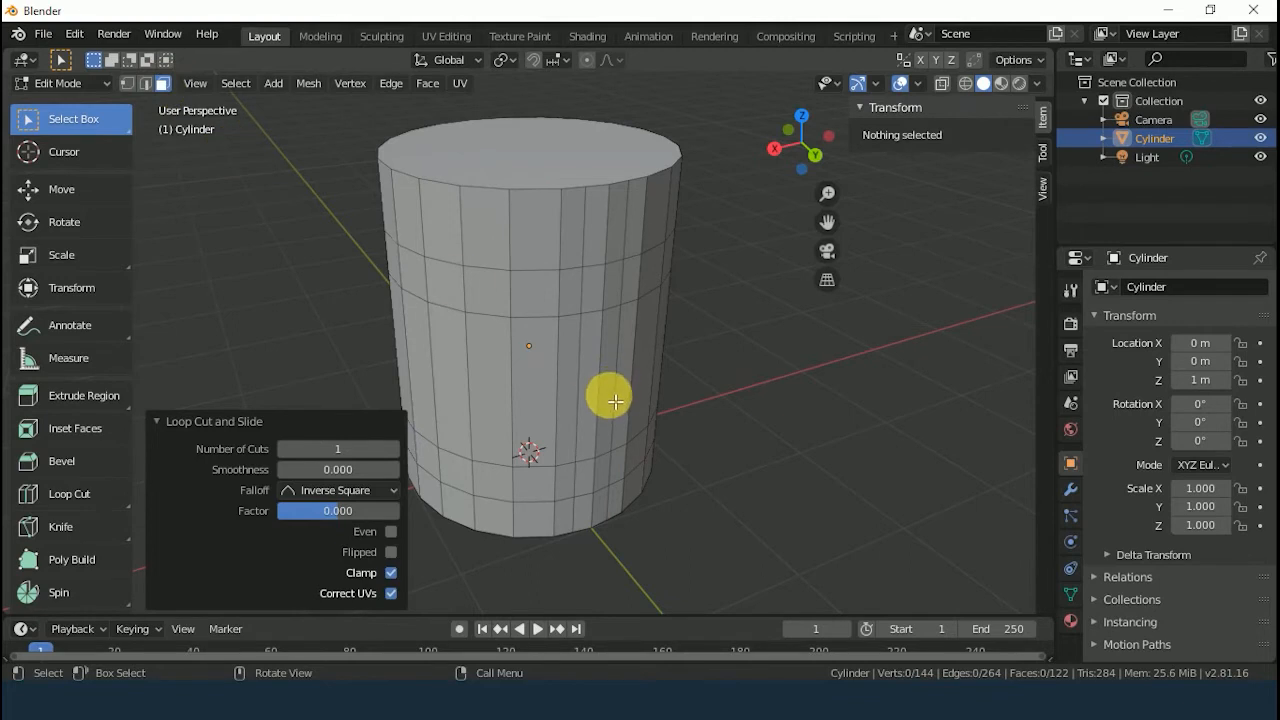
left_click(596, 305)
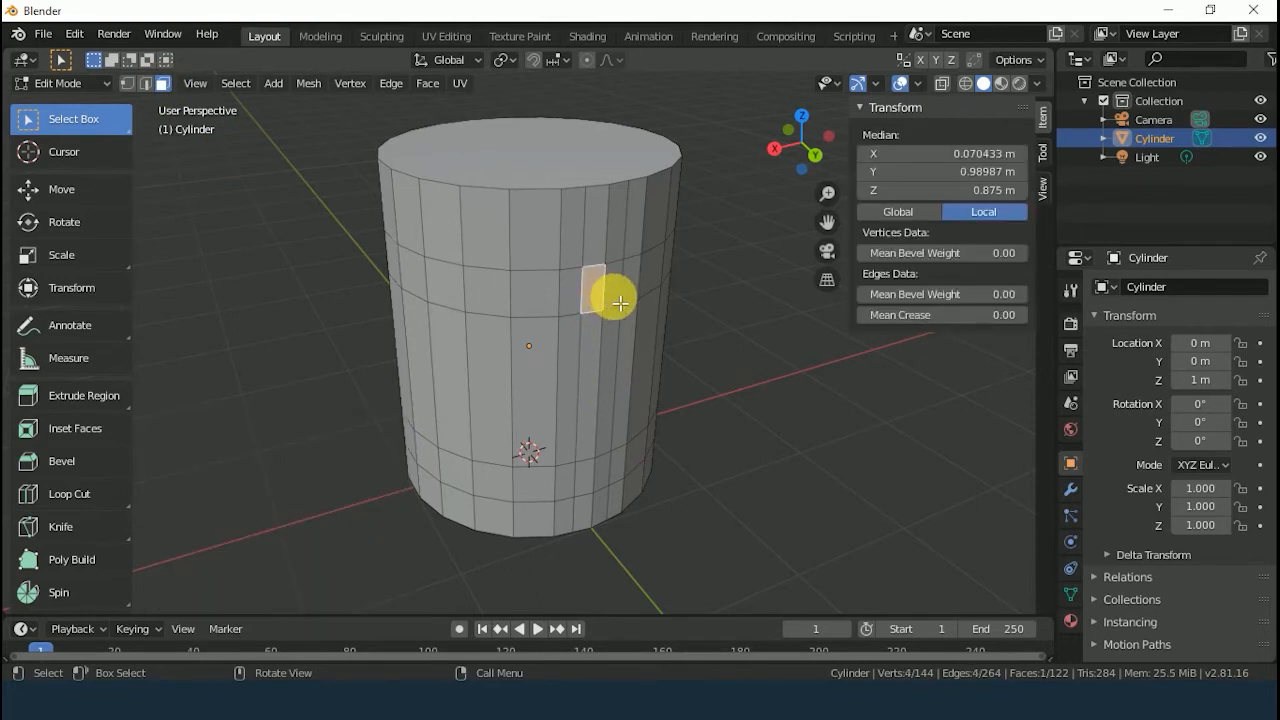
left_click(609, 289, "shift")
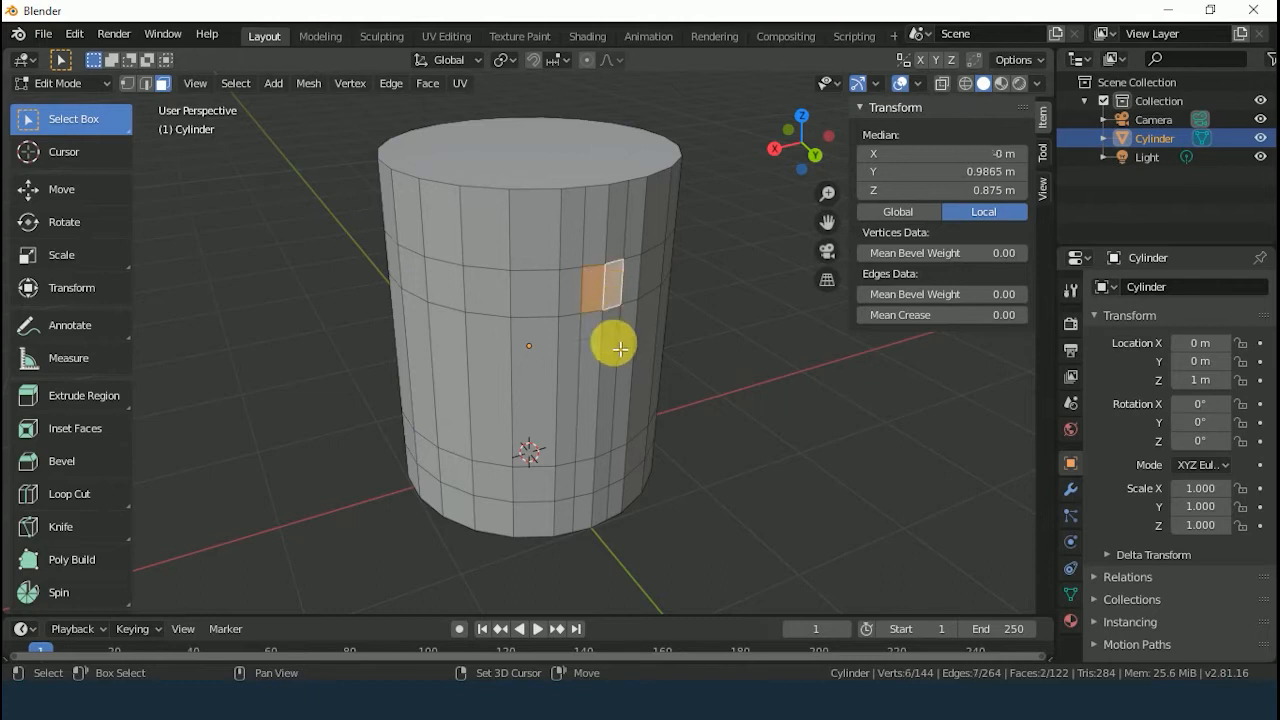
left_click(590, 484, "shift")
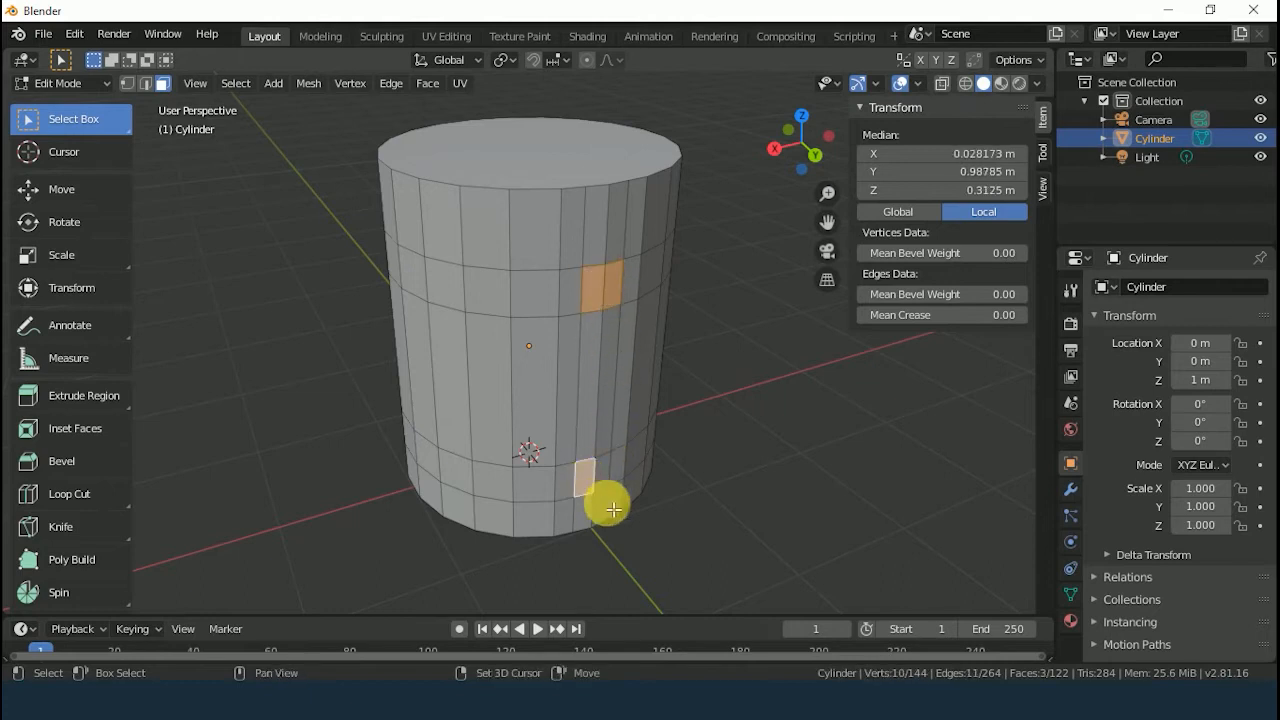
left_click(604, 480, "shift")
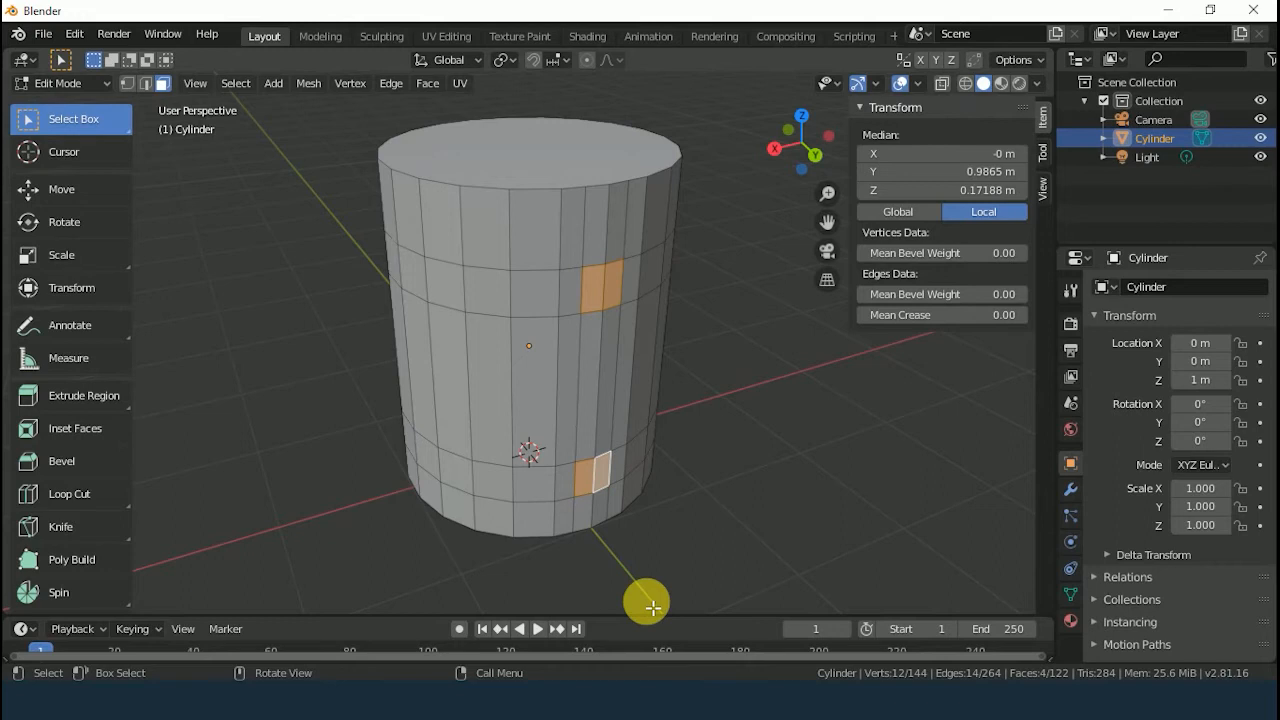
left_click(111, 396)
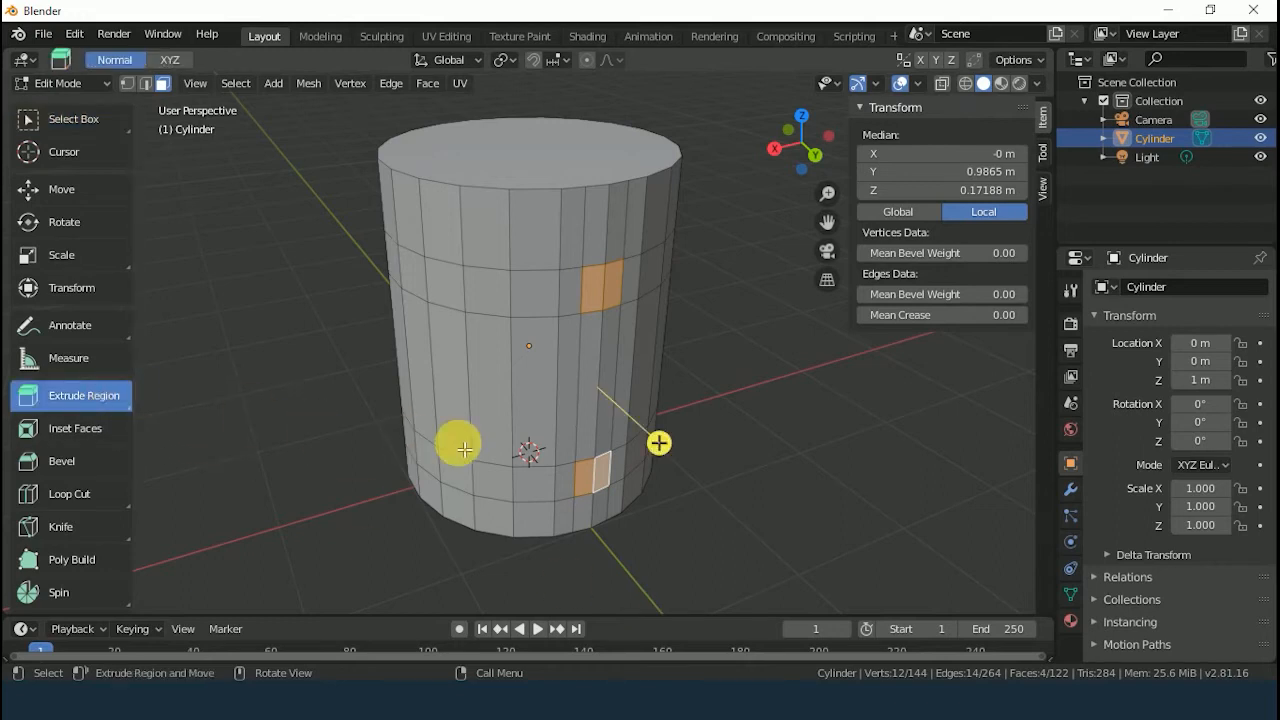
left_click_drag(665, 448, 690, 458)
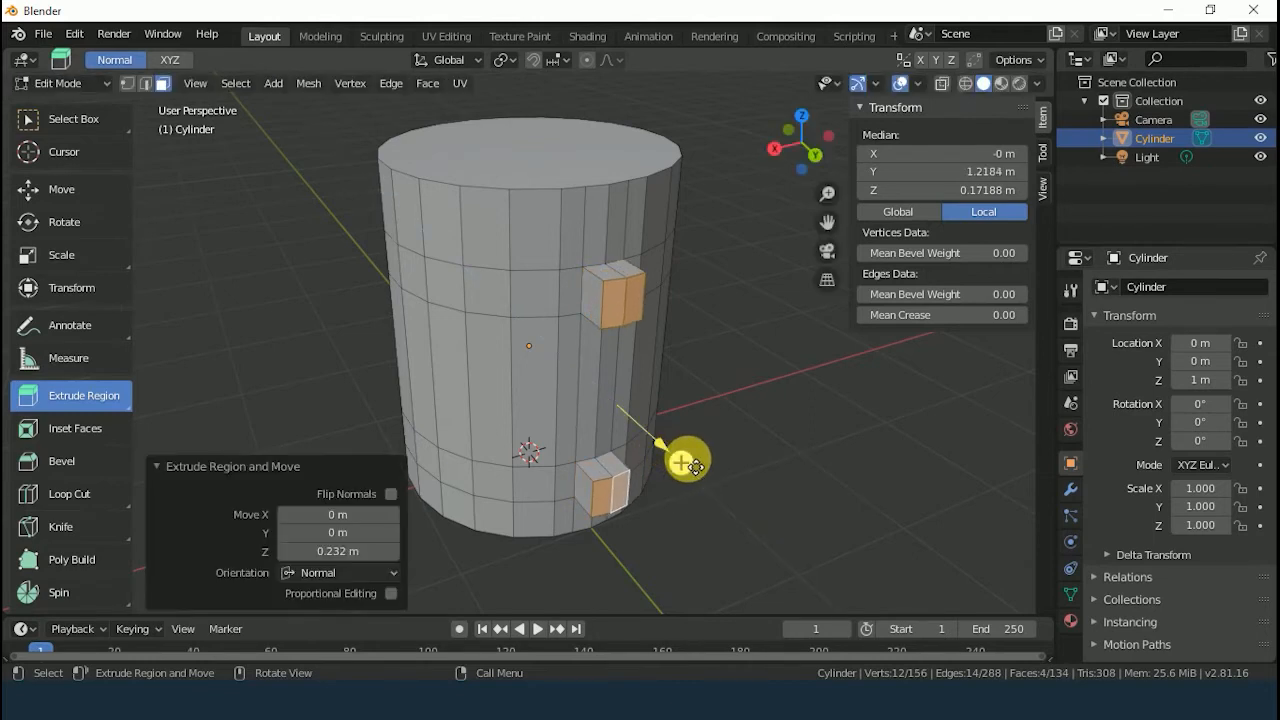
left_click(351, 556)
left_click(340, 556)
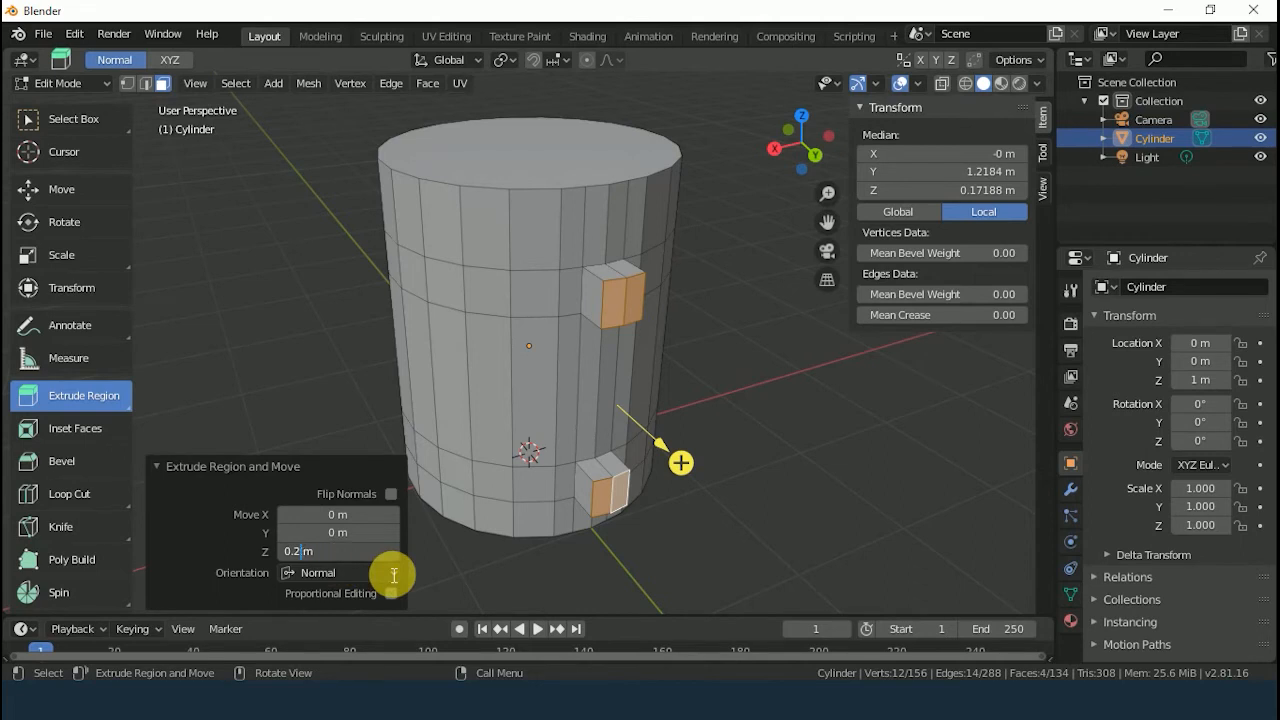
key("Return")
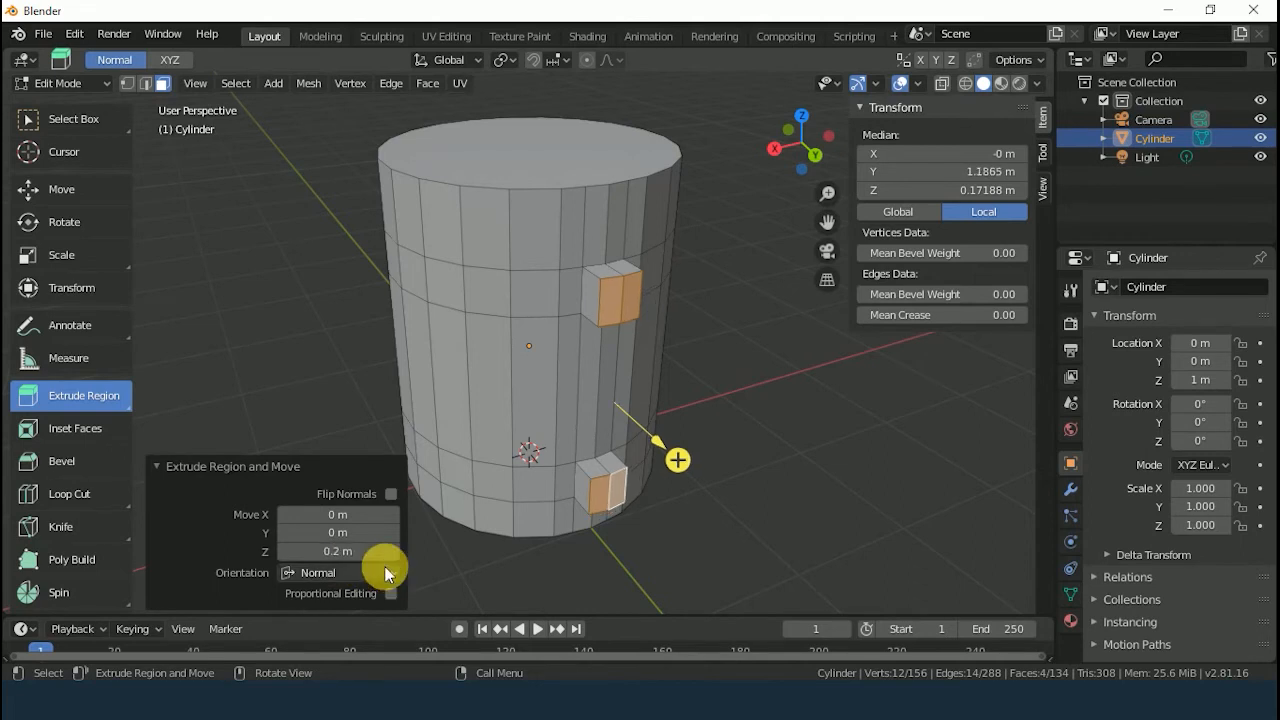
Step: Reduce the extrusion distance of the two side blocks to 0.15 m while checking it in the right orthographic view
left_click(775, 150)
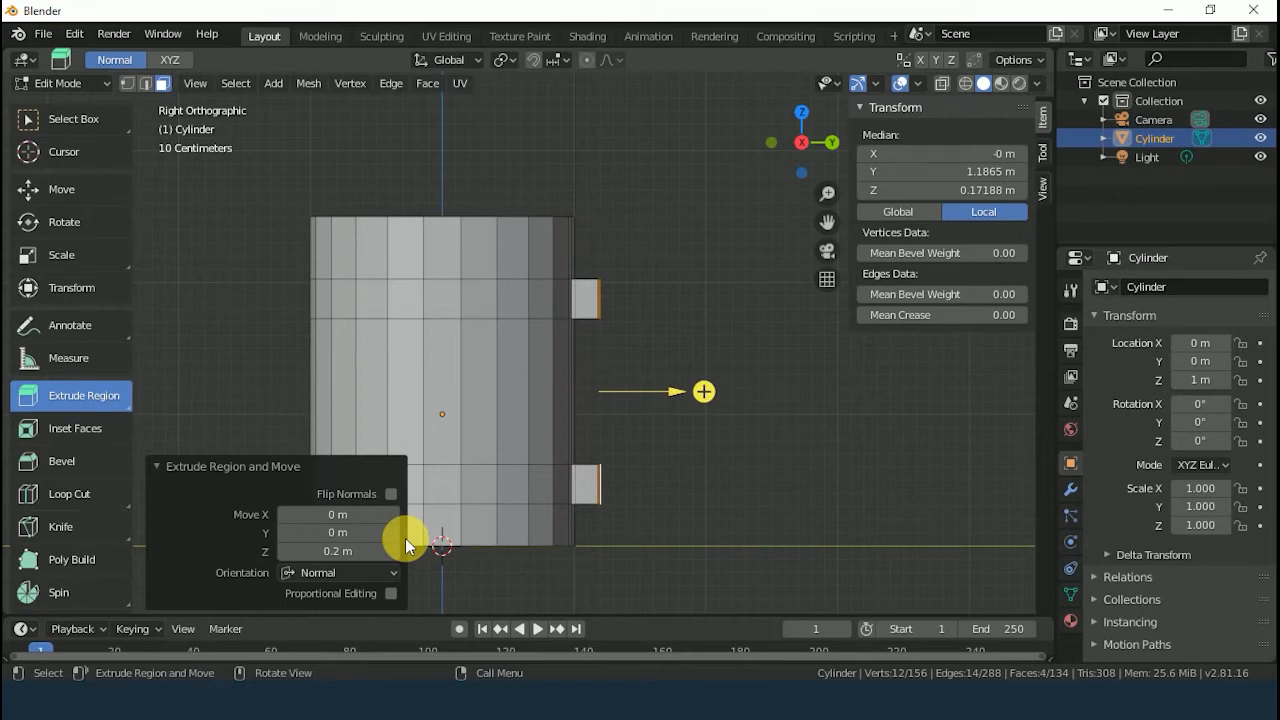
left_click_drag(393, 551, 375, 551)
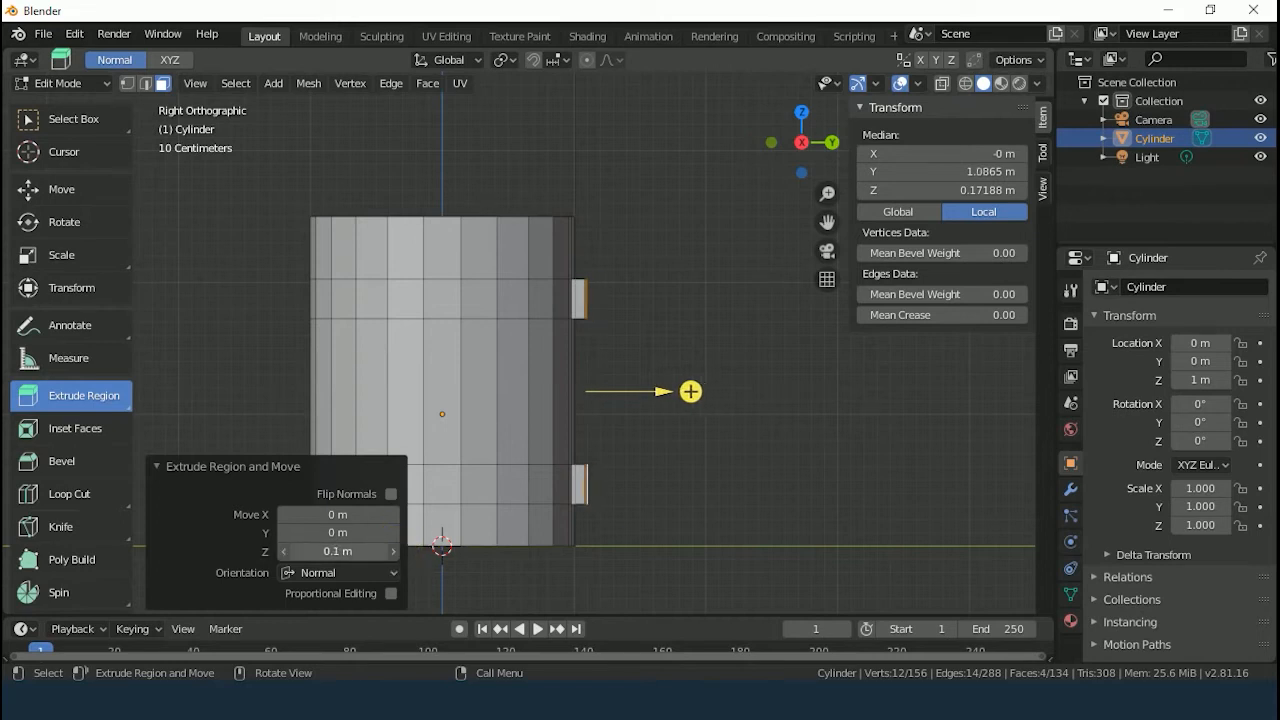
left_click_drag(698, 391, 696, 391)
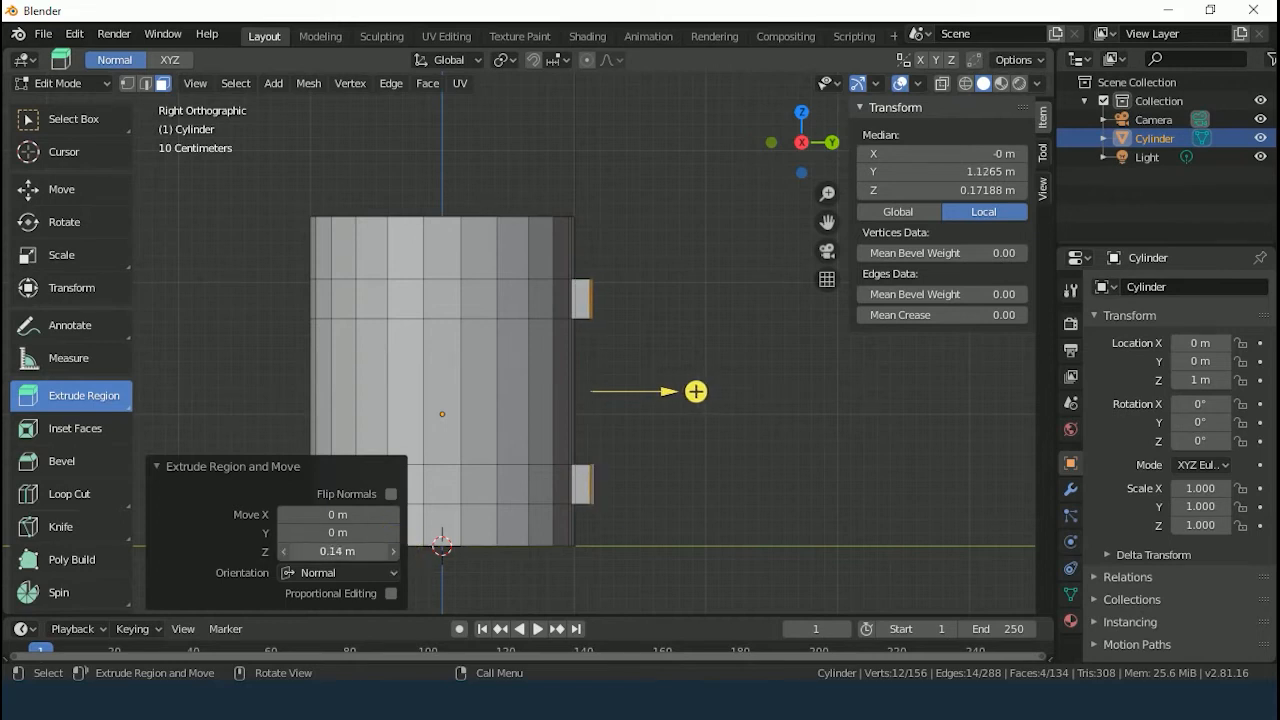
left_click_drag(391, 552, 394, 552)
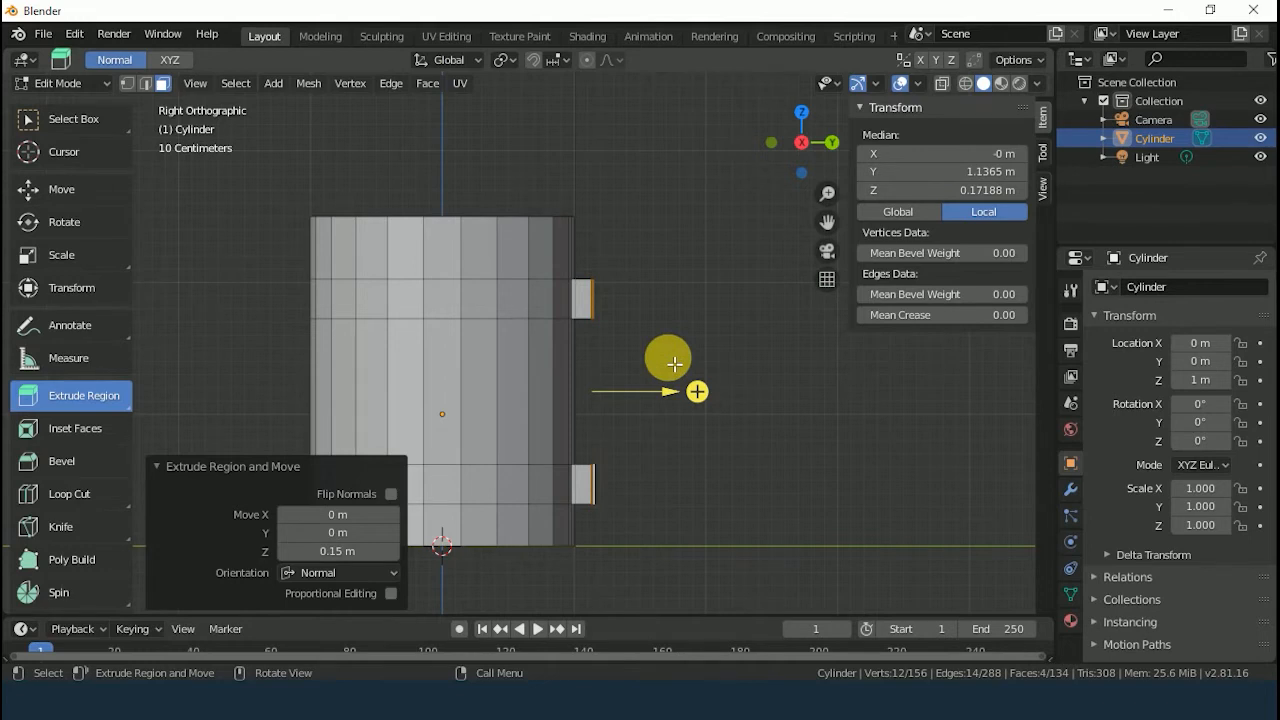
middle_click_drag(675, 364, 571, 423)
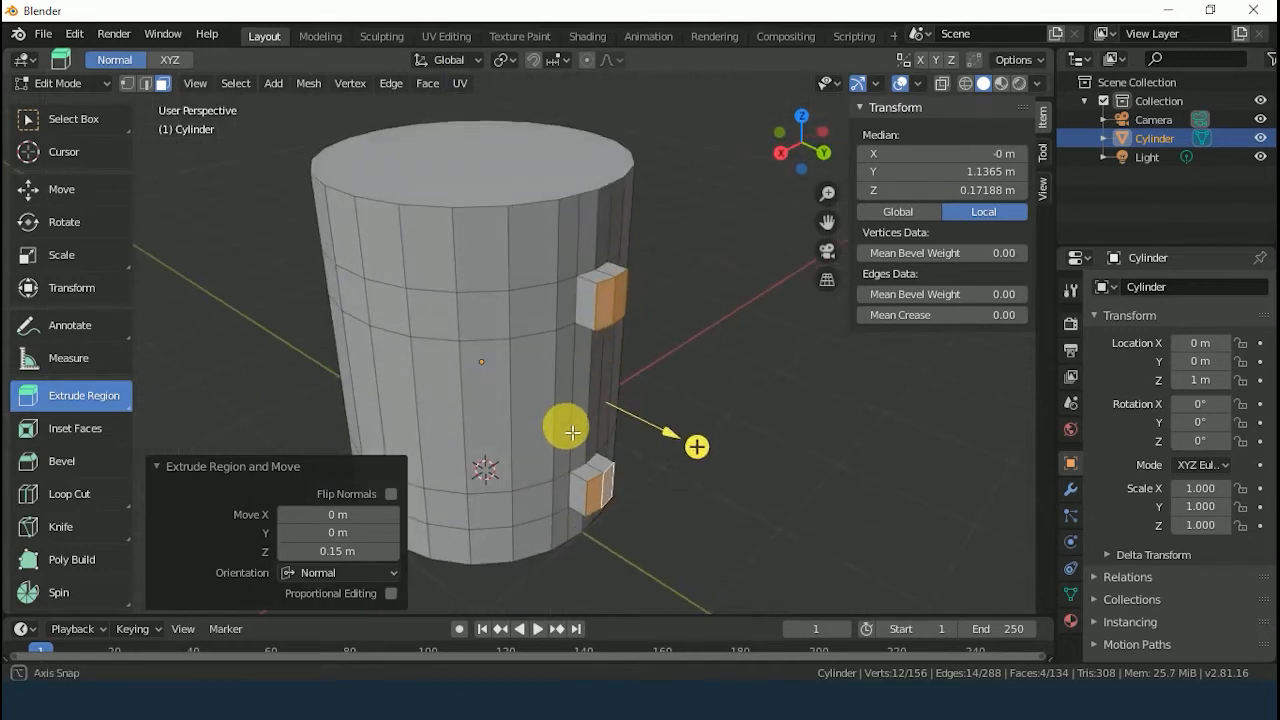
left_click(101, 119)
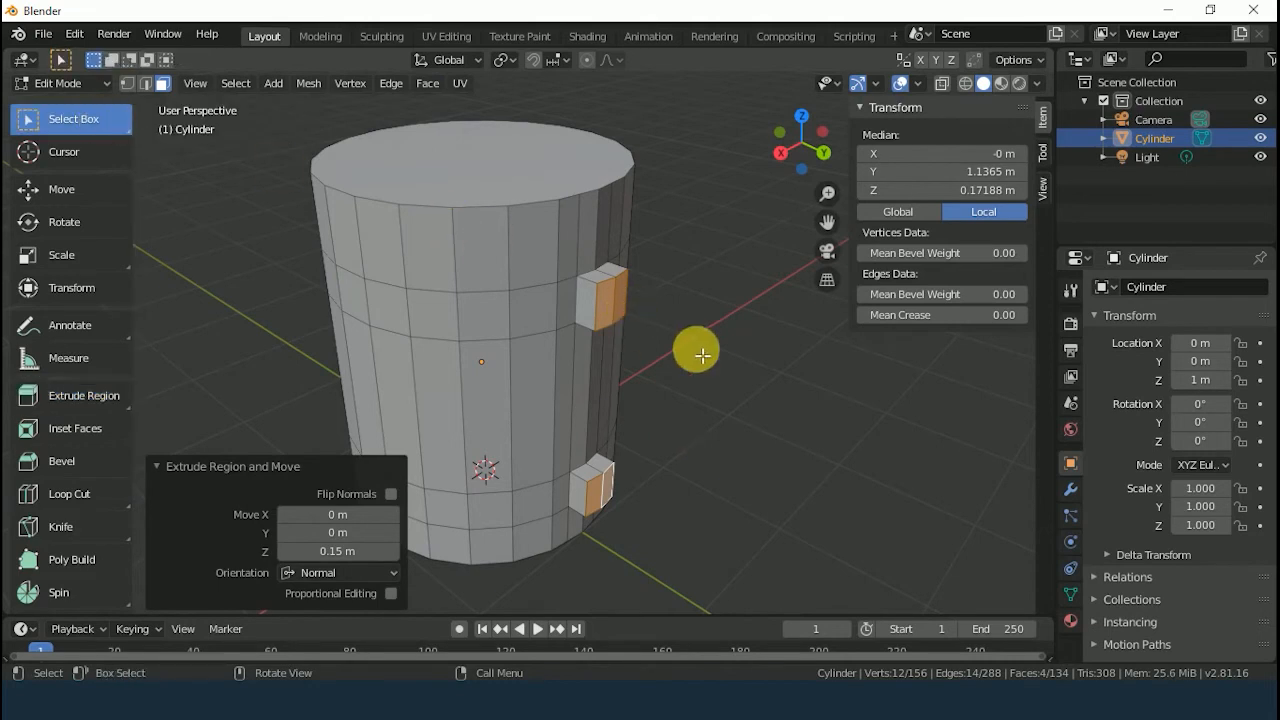
Step: Examine the outer faces of the side blocks from the top orthographic view and in perspective
left_click(803, 117)
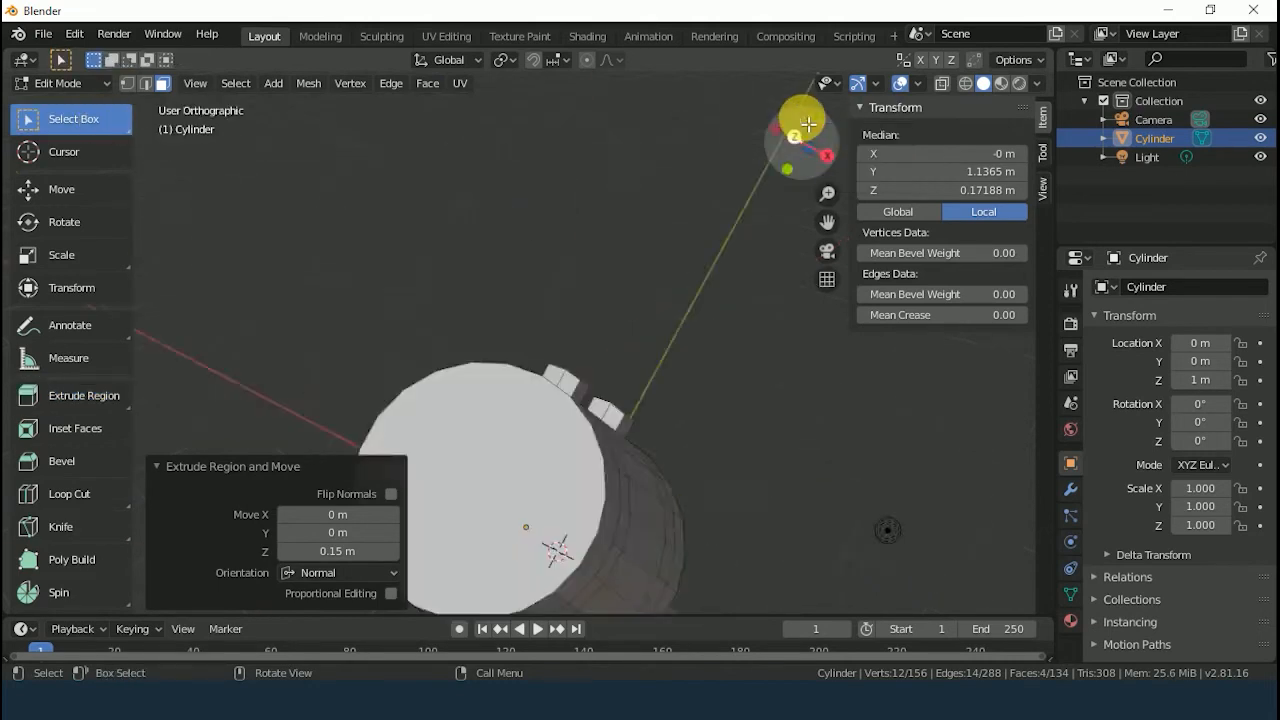
scroll(600, 414, "up", 5)
scroll(705, 478, "up", 1)
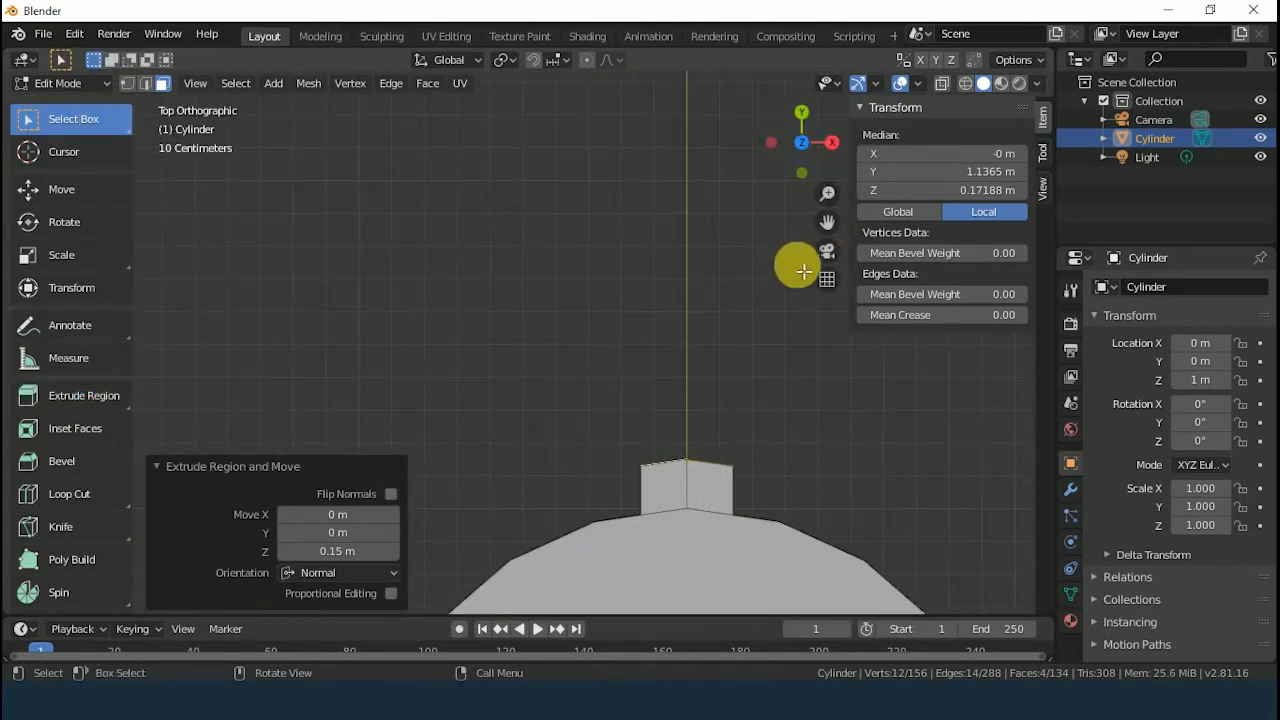
left_click_drag(829, 222, 717, 111)
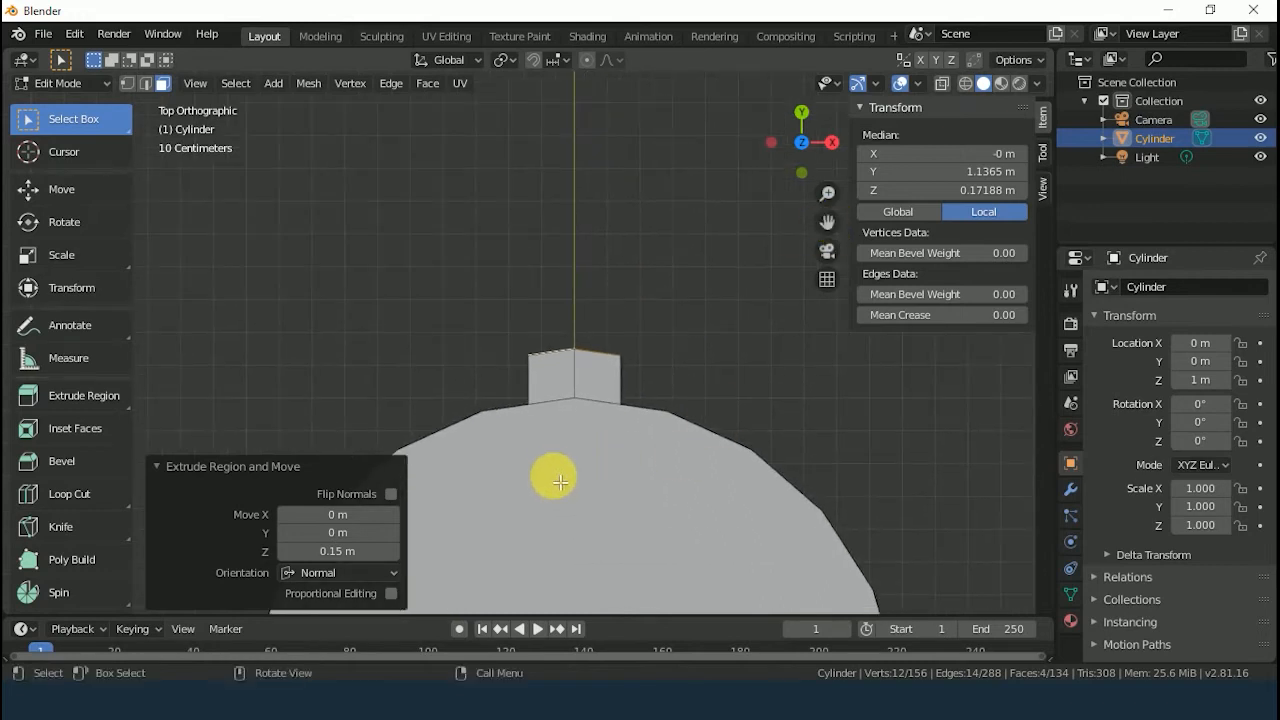
scroll(620, 374, "up", 2)
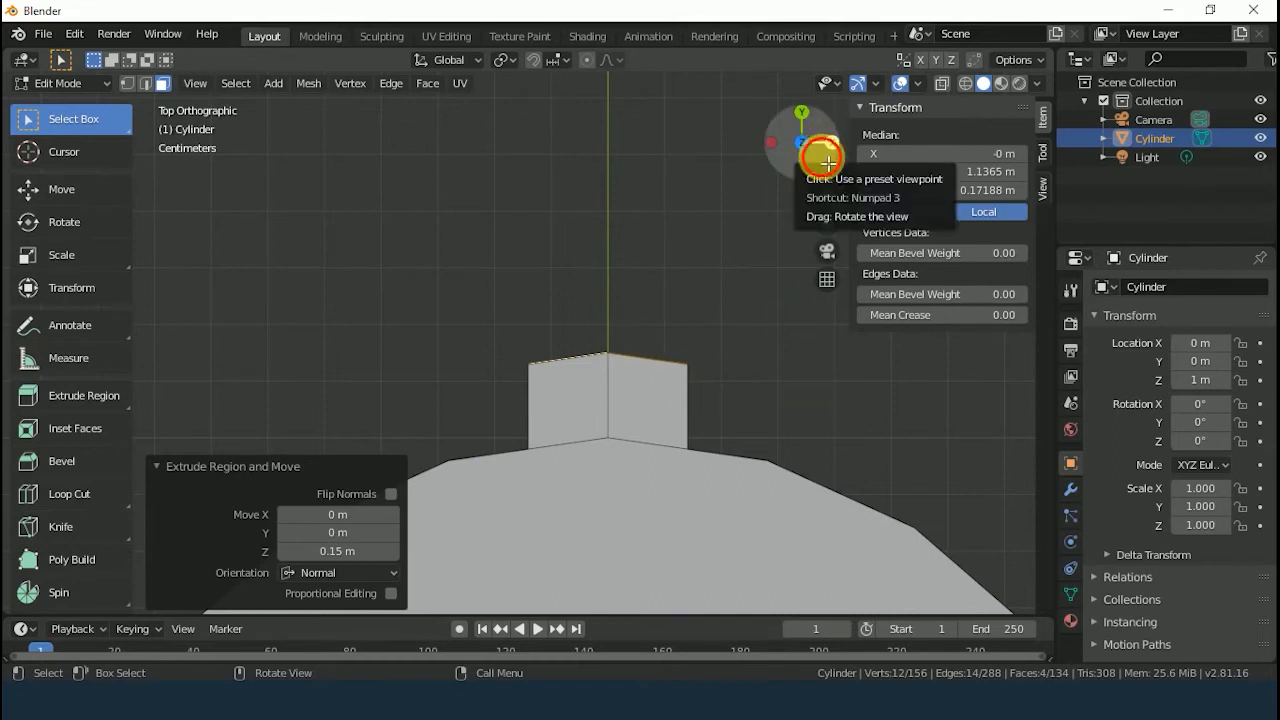
left_click_drag(826, 161, 603, 149)
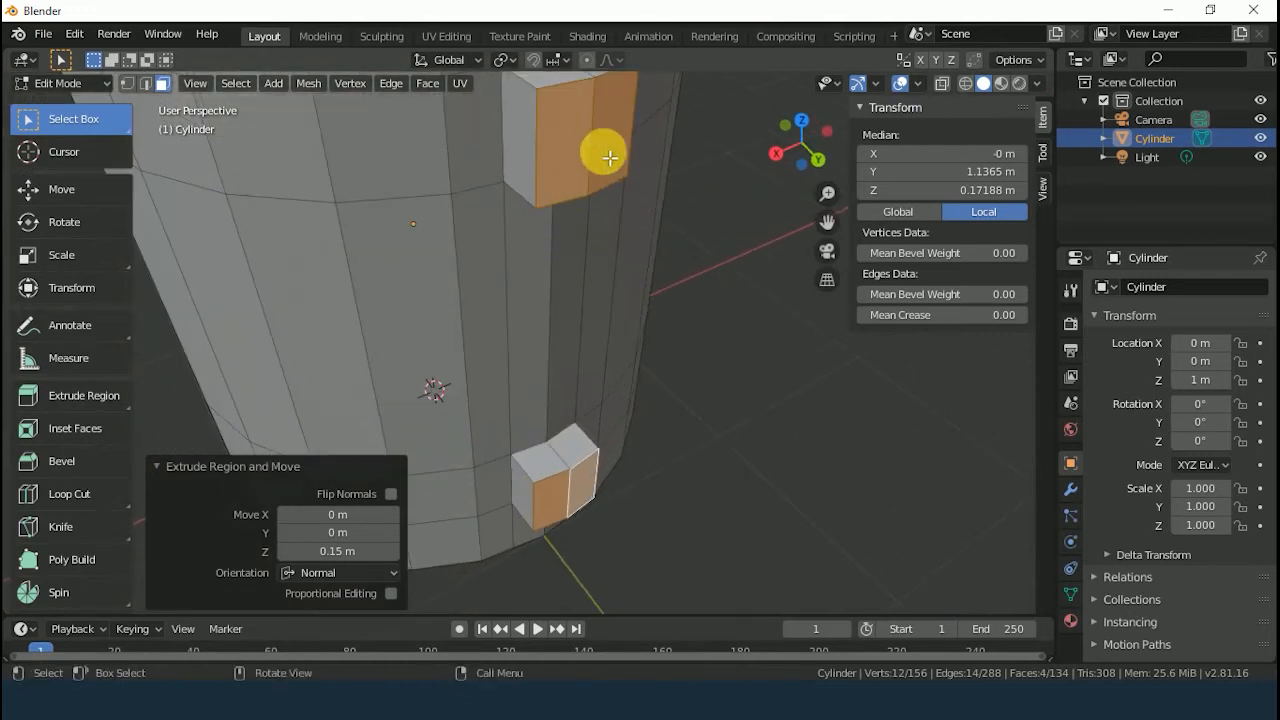
Step: Copy the Y position of the upper block's outer side edge in edge select mode
left_click(146, 83)
left_click(606, 497)
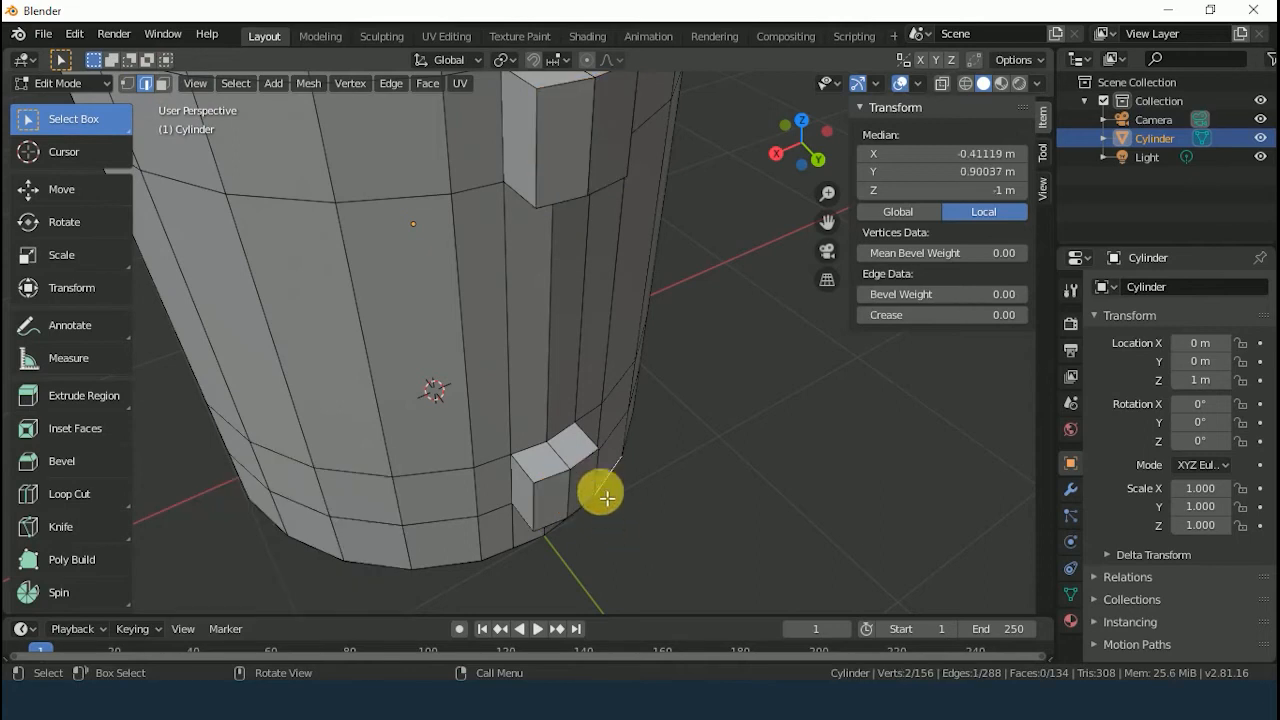
left_click(596, 470)
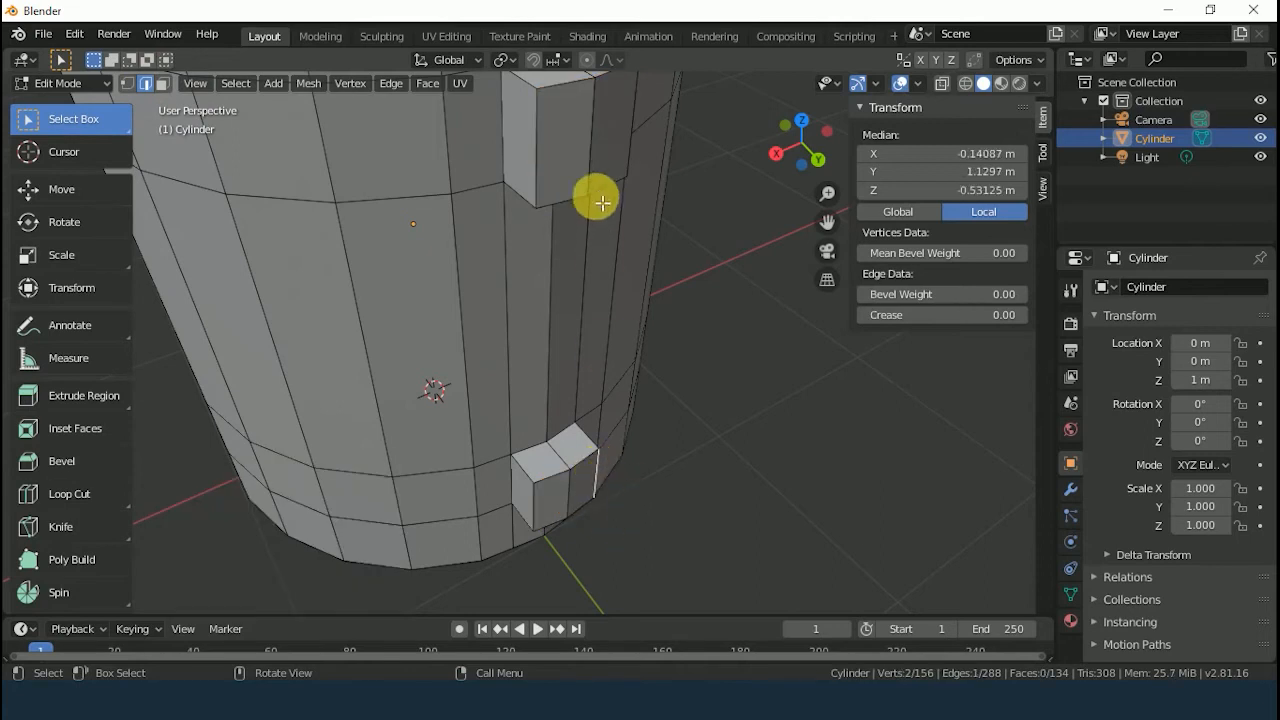
left_click(537, 160)
middle_click_drag(623, 371, 600, 232)
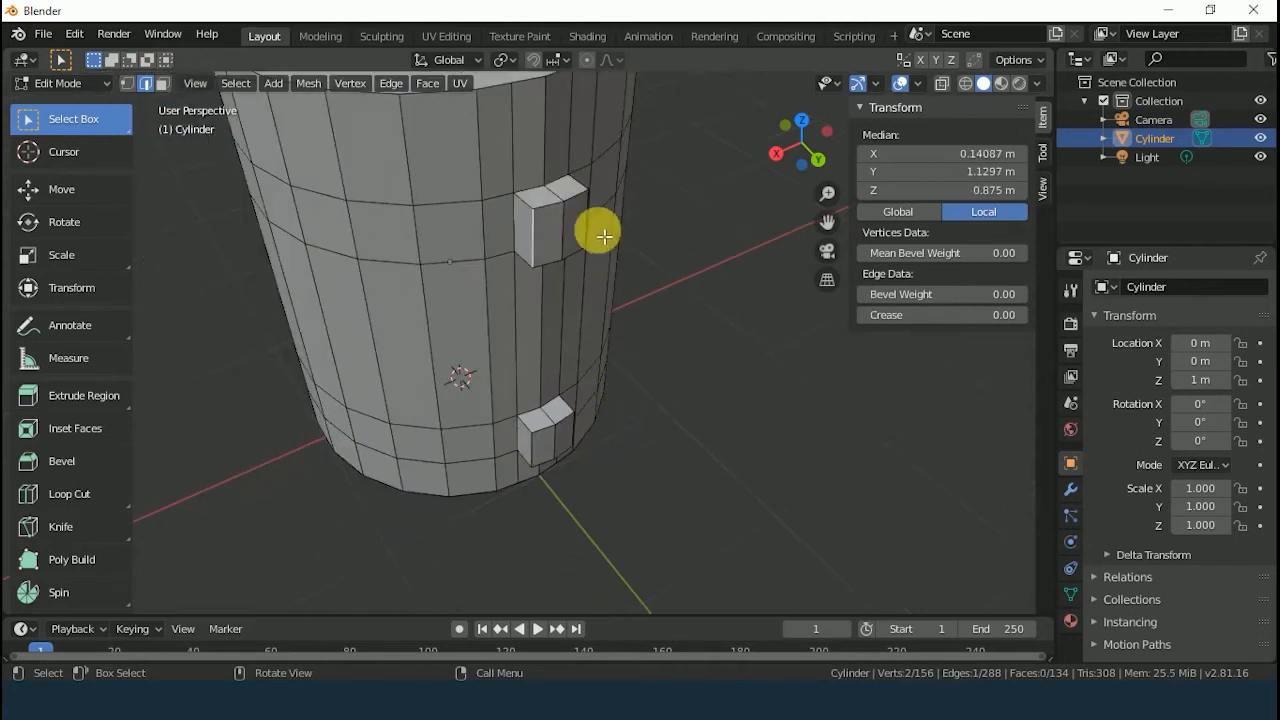
scroll(574, 186, "up", 1)
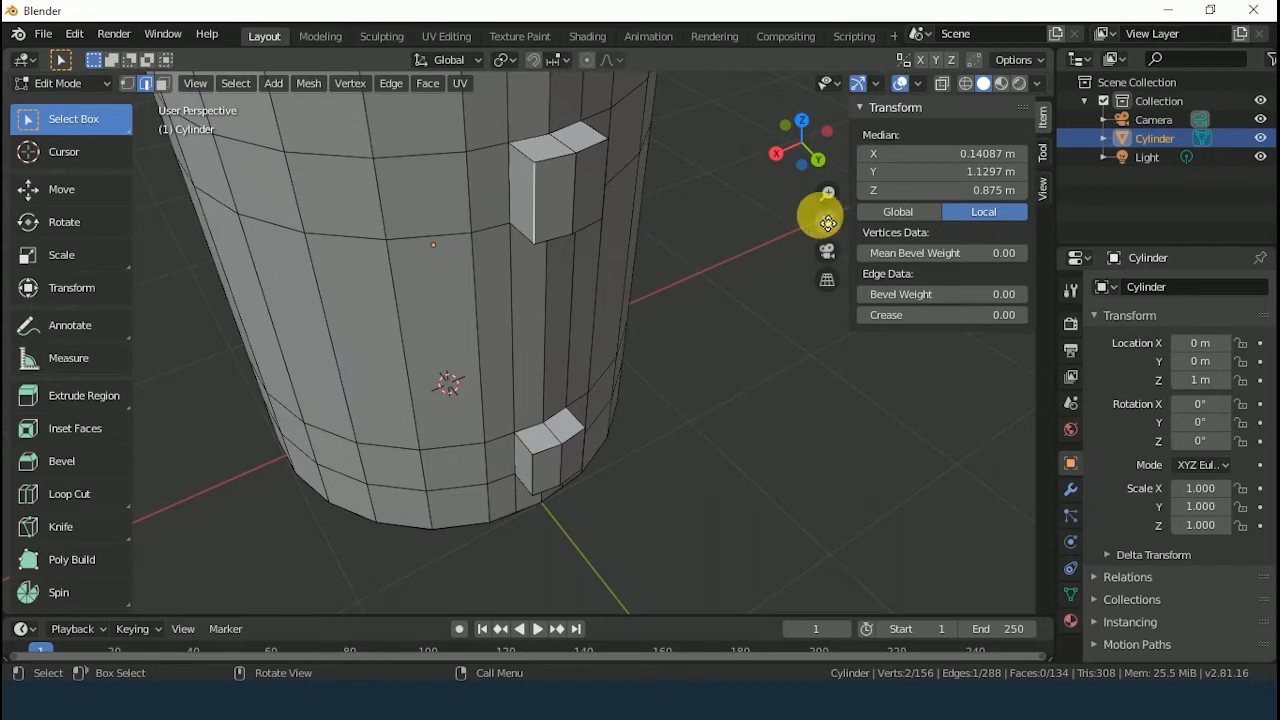
left_click(991, 172)
key("ctrl+c")
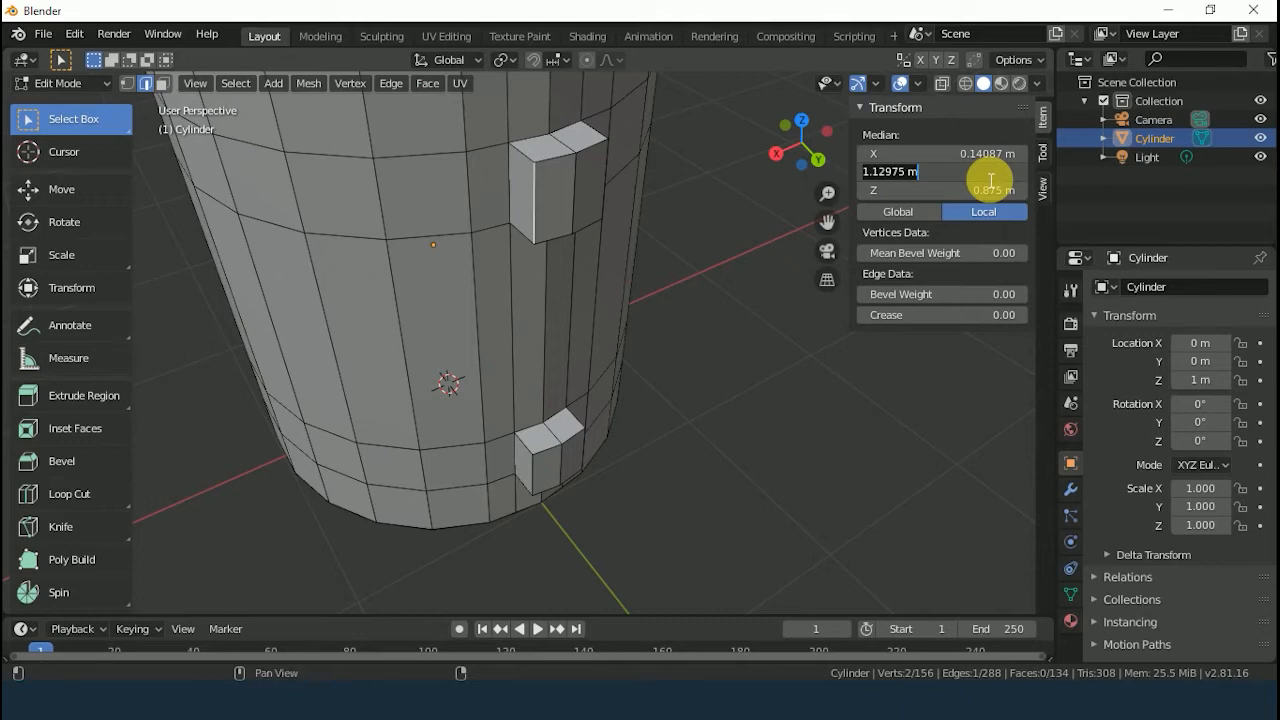
Step: Set the Y position of the upper block's middle outer vertical edge to the copied 1.12975 m
left_click(580, 197)
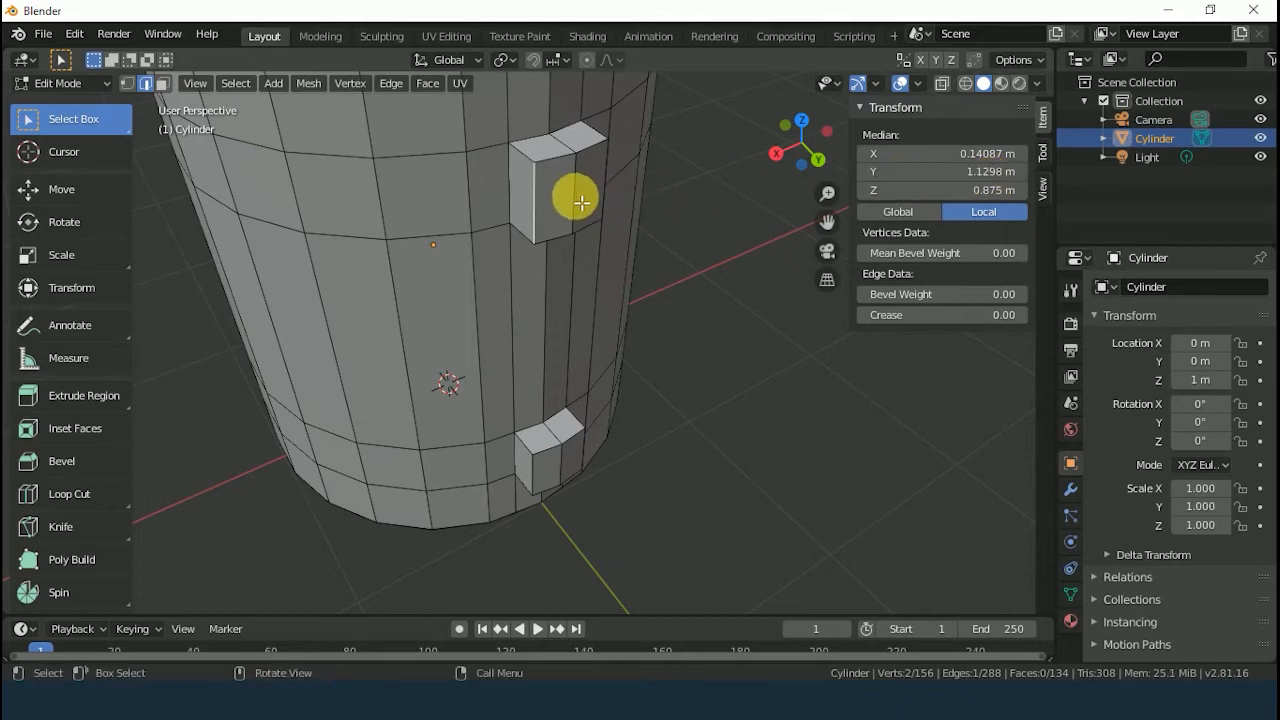
left_click(578, 199)
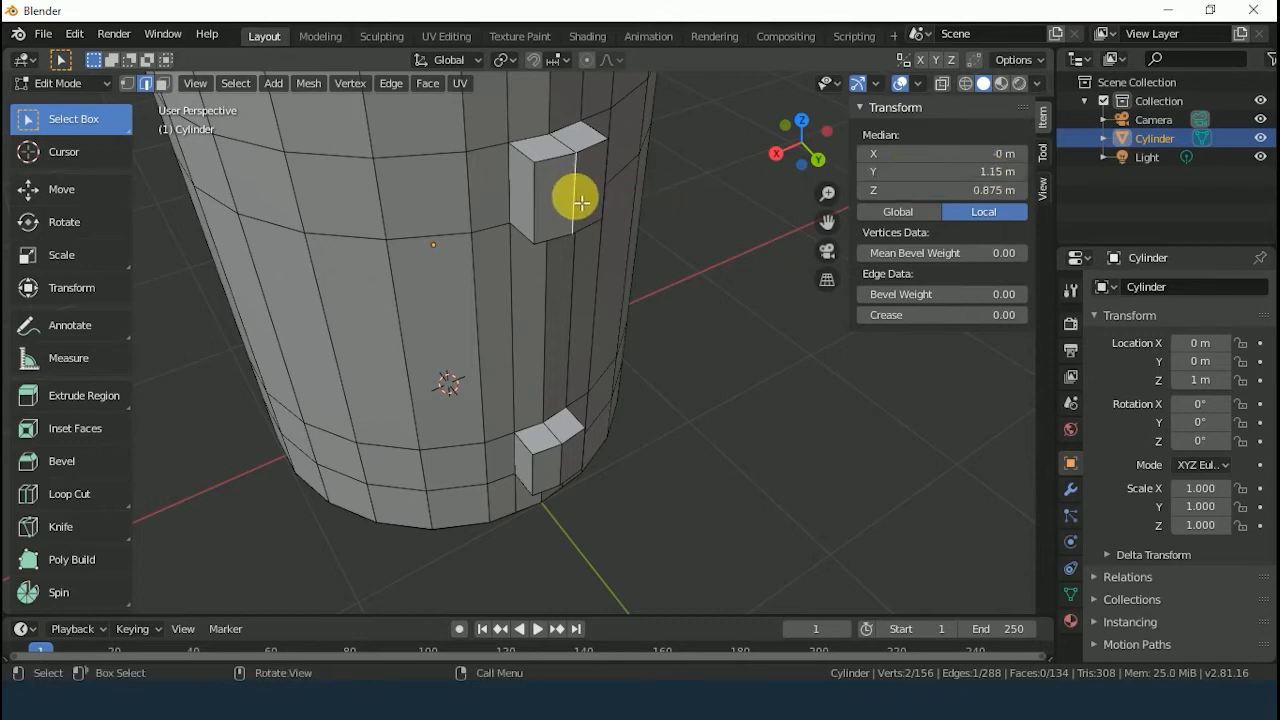
left_click(976, 176)
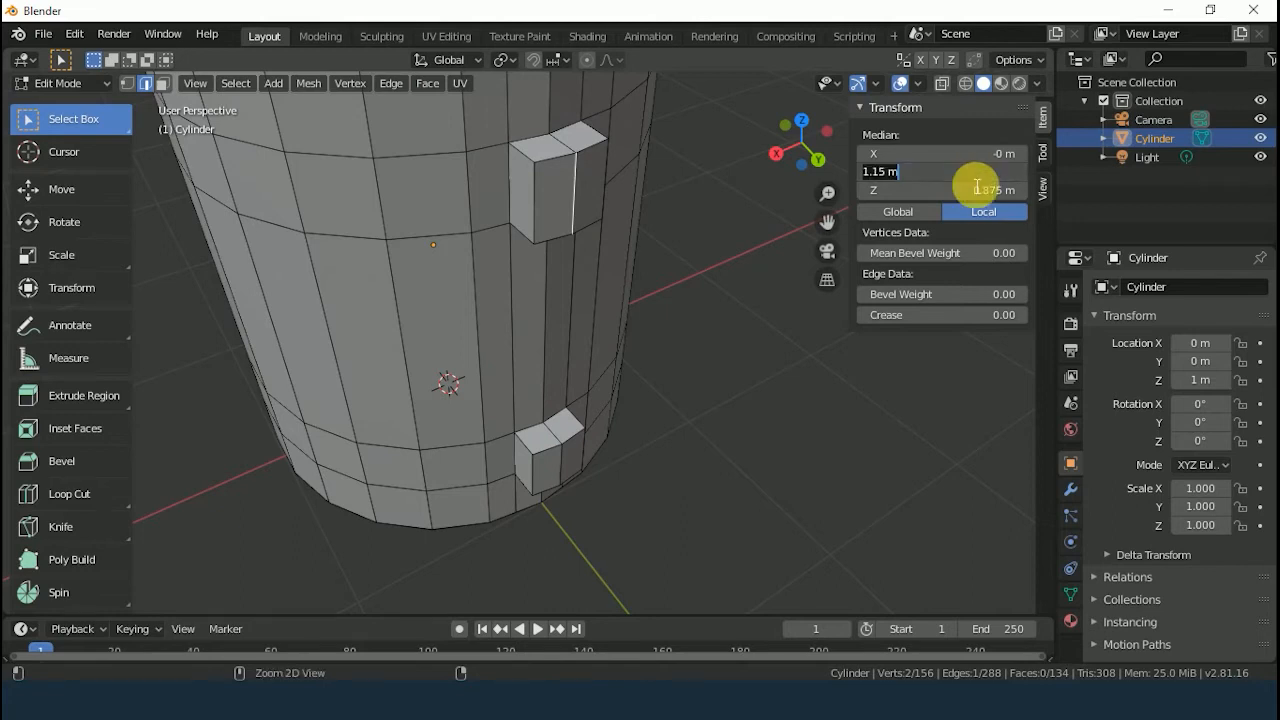
key("ctrl+v")
key("Return")
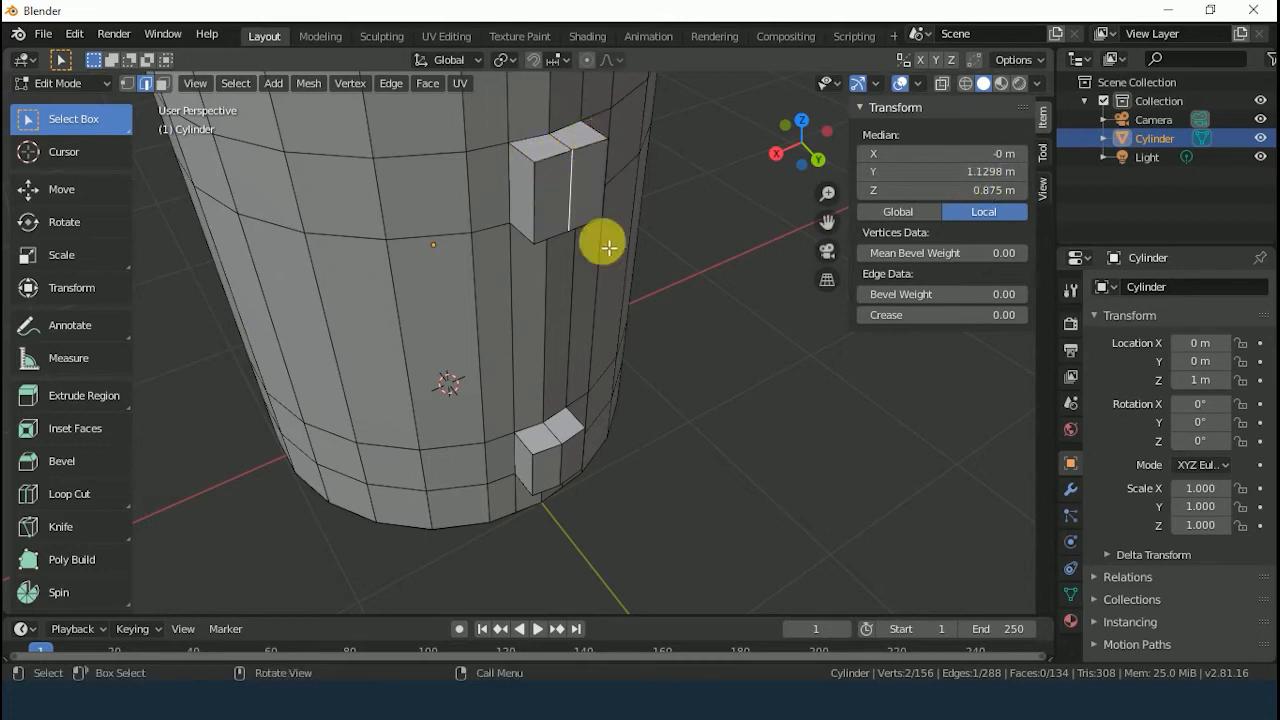
Step: Set the Y position of the lower block's middle outer vertical edge to 1.12975 m to match its side edge
scroll(635, 503, "up", 2)
middle_click_drag(635, 503, 622, 466)
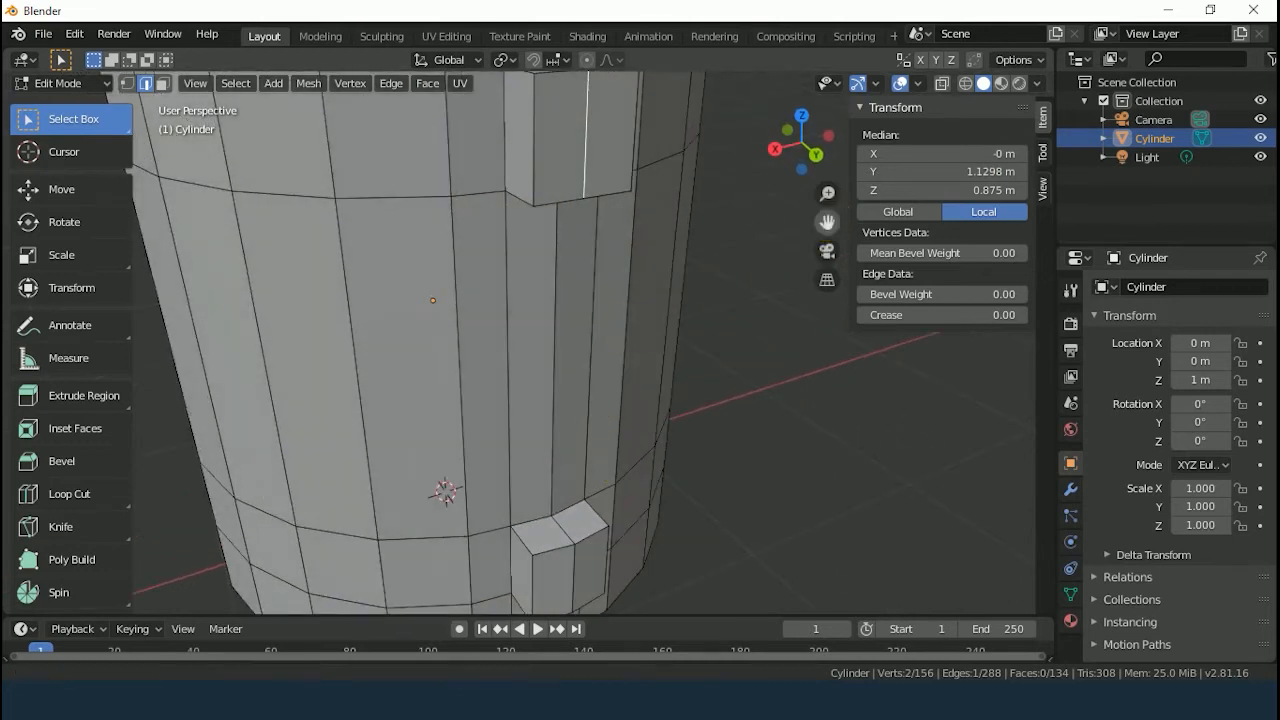
left_click_drag(827, 221, 827, 128)
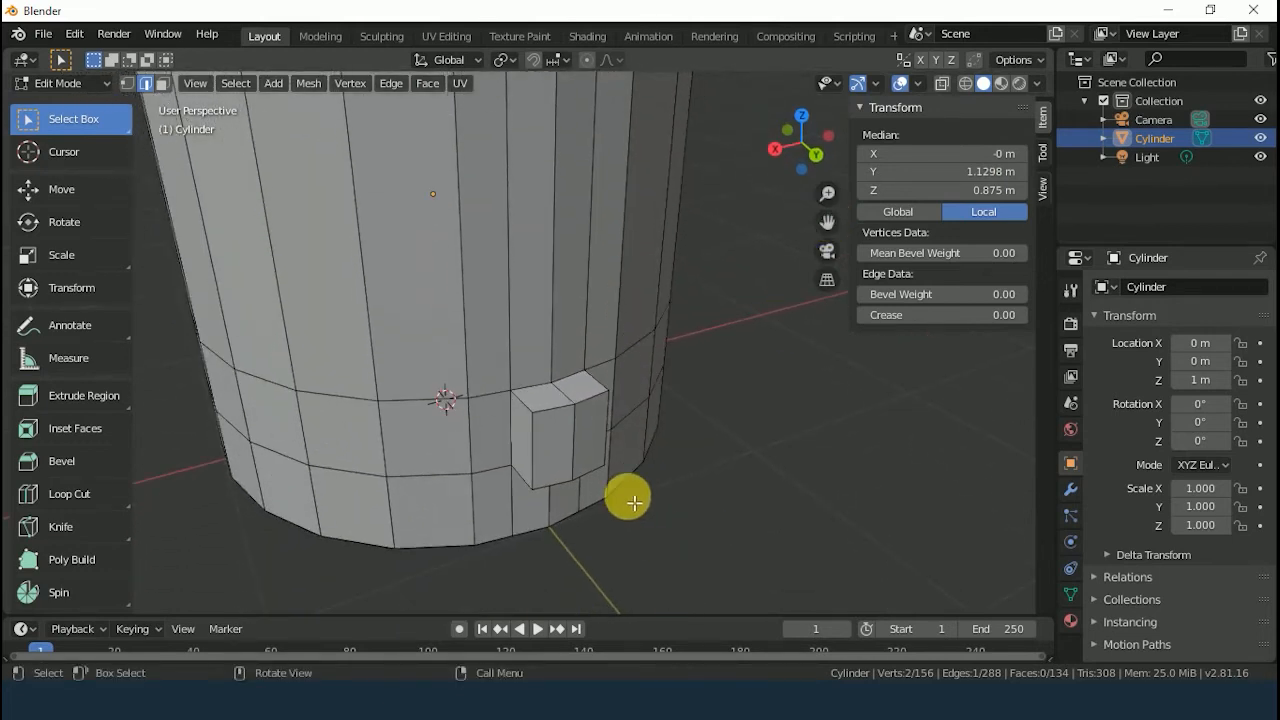
left_click(538, 456)
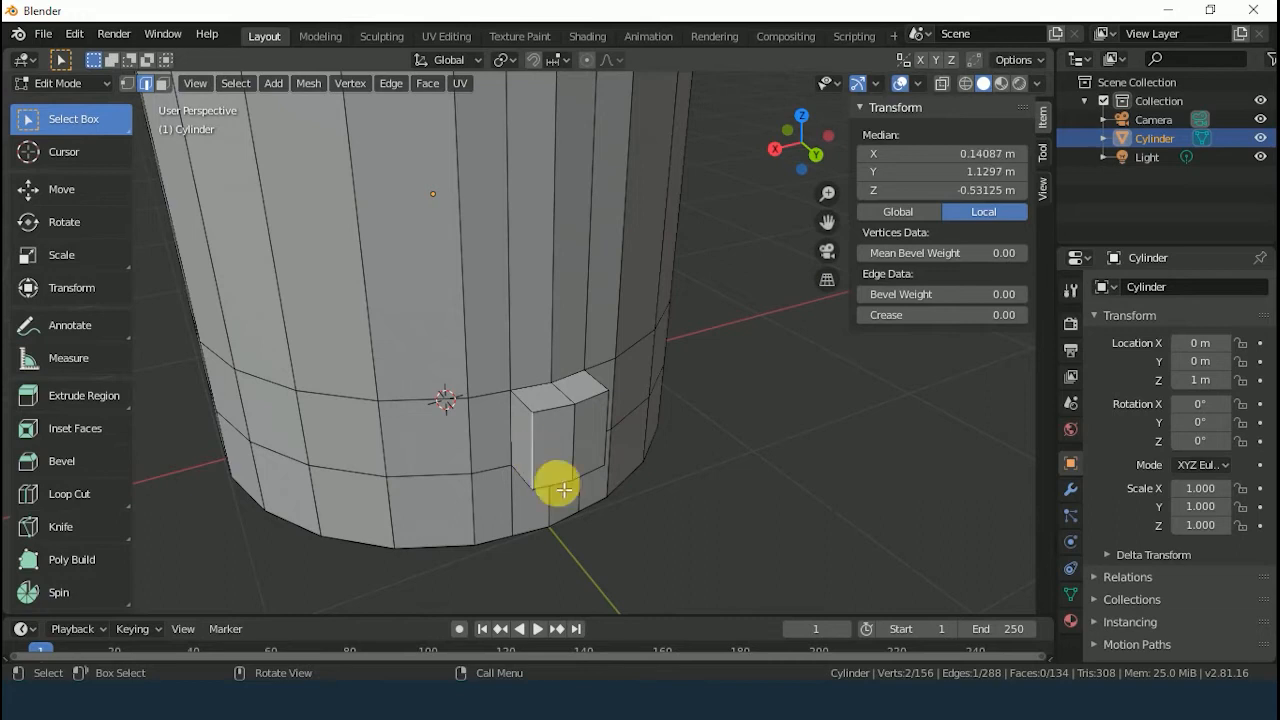
left_click(971, 171)
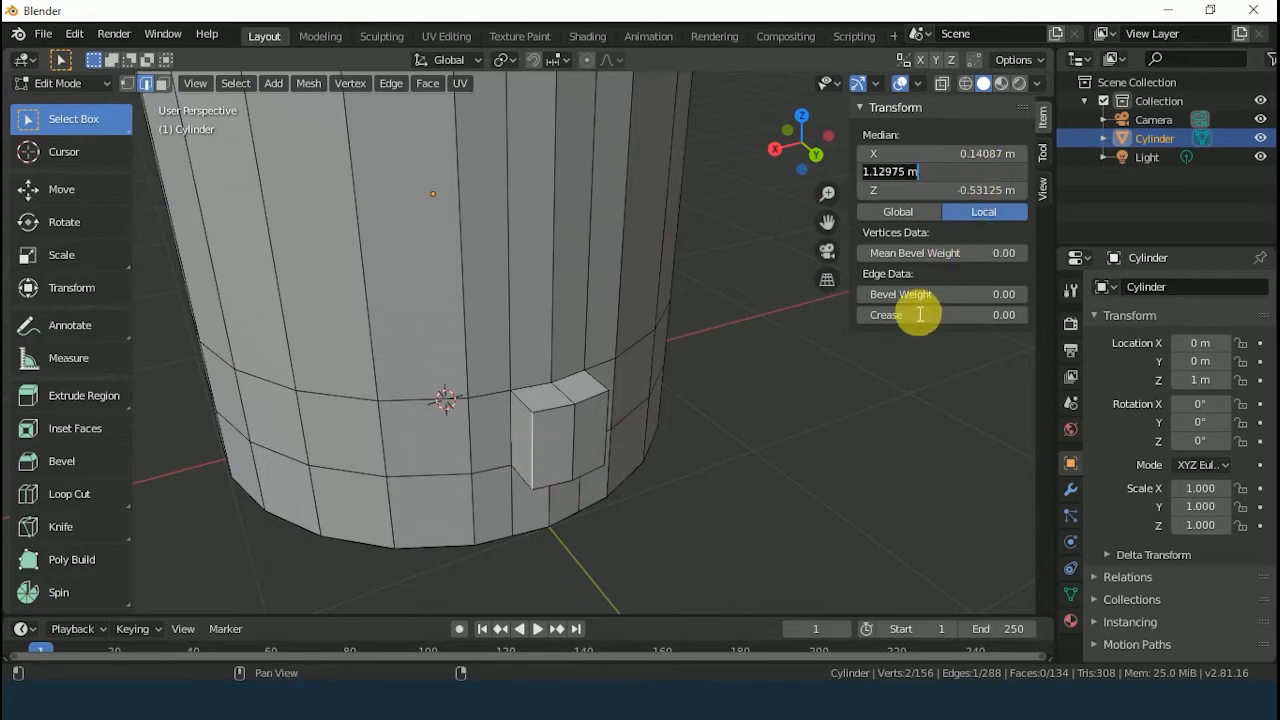
left_click(581, 447)
left_click(581, 447)
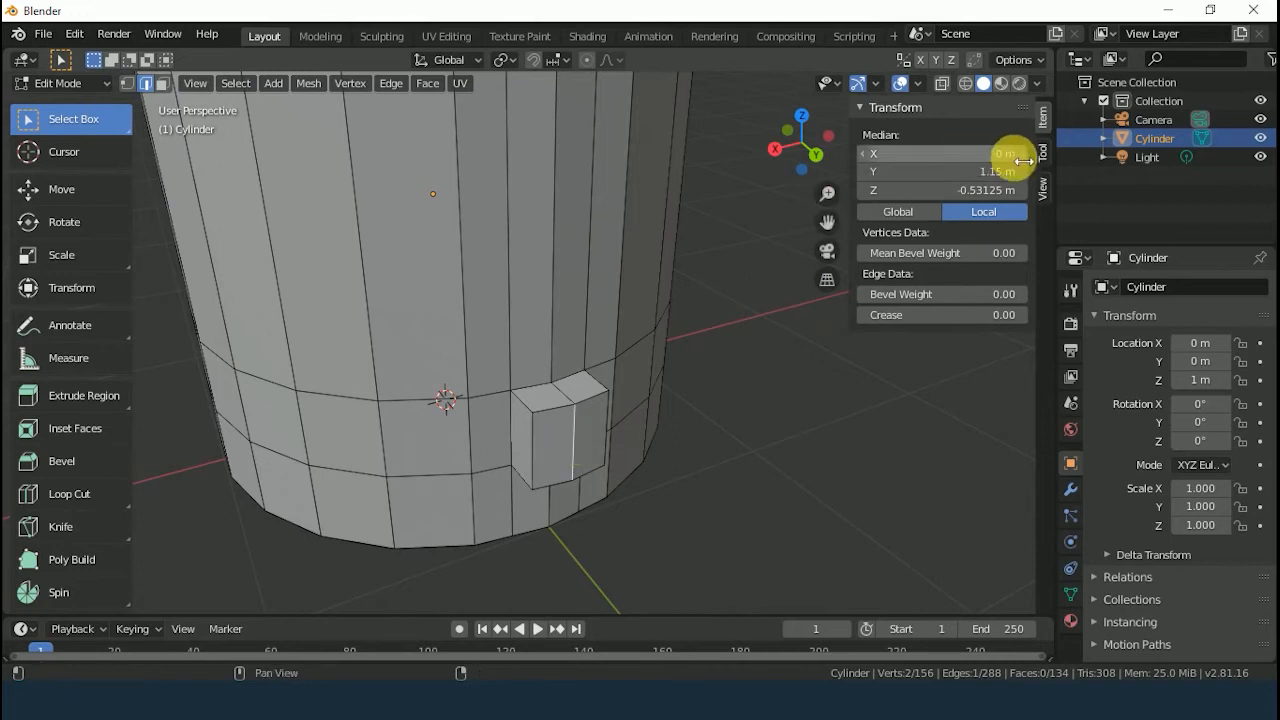
left_click(997, 176)
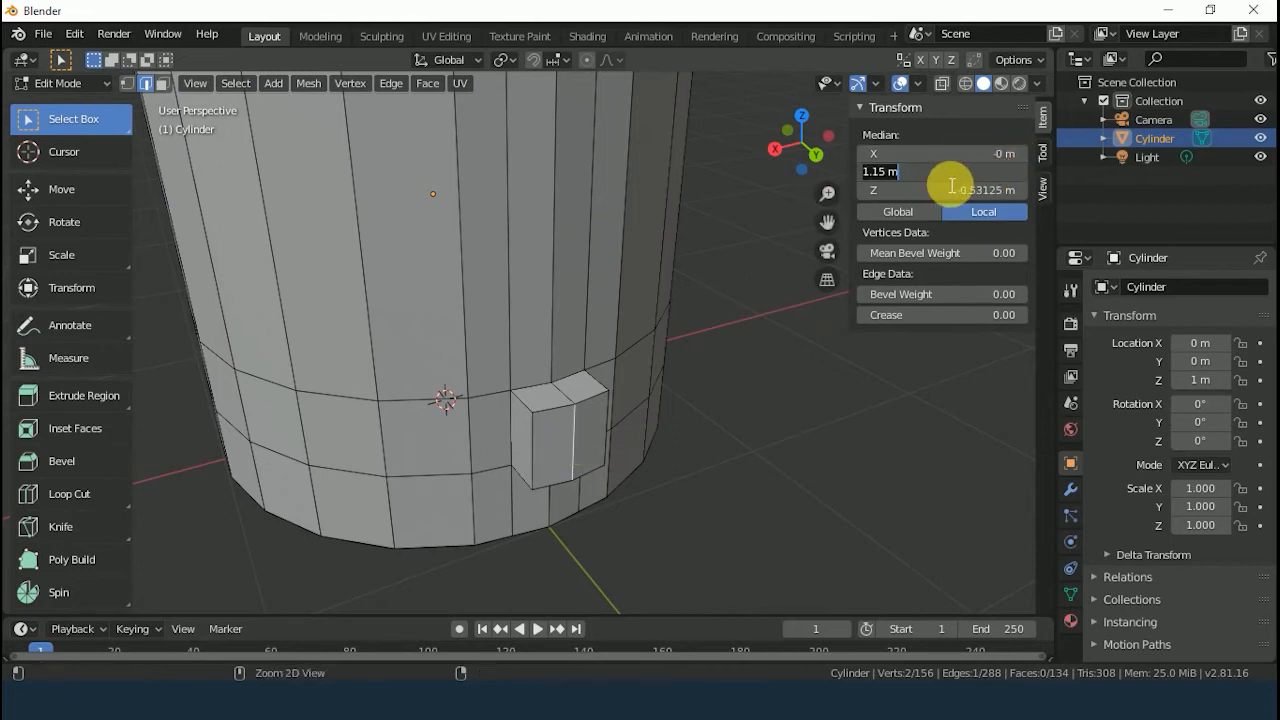
key("Escape")
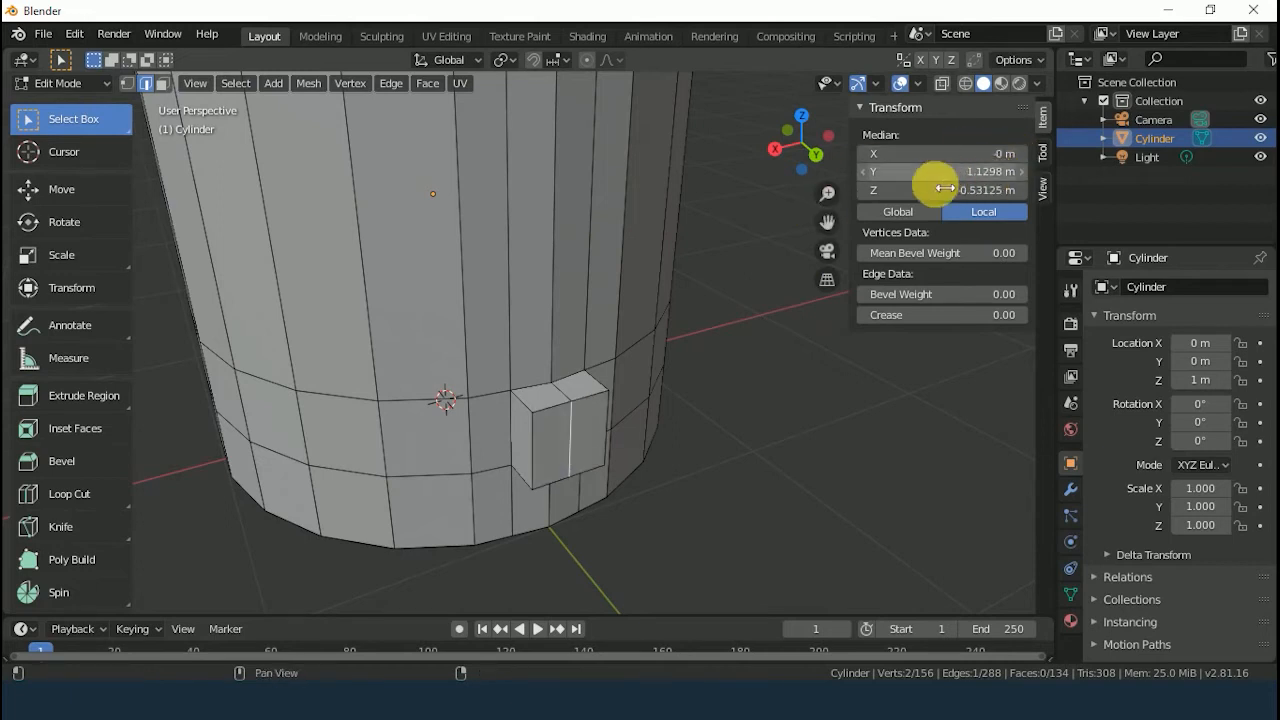
Step: Snap the 3D cursor to the four selected outer faces of the two blocks and check it in the right orthographic view
scroll(683, 373, "down", 2)
scroll(683, 373, "down", 3)
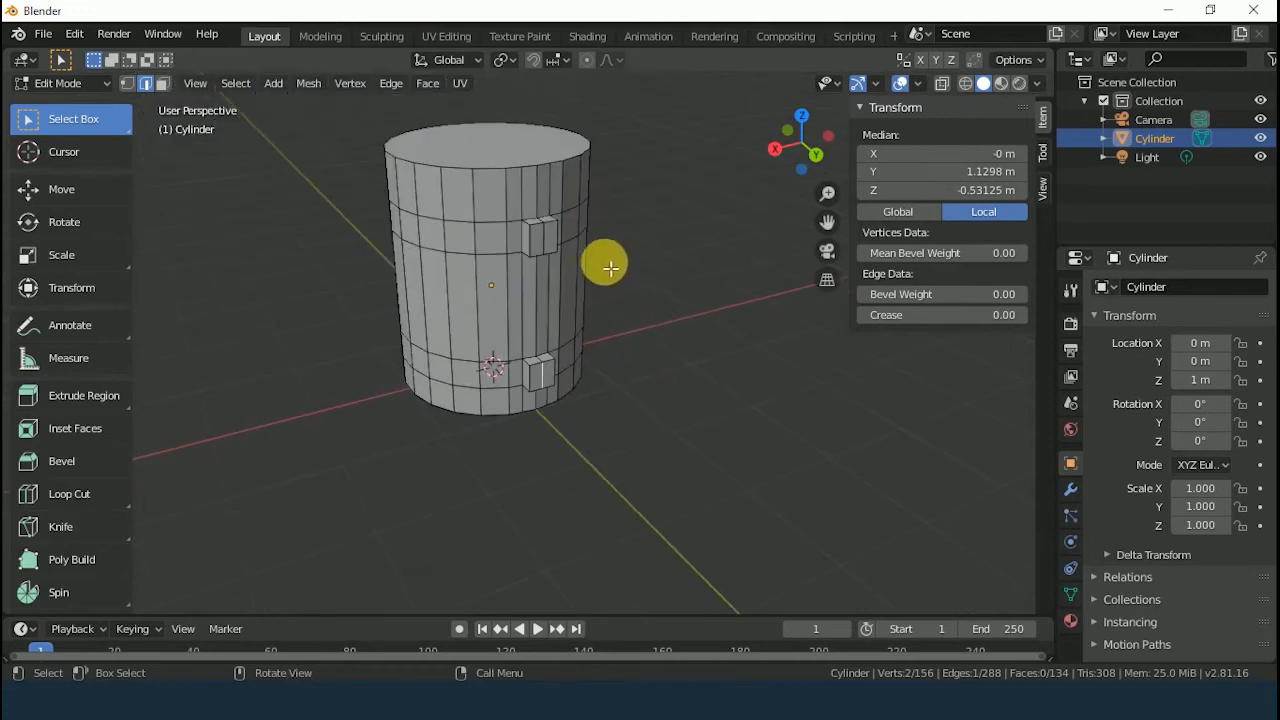
middle_click_drag(603, 263, 606, 222)
left_click(163, 83)
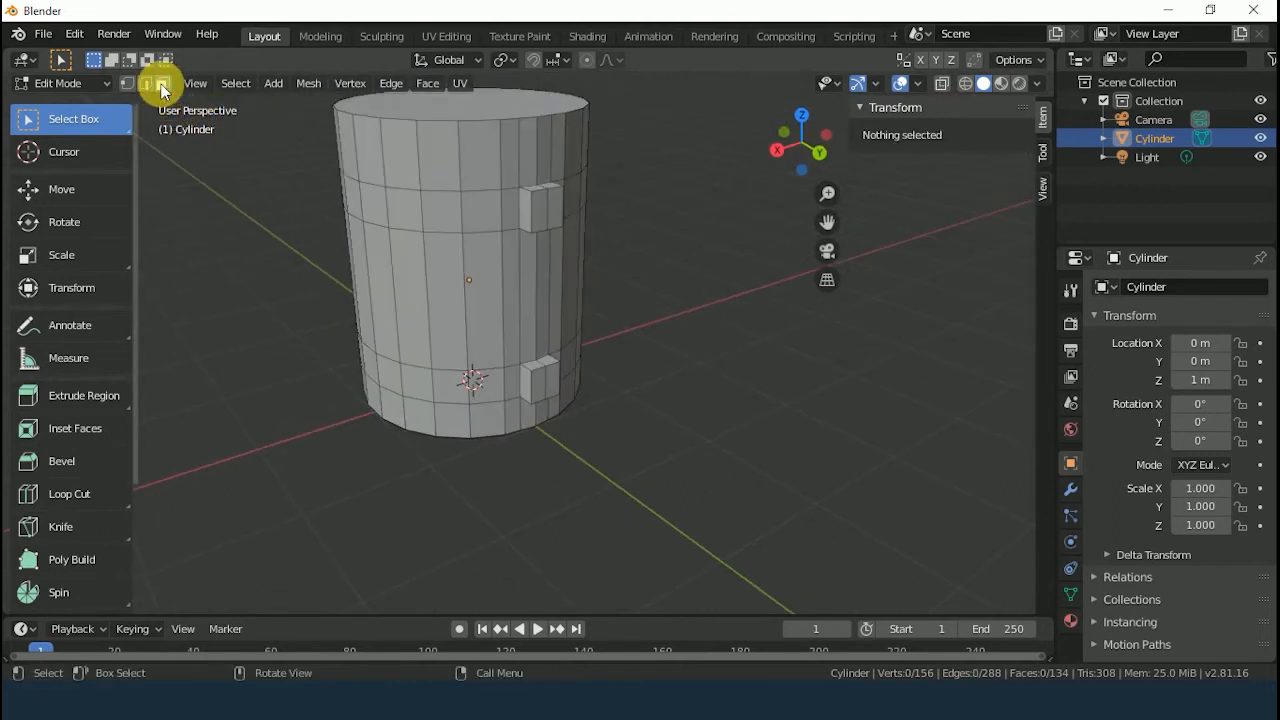
scroll(533, 260, "down", 2)
left_click(538, 320)
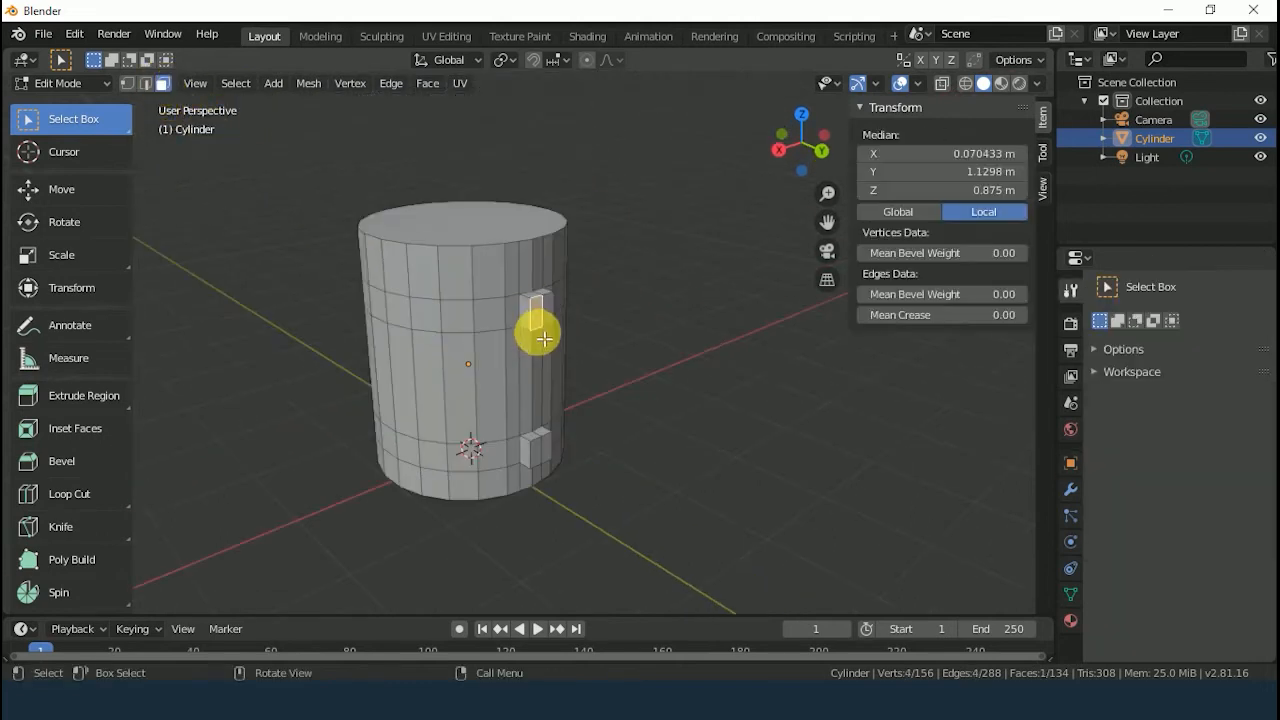
left_click(538, 318, "shift")
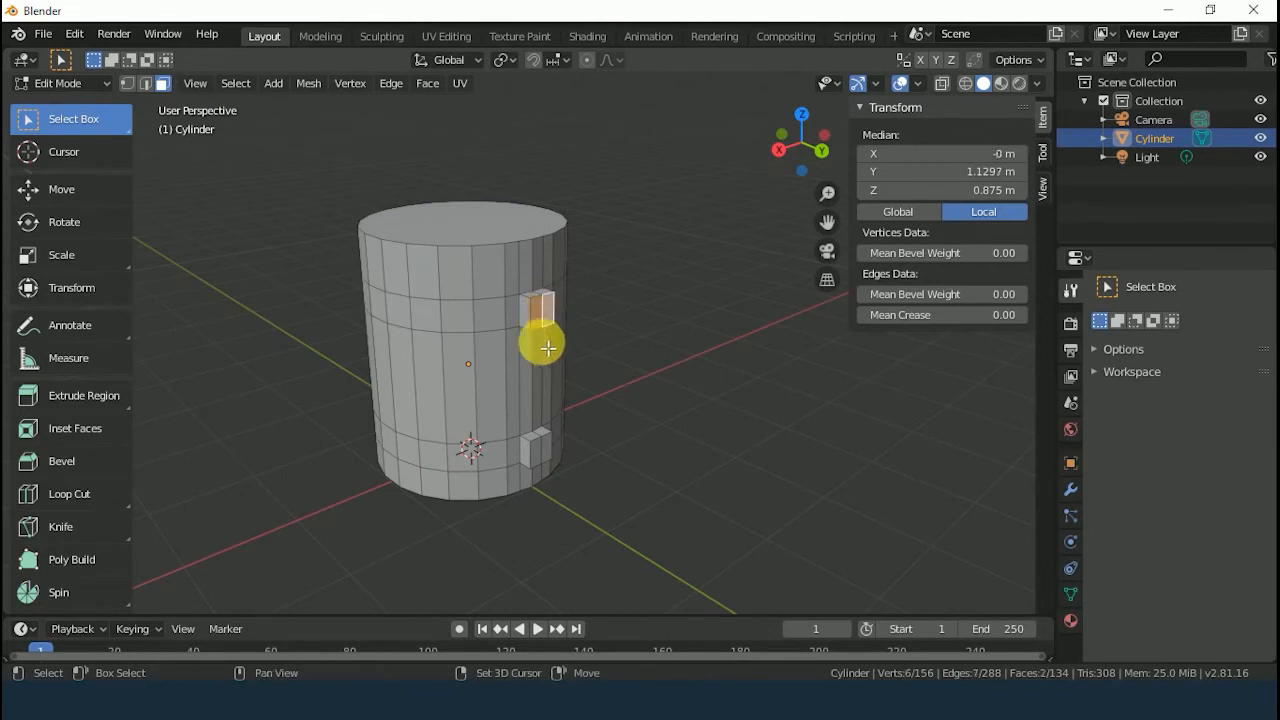
left_click(531, 443, "shift")
left_click(543, 451, "shift")
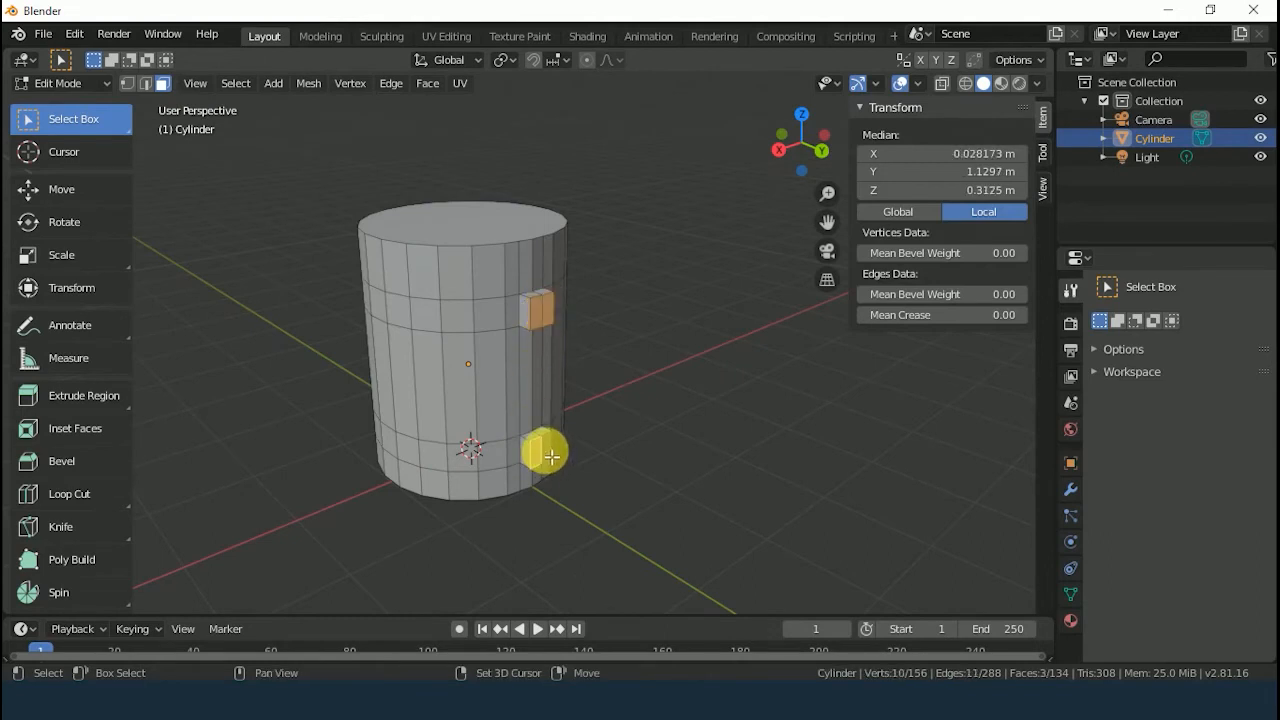
scroll(566, 371, "up", 4)
scroll(701, 427, "down", 2)
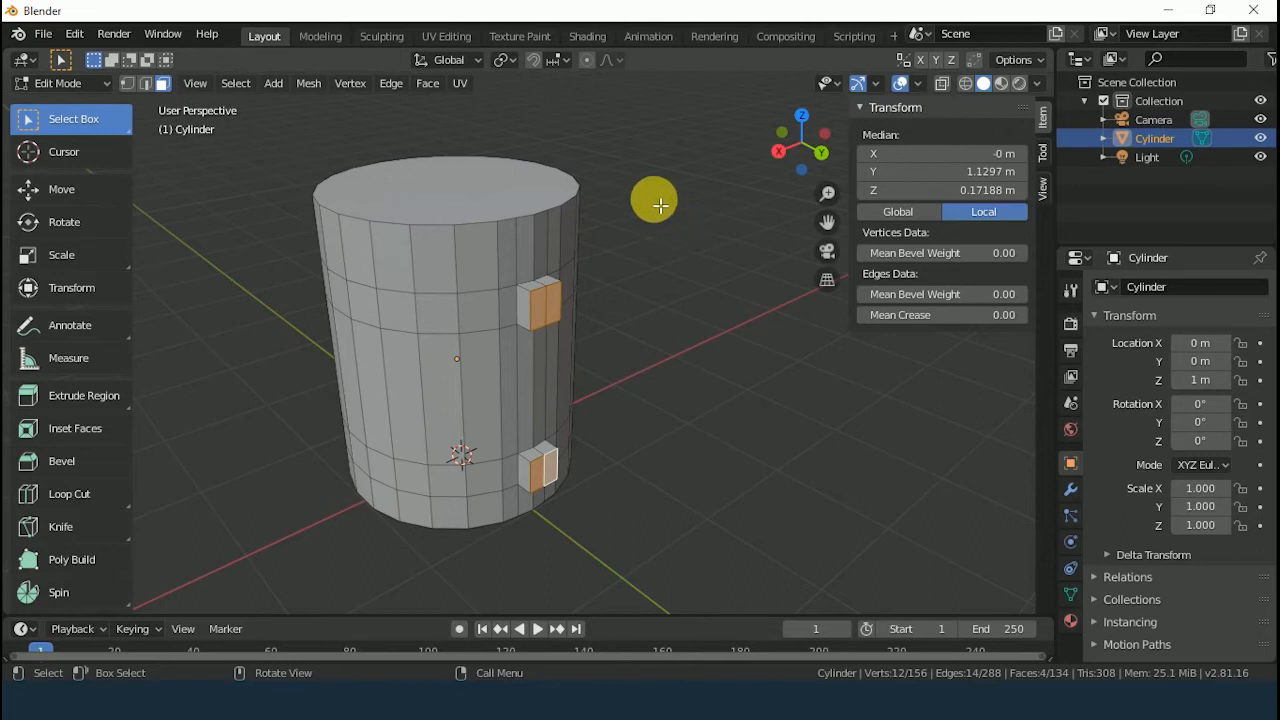
key("shift+s")
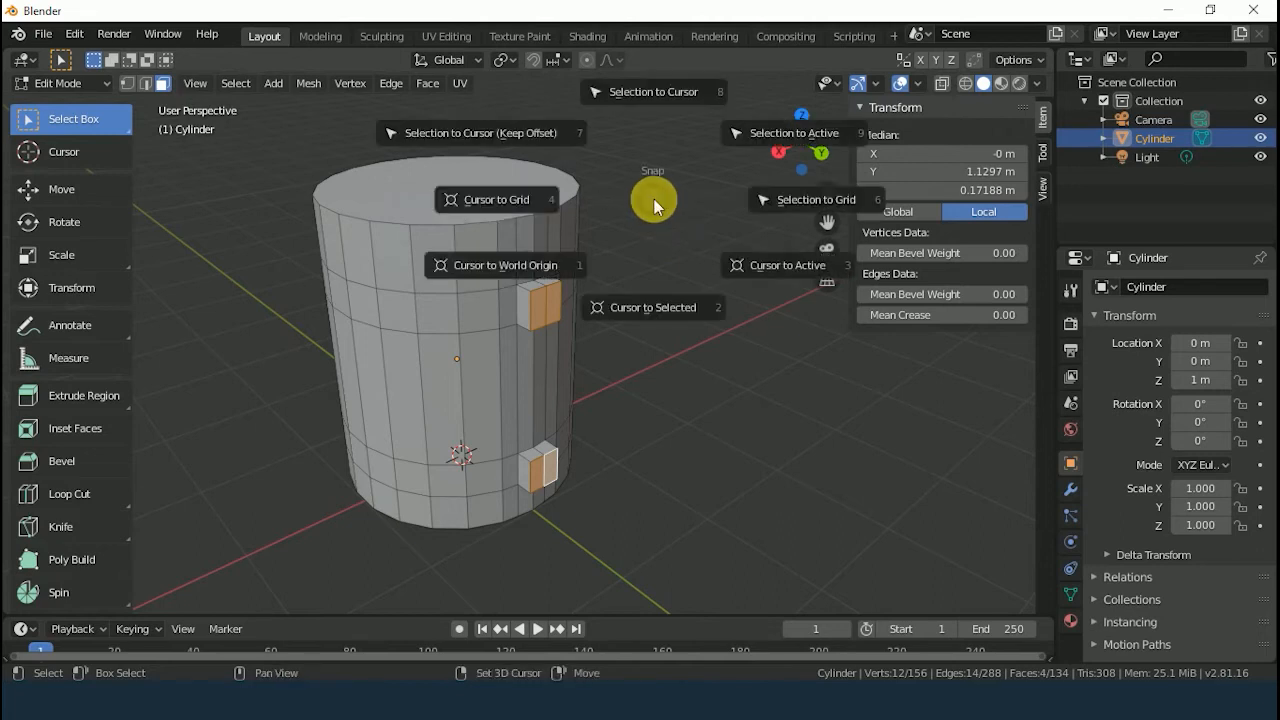
left_click(671, 307)
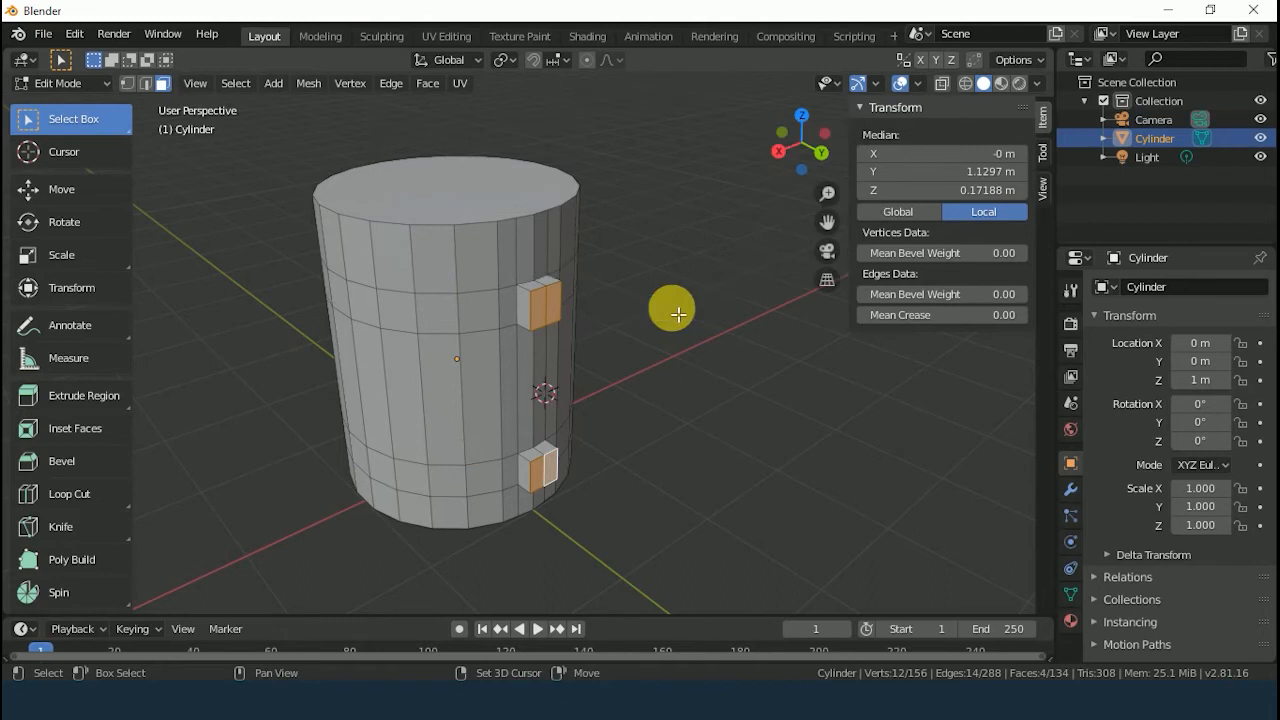
left_click(778, 150)
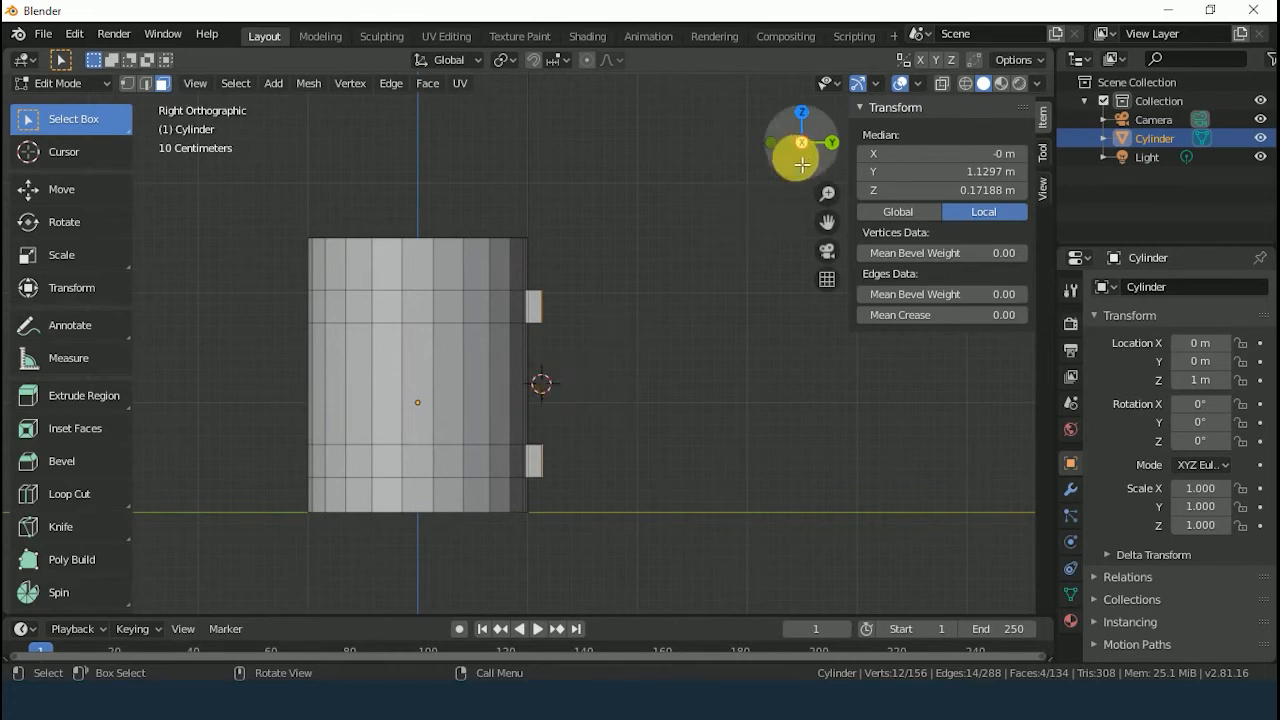
Step: Select only the upper block's two outer faces and activate the Spin tool with its axis set to X
left_click_drag(794, 149, 780, 135)
key("alt+a")
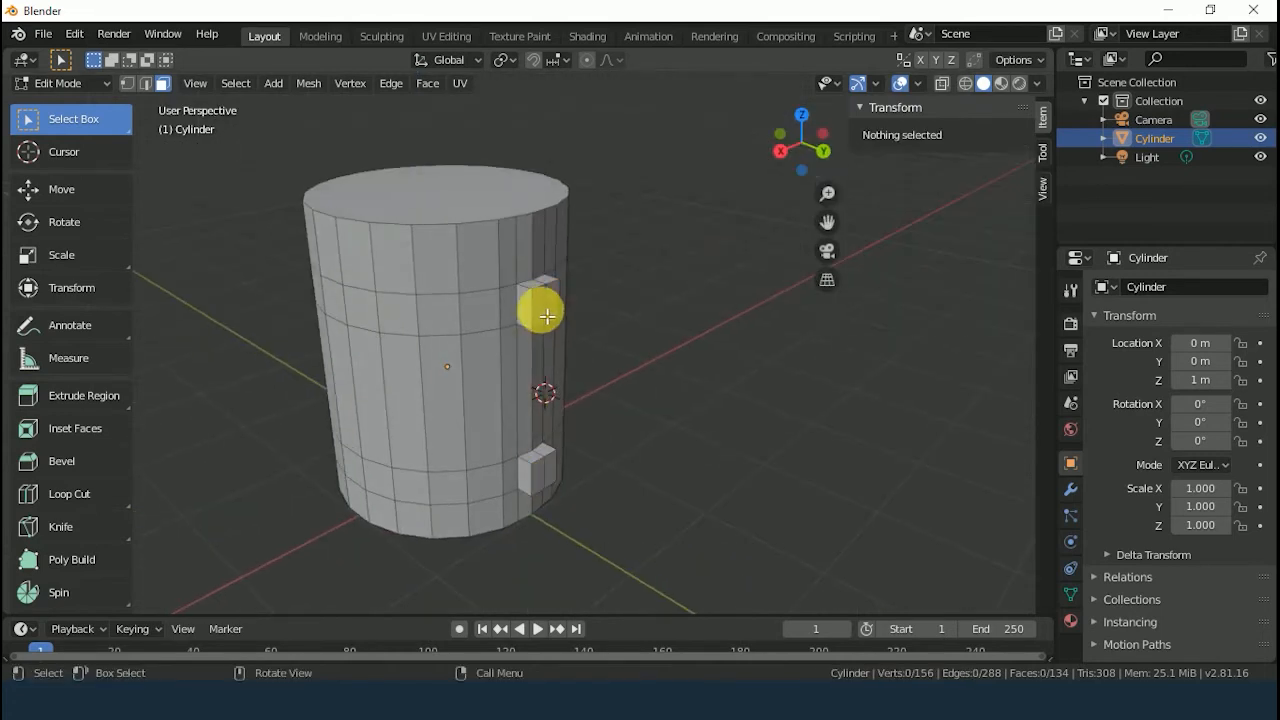
left_click(558, 304)
left_click(552, 302, "shift")
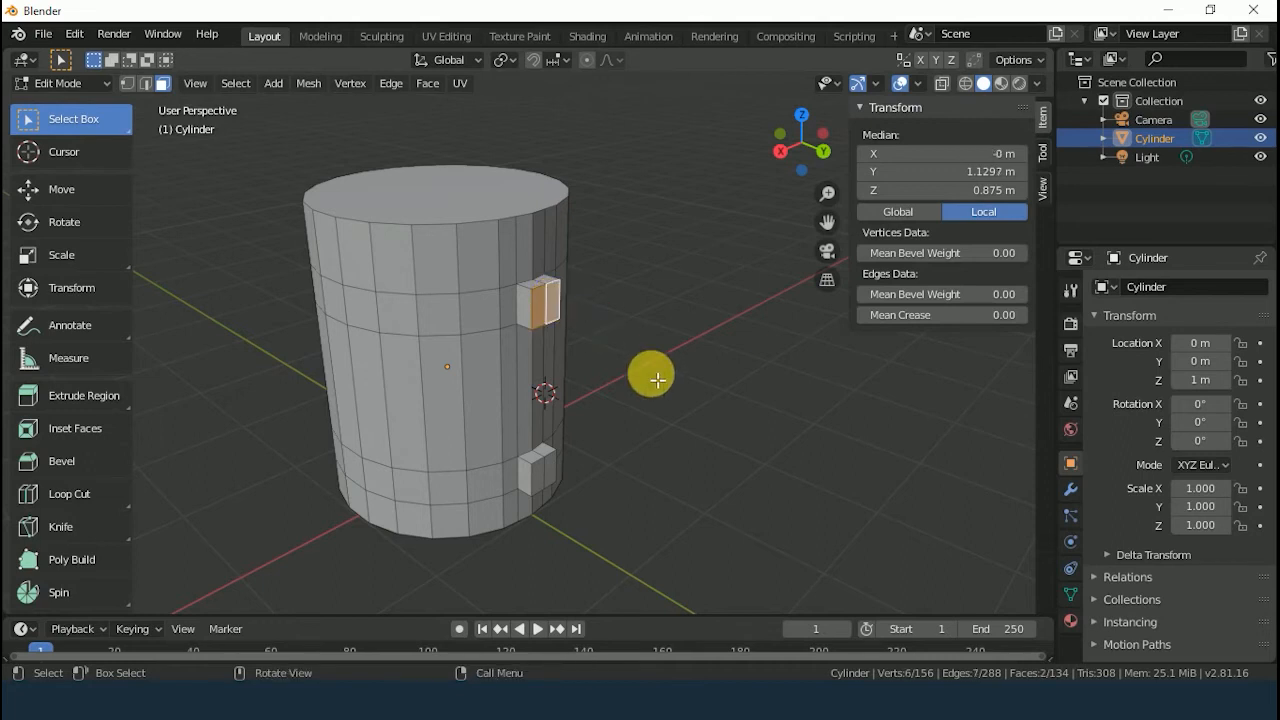
left_click(62, 592)
middle_click_drag(651, 568, 506, 505)
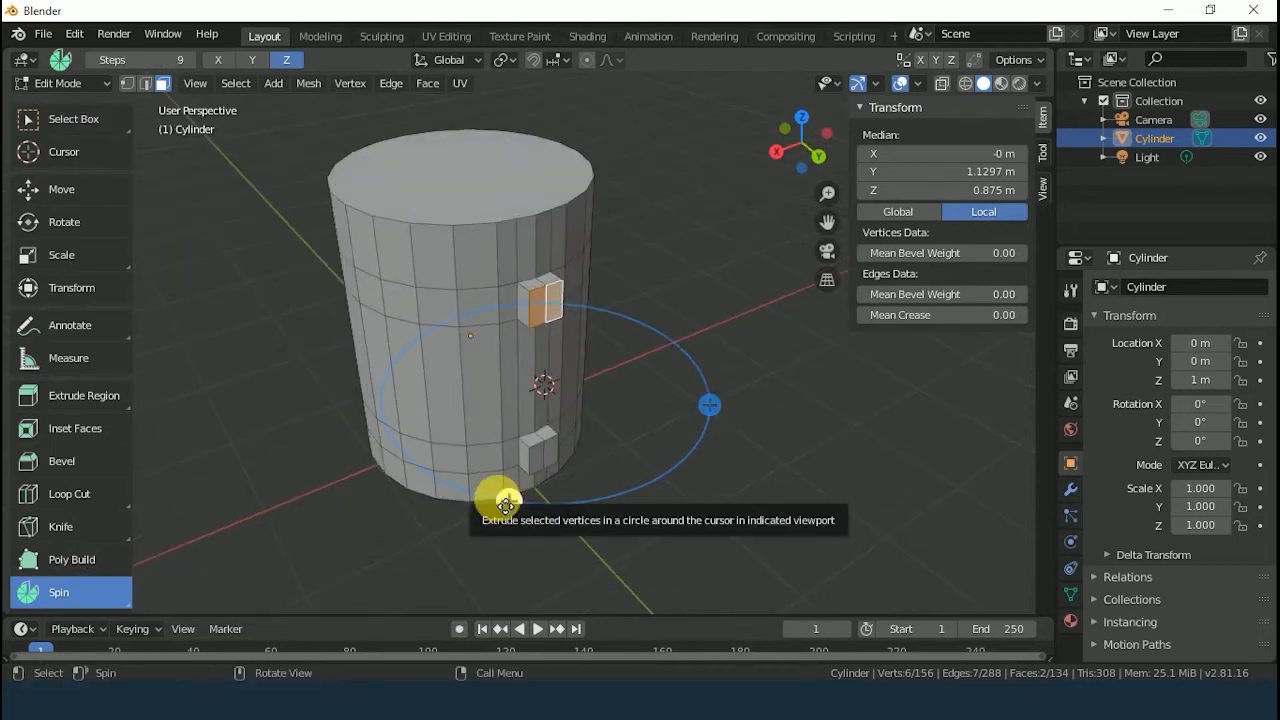
left_click(1071, 291)
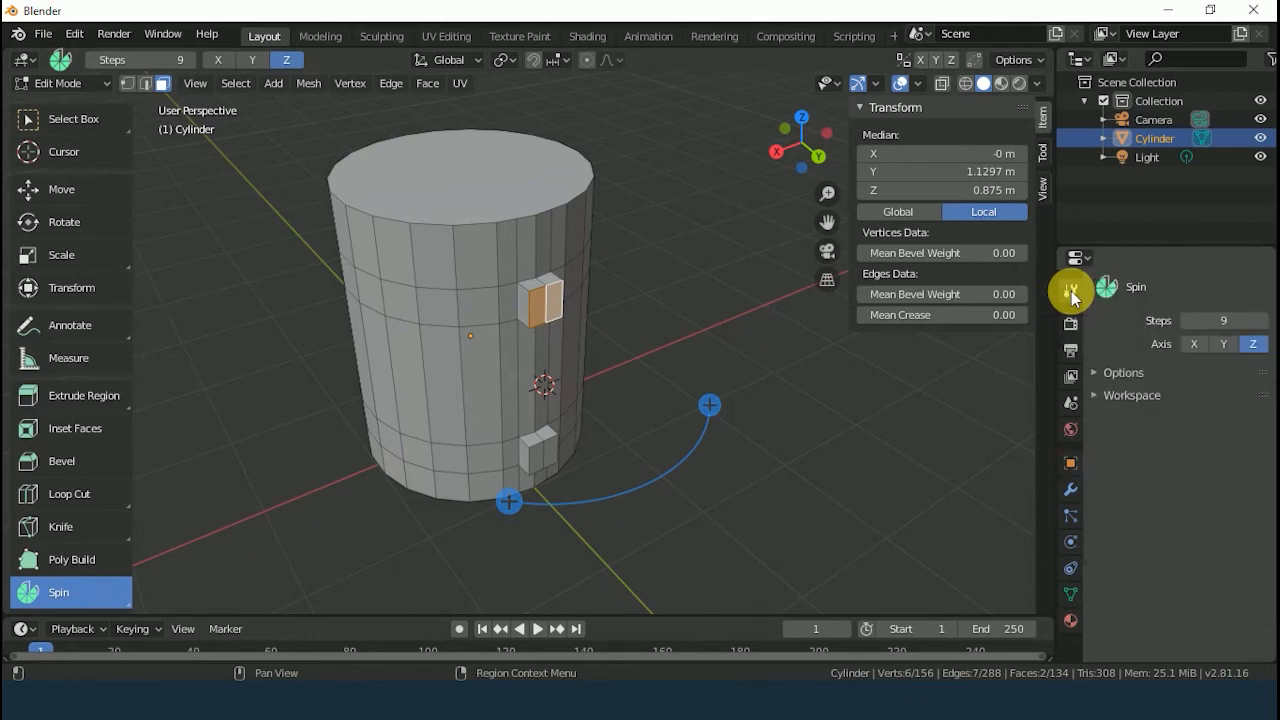
left_click(1195, 344)
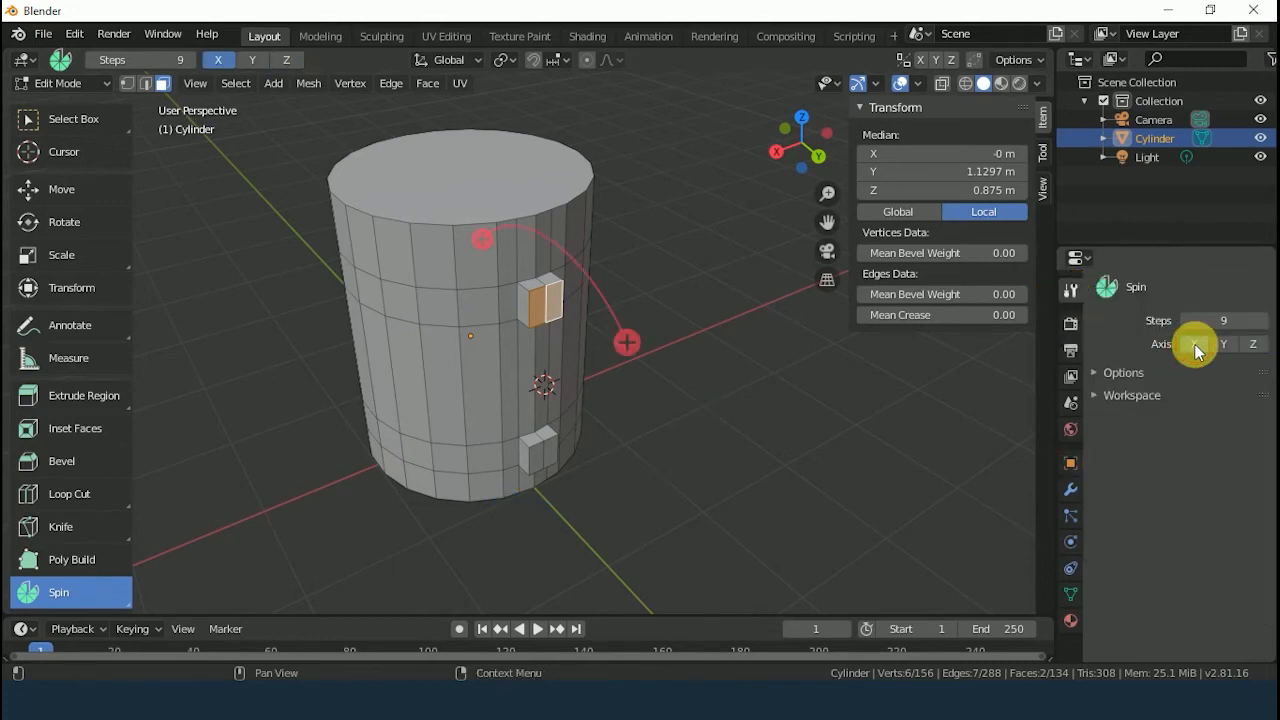
Step: Spin the upper block's two outer faces into an arc around X, set the angle to 160°, clear the selection and return to box selection
middle_click_drag(654, 463, 668, 354)
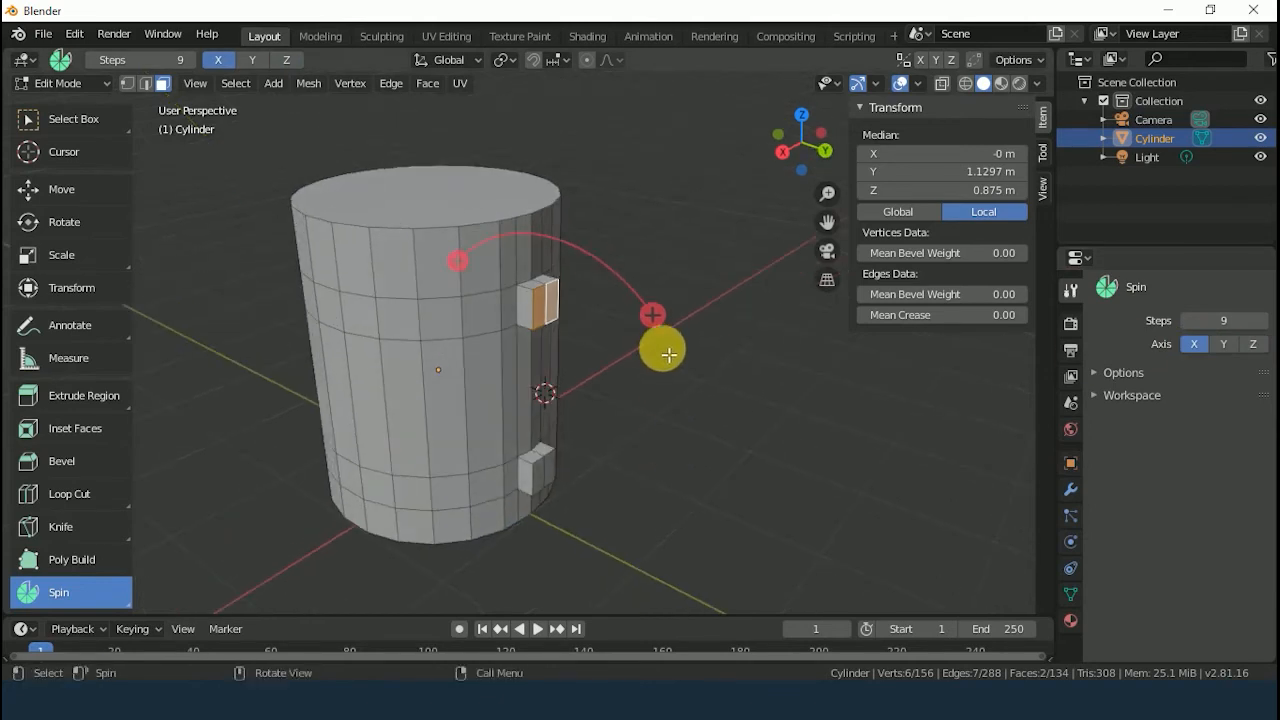
left_click_drag(651, 314, 470, 590)
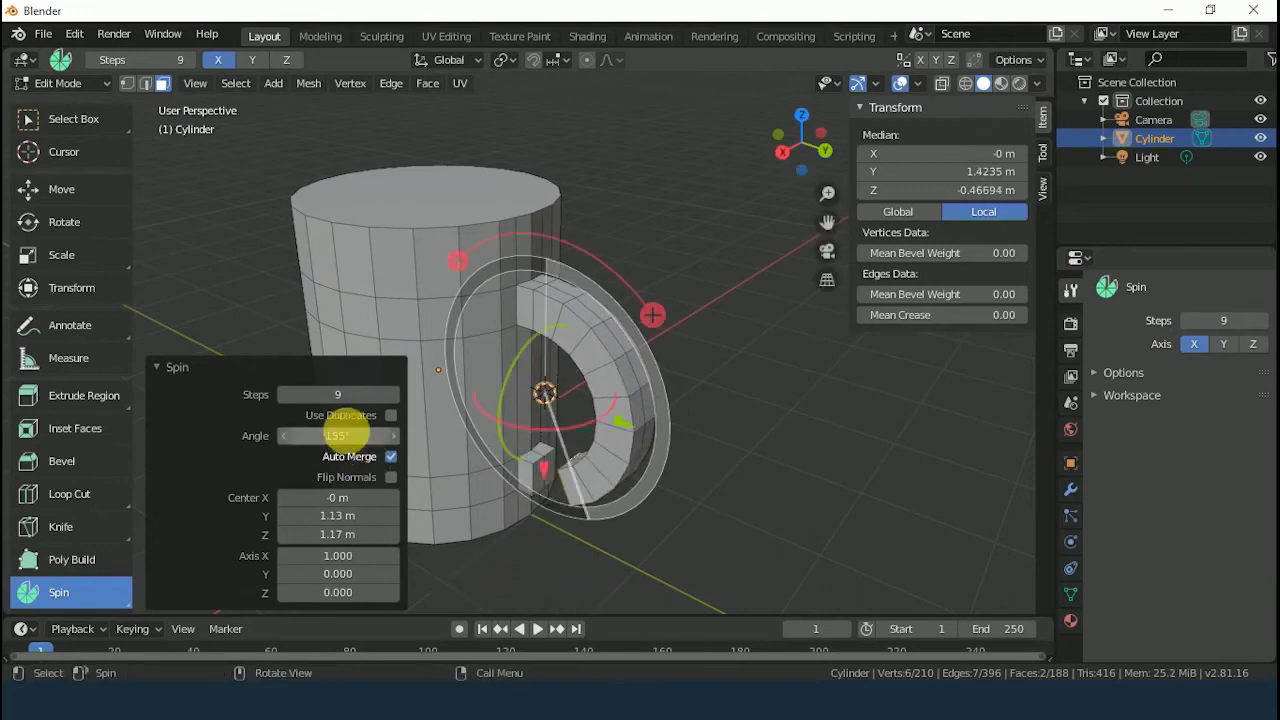
left_click(361, 437)
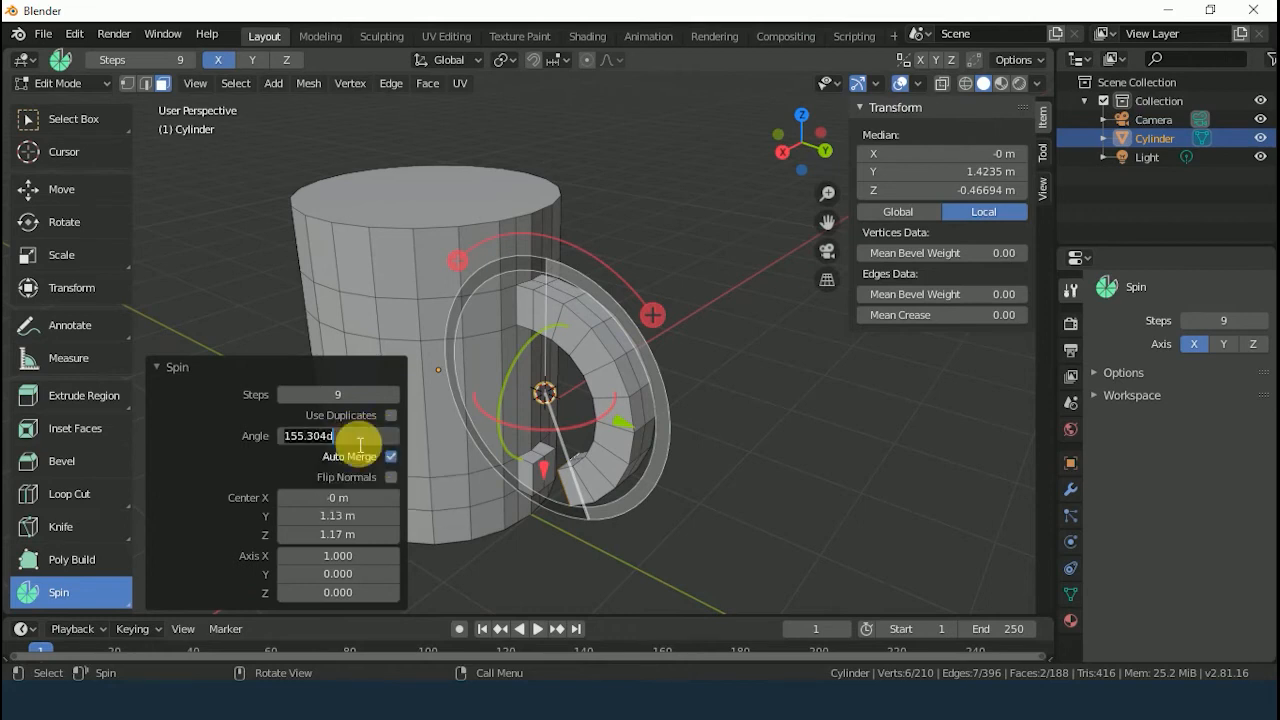
type("1")
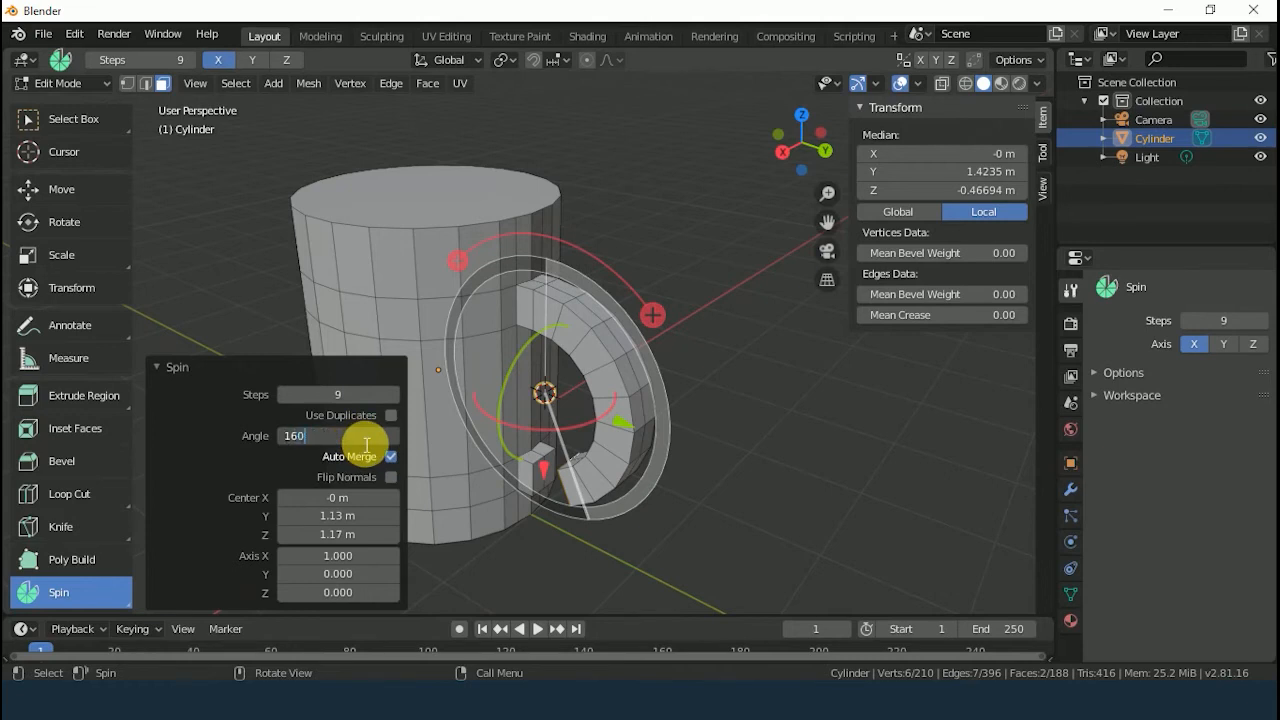
type("60")
key("Return")
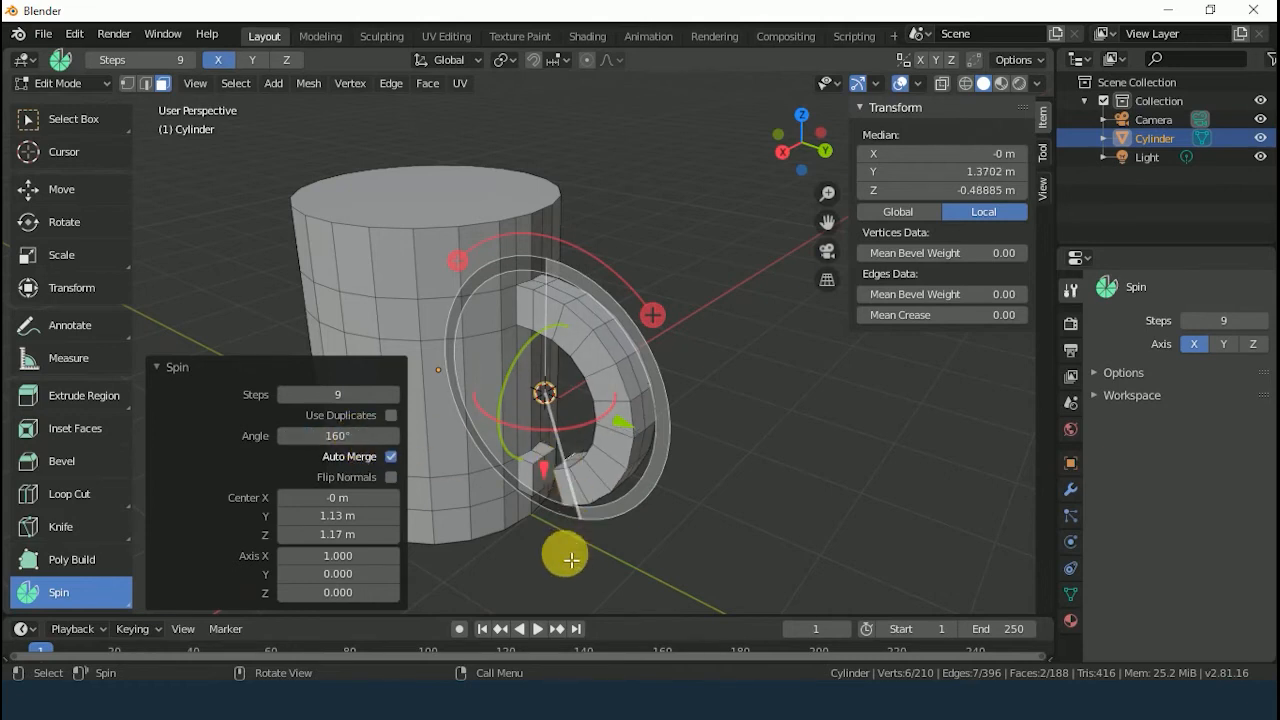
mouse_move(560, 551)
middle_mouse_down()
mouse_move(614, 480)
mouse_move(534, 509)
mouse_move(571, 551)
middle_mouse_up()
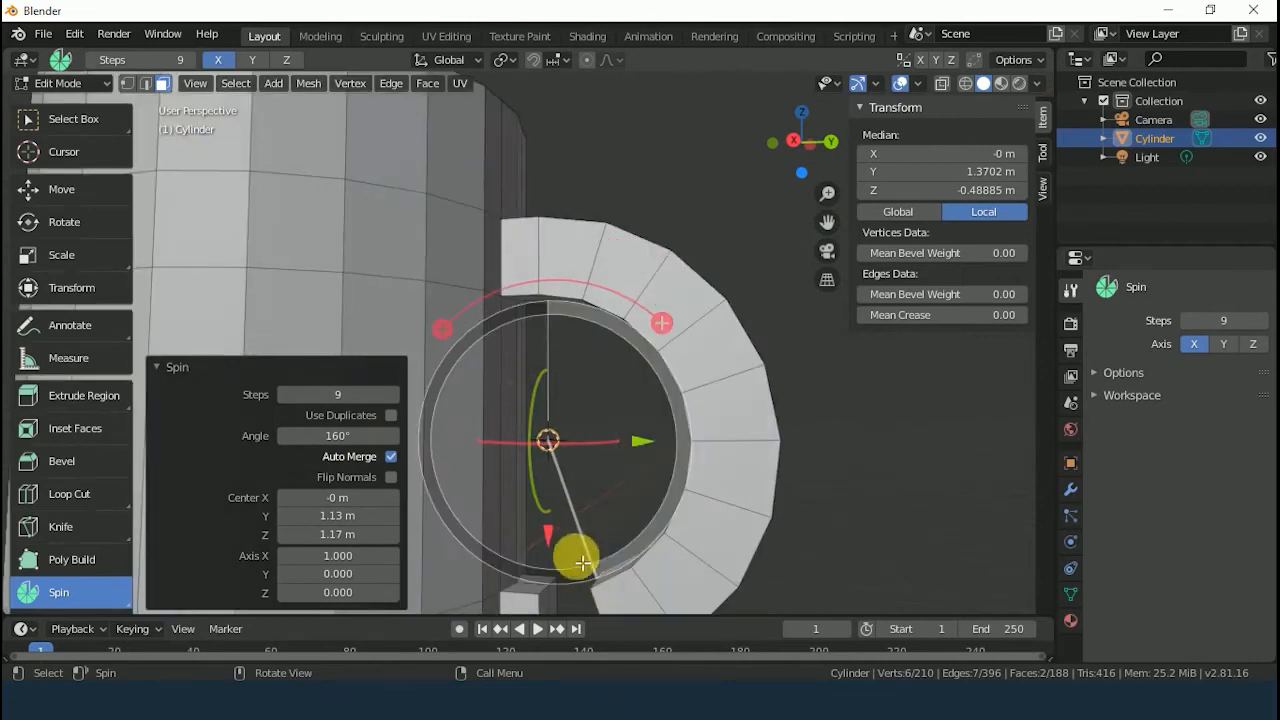
left_click_drag(828, 221, 856, 84)
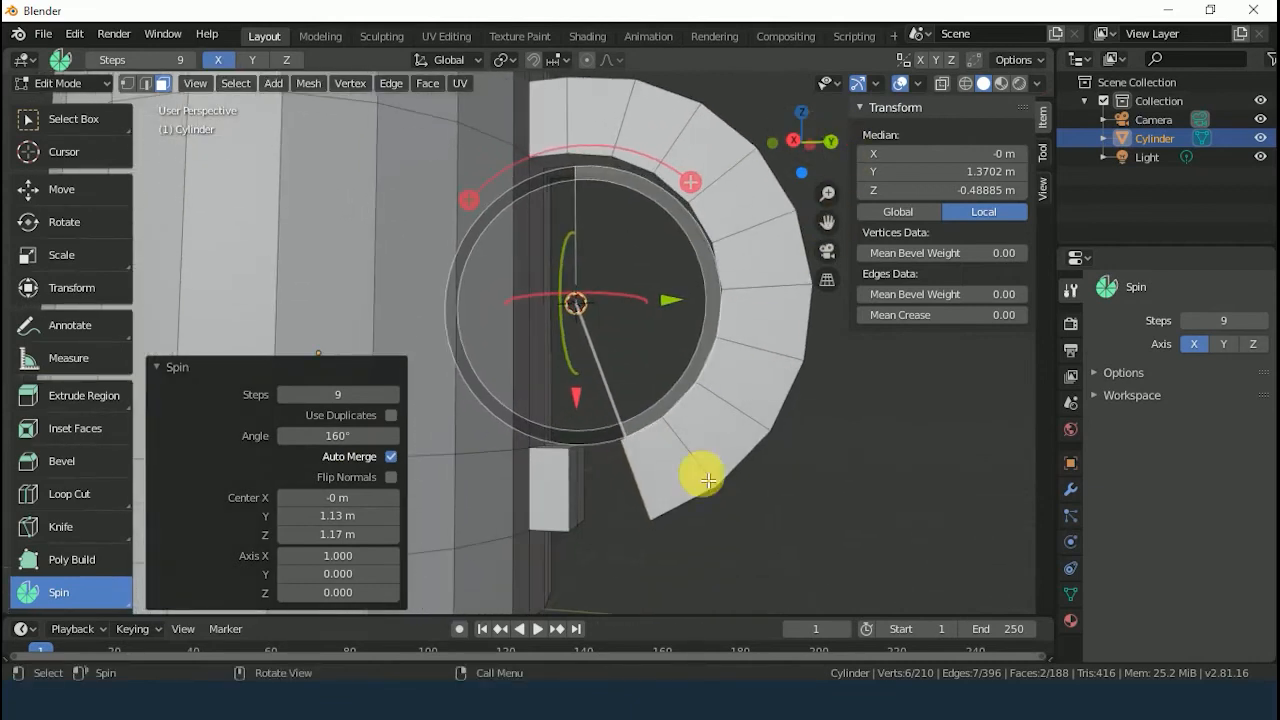
middle_click_drag(660, 555, 674, 514)
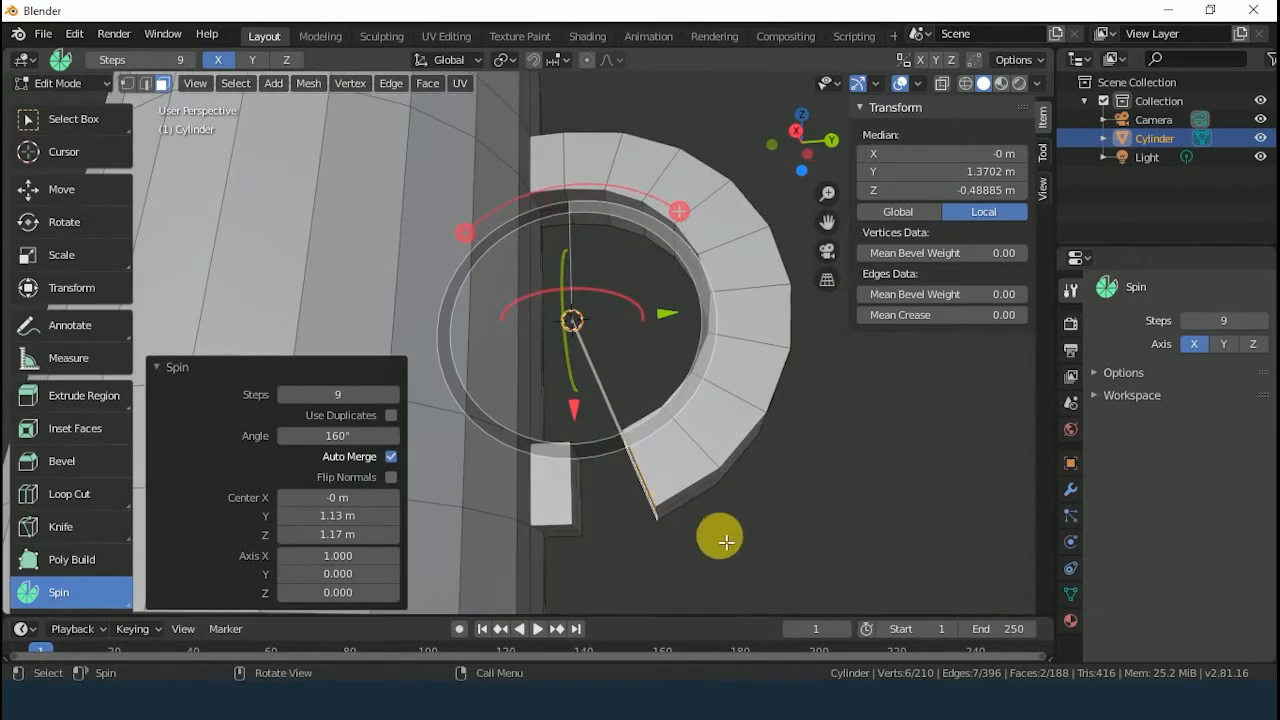
left_click(720, 534)
left_click(90, 119)
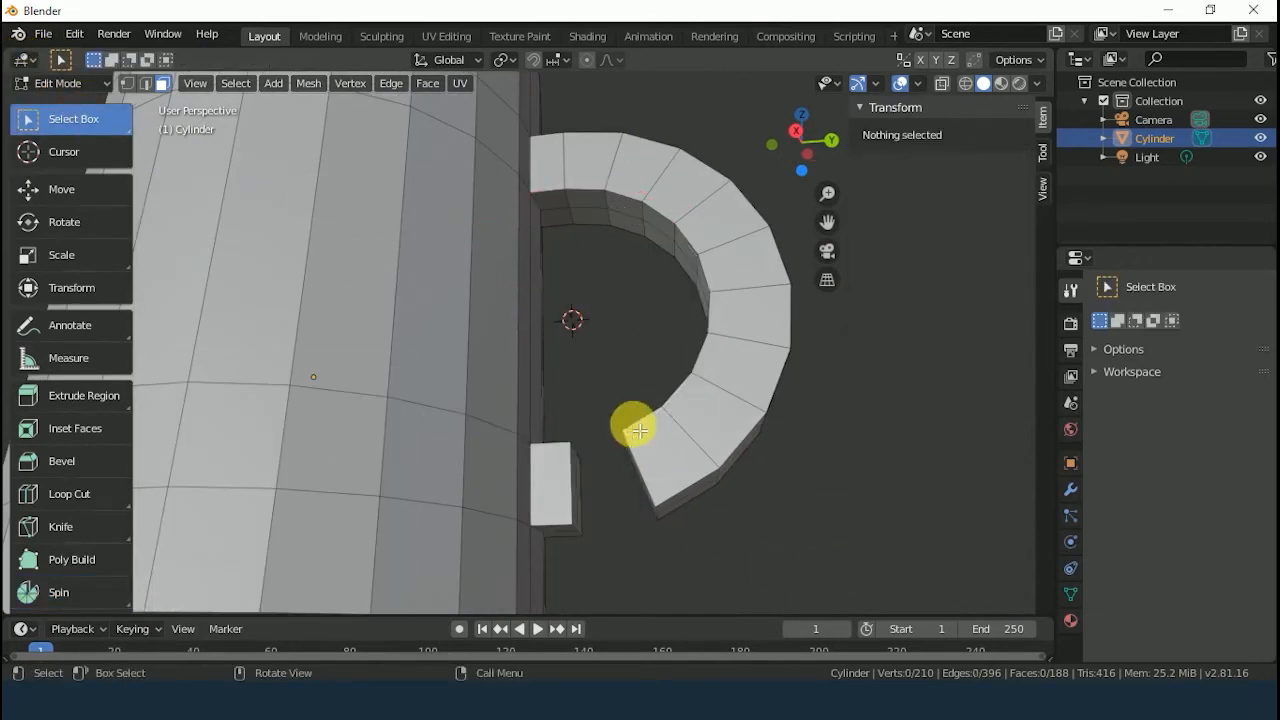
Step: Select the lower block's two outer faces together with the two end faces of the spun arc
middle_click_drag(712, 533, 649, 500)
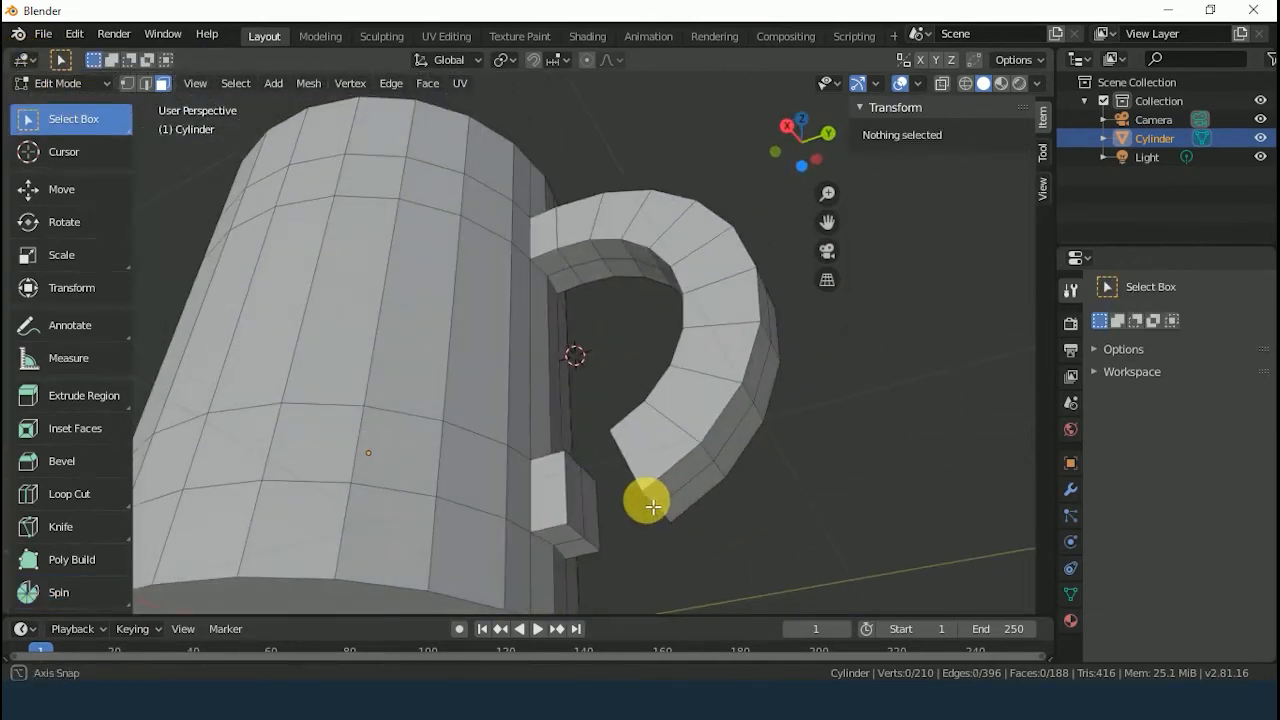
left_click(574, 500)
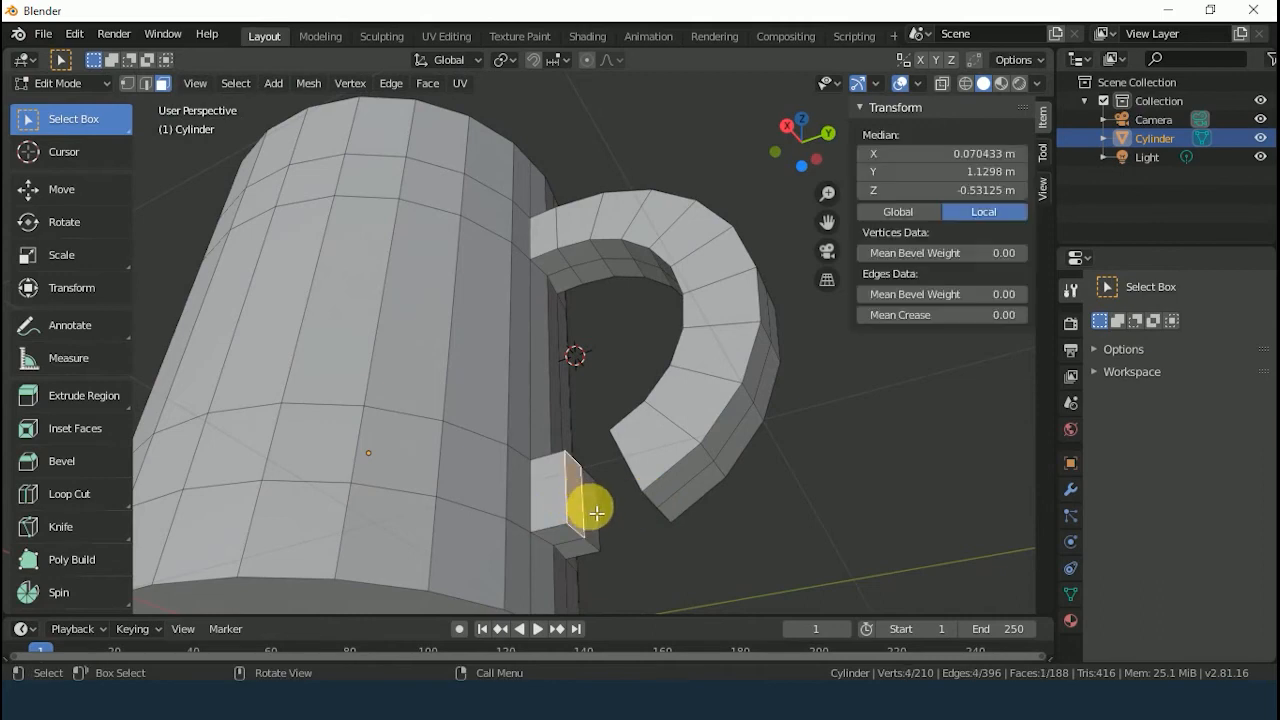
left_click(596, 513, "shift")
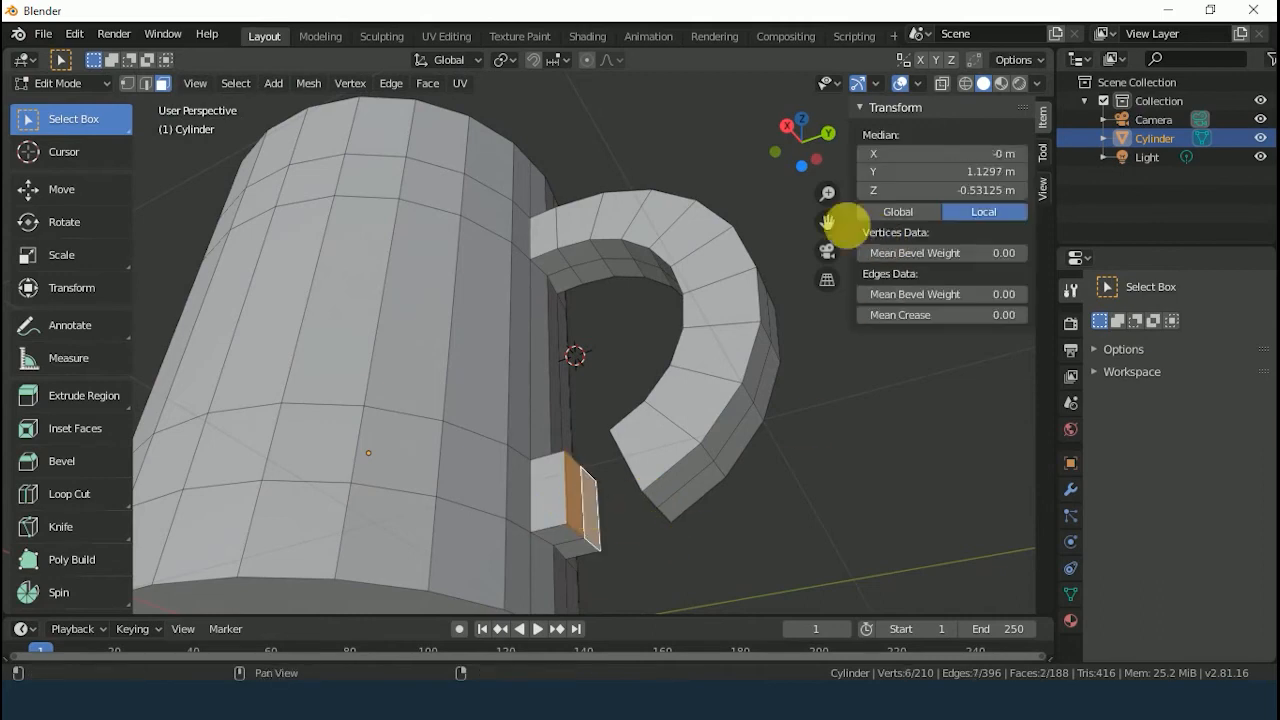
left_click_drag(794, 143, 831, 140)
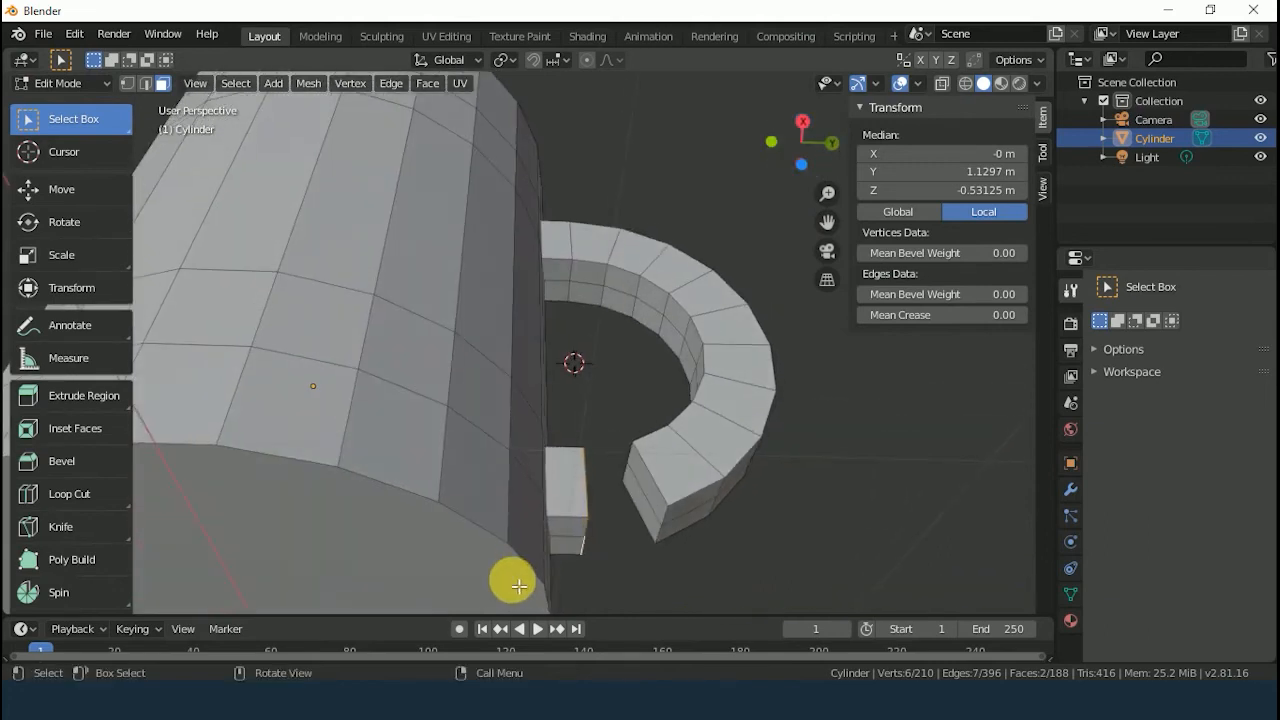
left_click(648, 505, "shift")
left_click(653, 494, "shift")
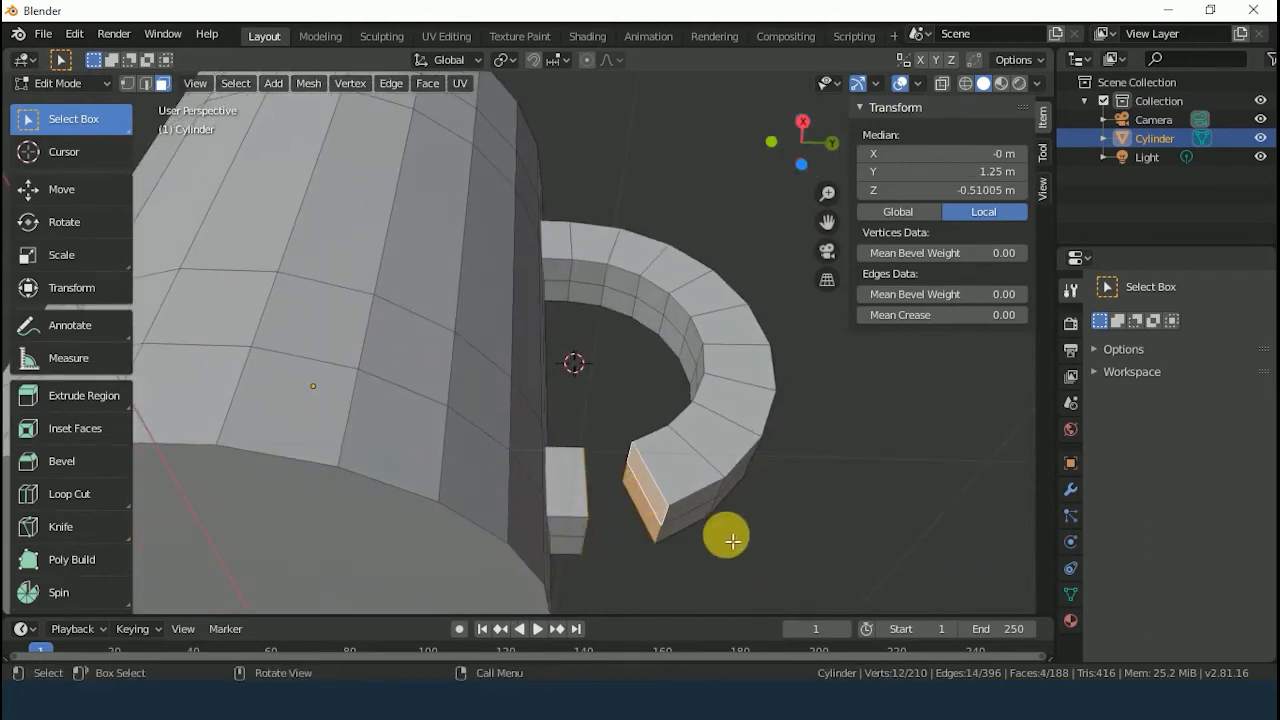
Step: Close the handle gap with Bridge Edge Loops, setting the number of cuts to 1
middle_click_drag(729, 534, 671, 563)
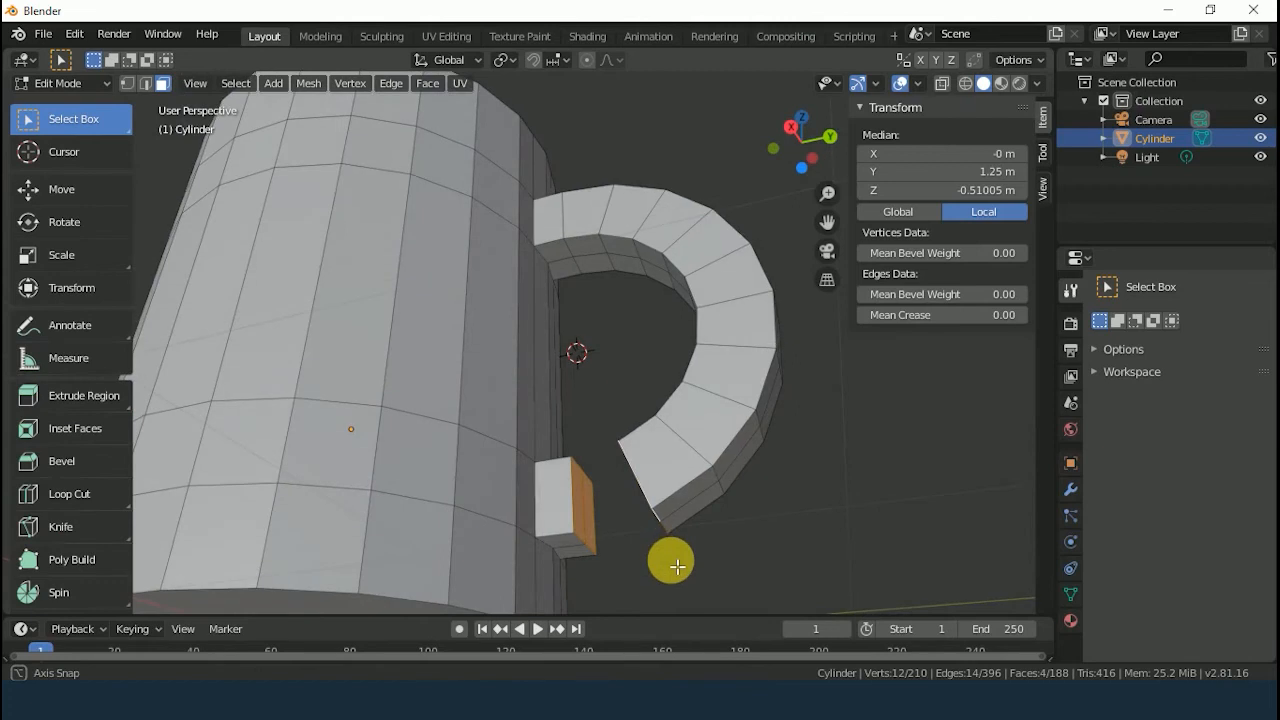
left_click(388, 80)
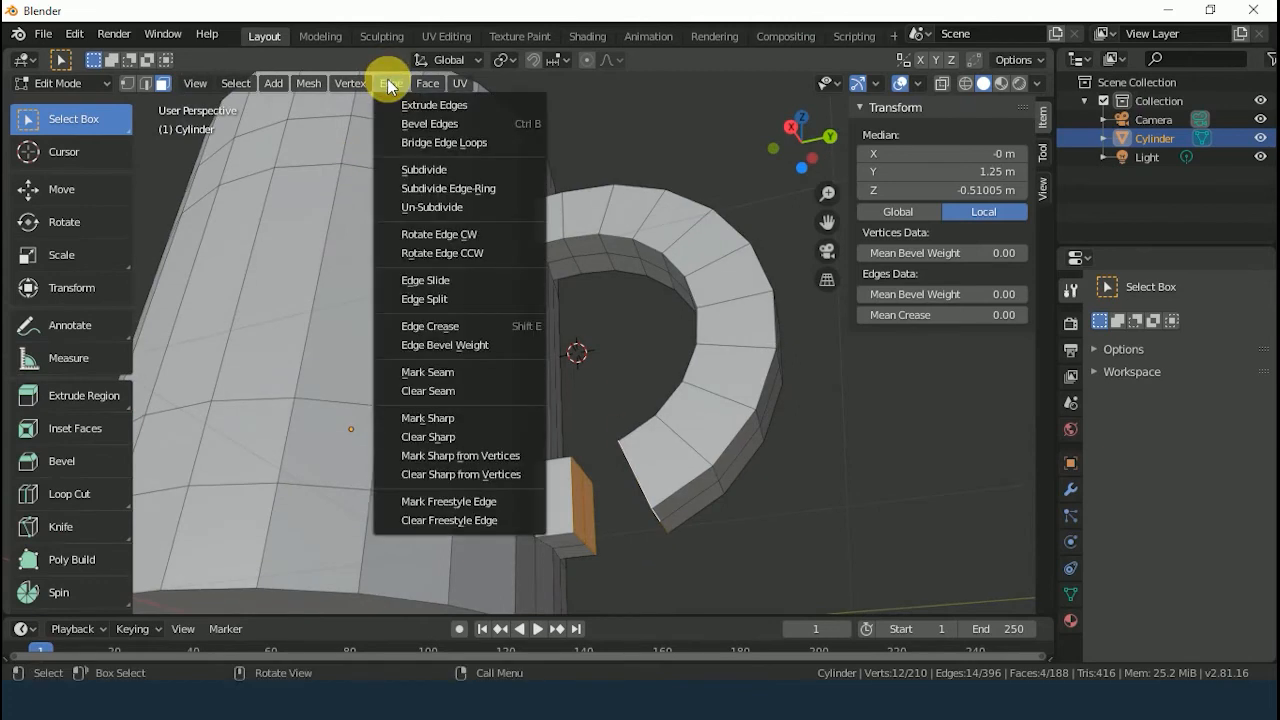
left_click(423, 144)
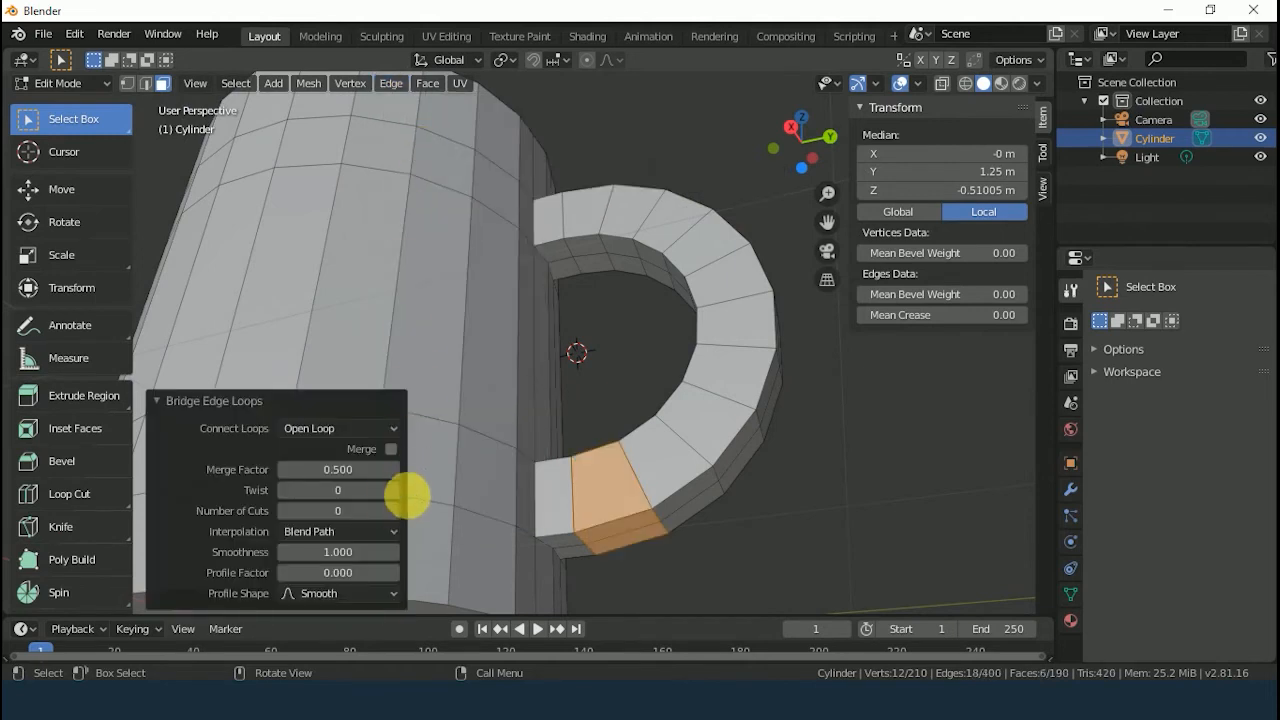
left_click_drag(393, 488, 371, 491)
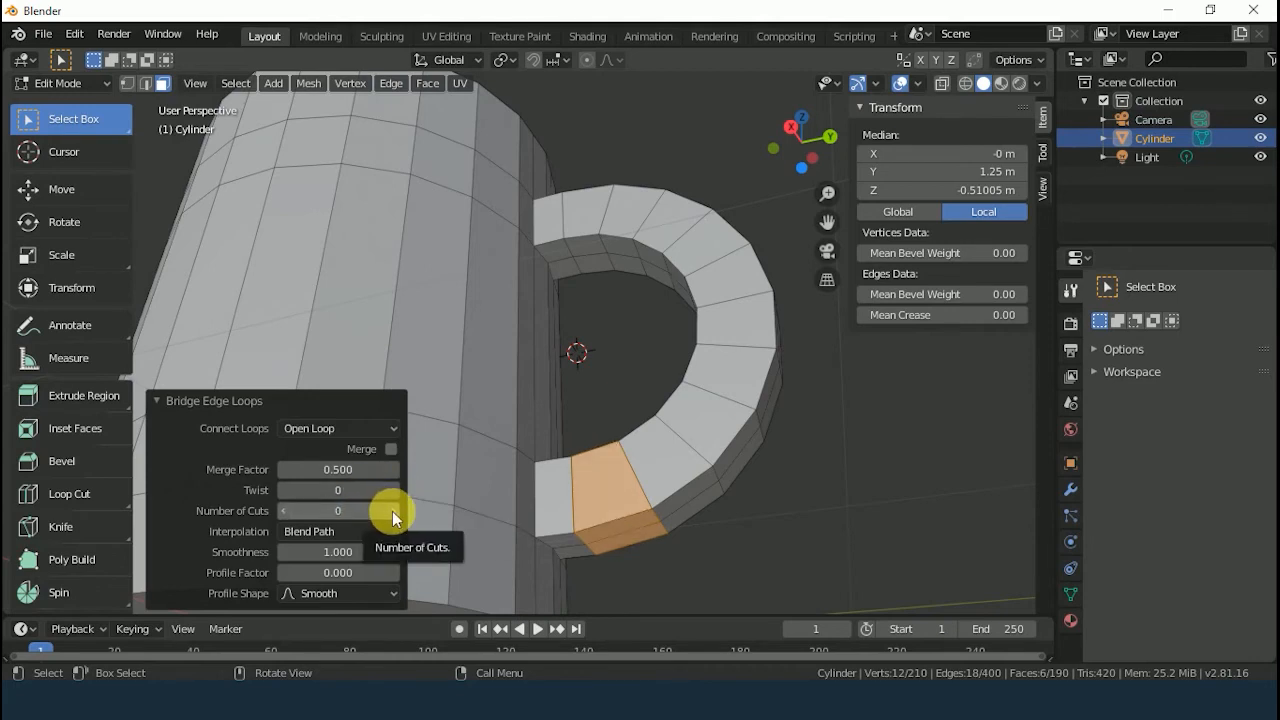
left_click(392, 511)
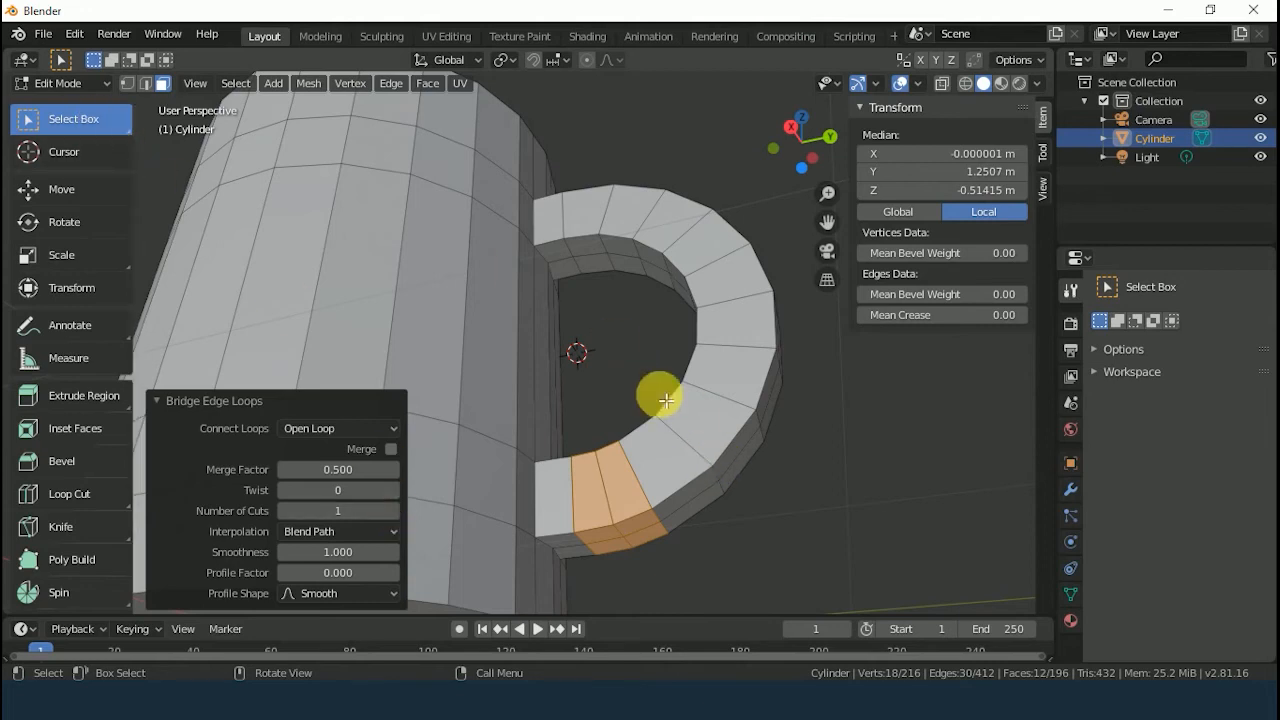
Step: Inset the mug's top face with a thickness of 0.15 m
scroll(666, 400, "down", 5)
middle_click_drag(660, 349, 660, 514)
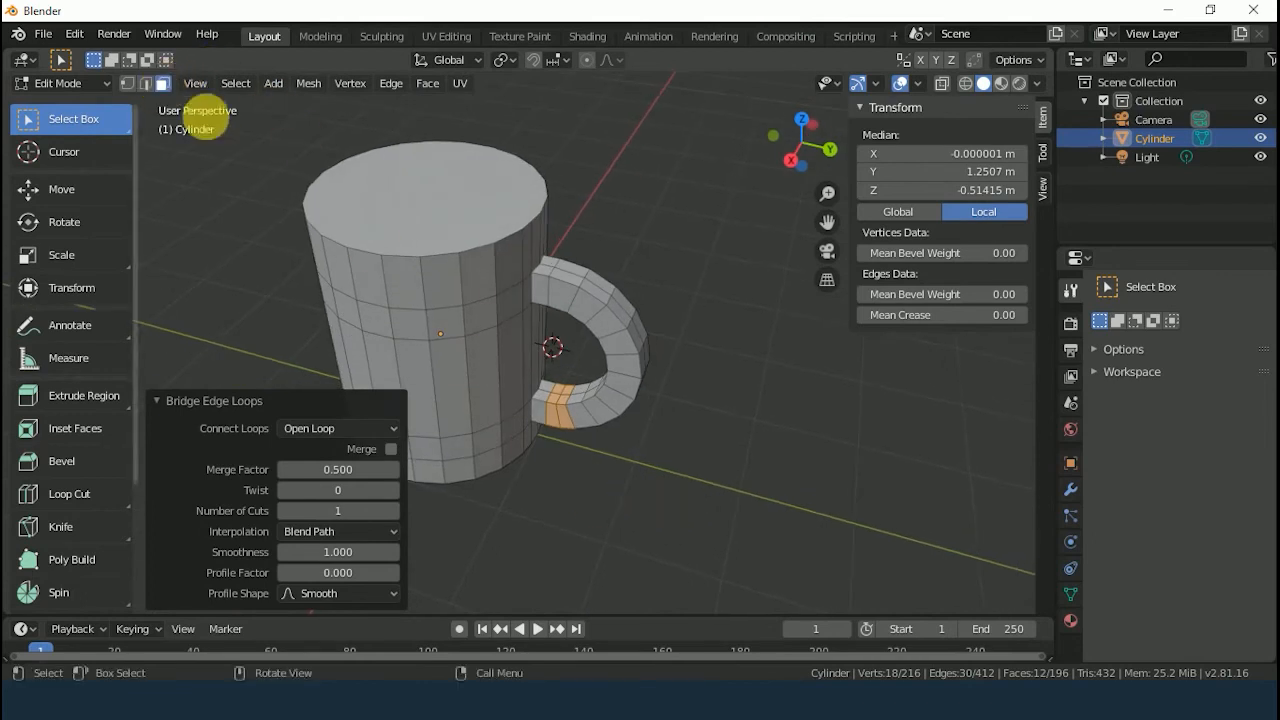
left_click(423, 200)
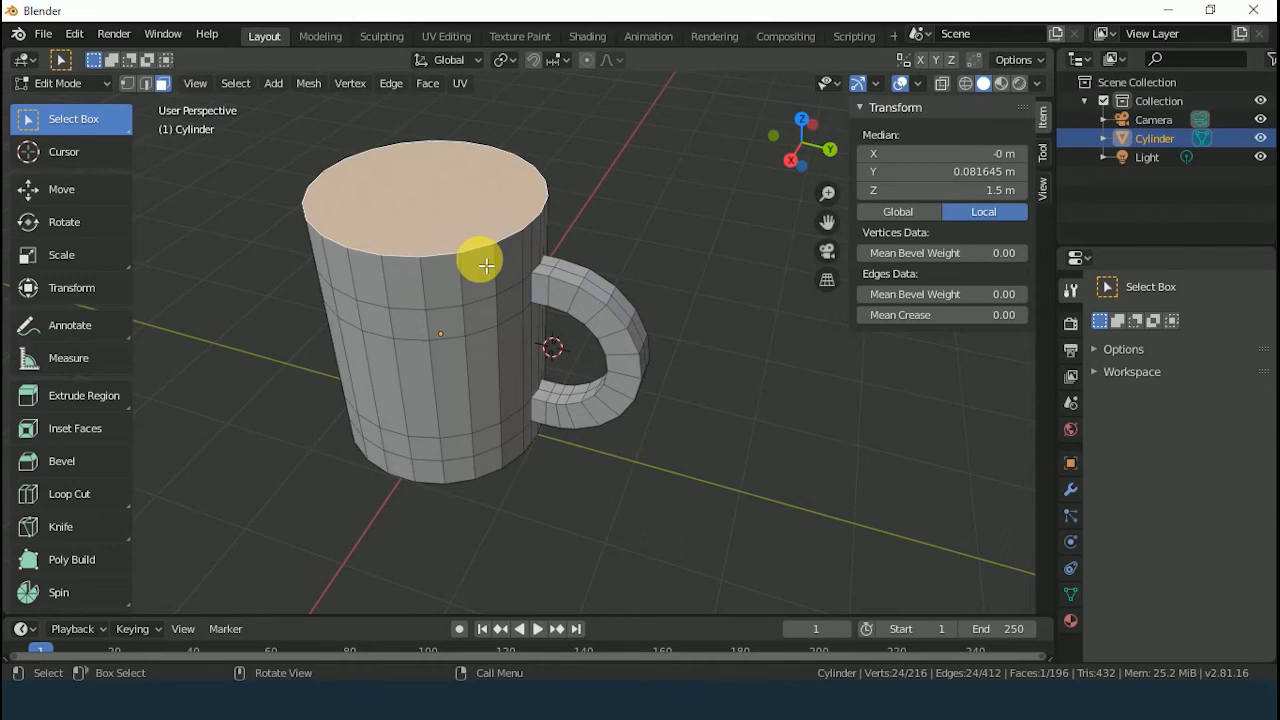
left_click(103, 426)
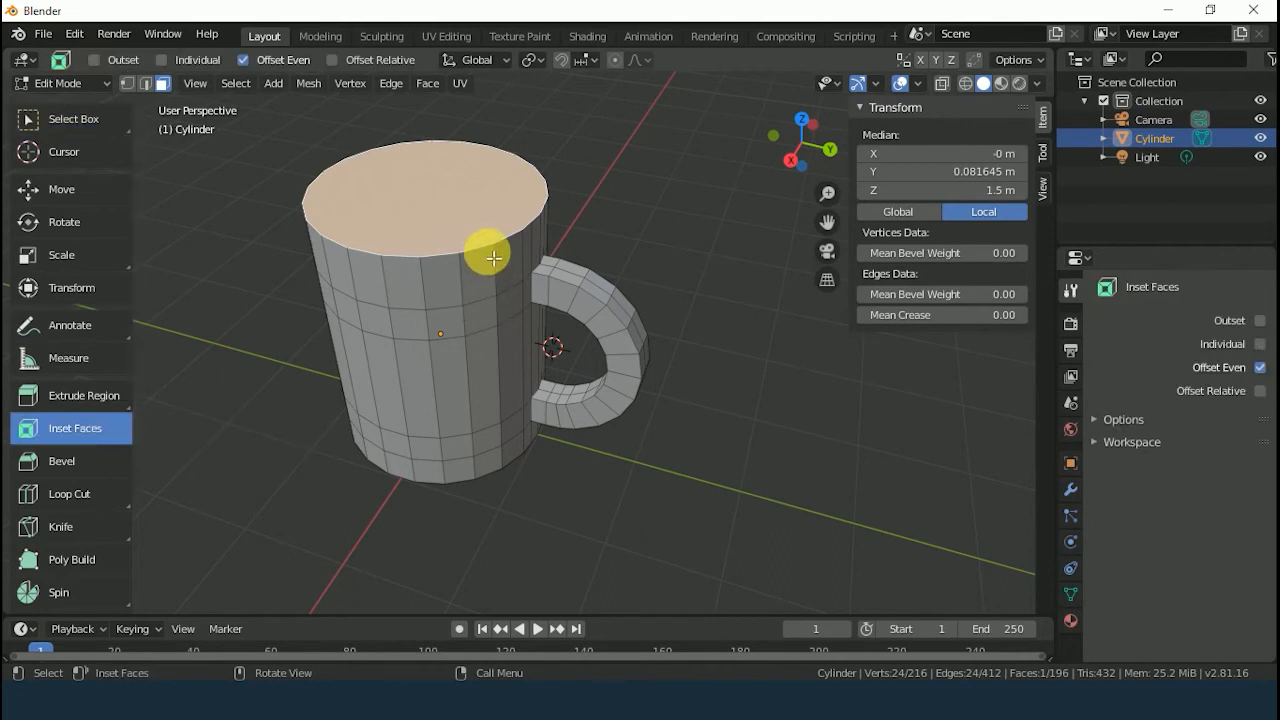
left_click_drag(489, 254, 473, 231)
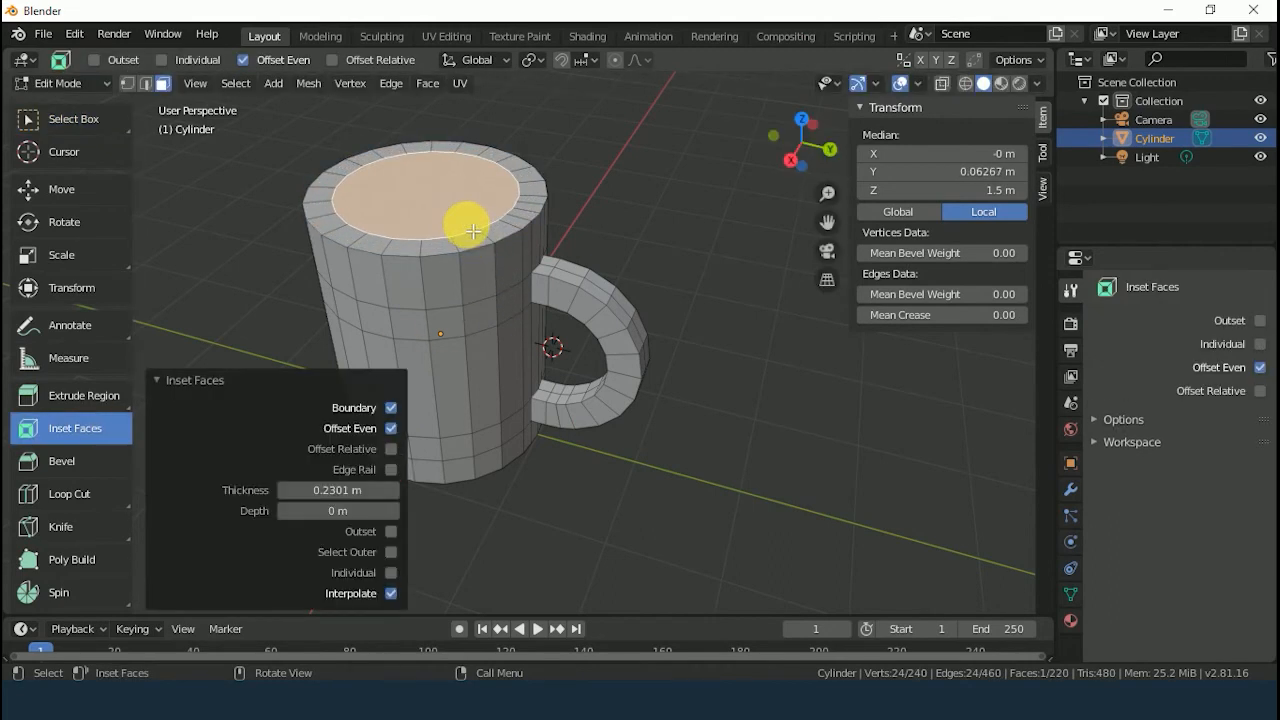
left_click(336, 490)
left_click(331, 490)
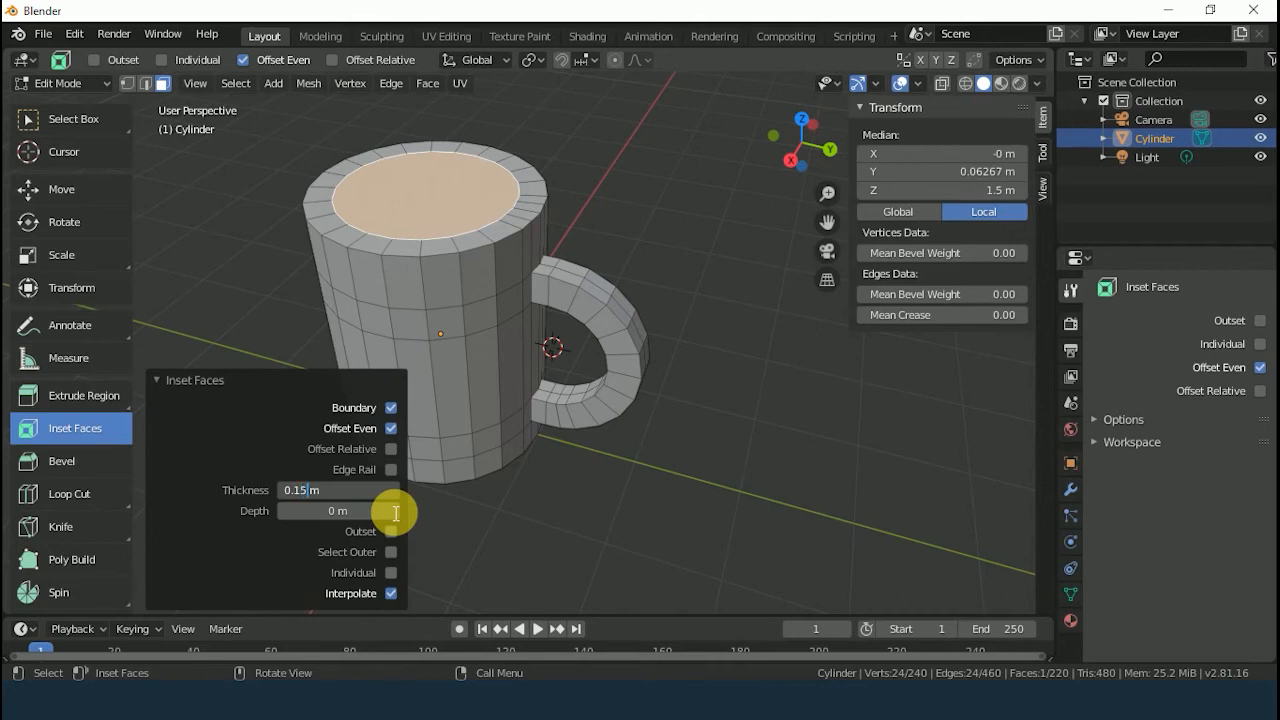
key("Return")
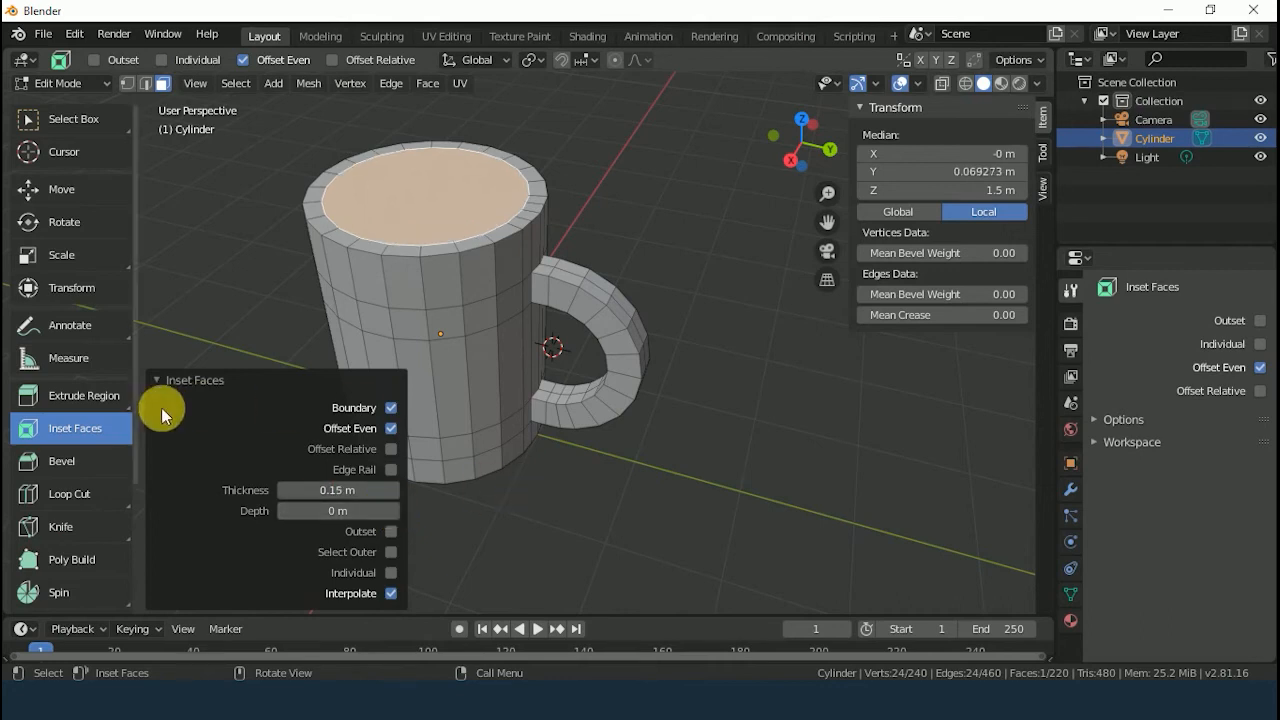
Step: Turn on X-ray and extrude the inset top face about 2 m down into the mug
left_click(97, 395)
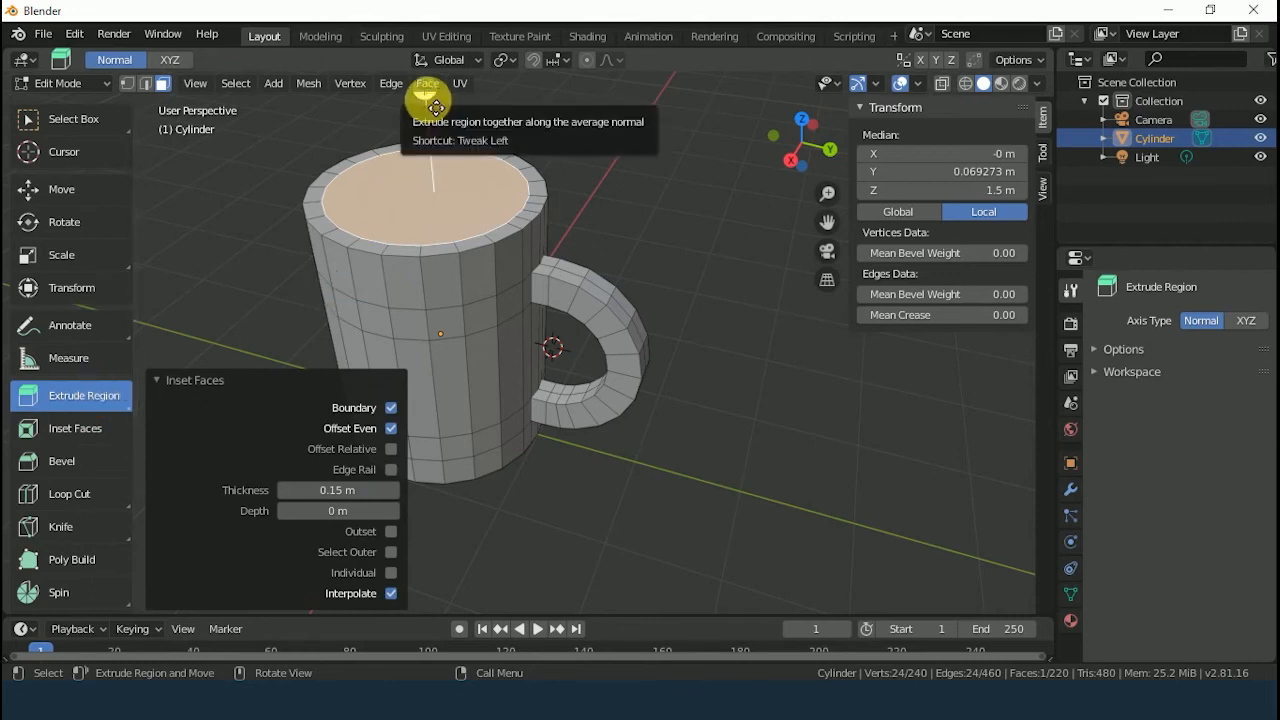
left_click_drag(427, 98, 437, 158)
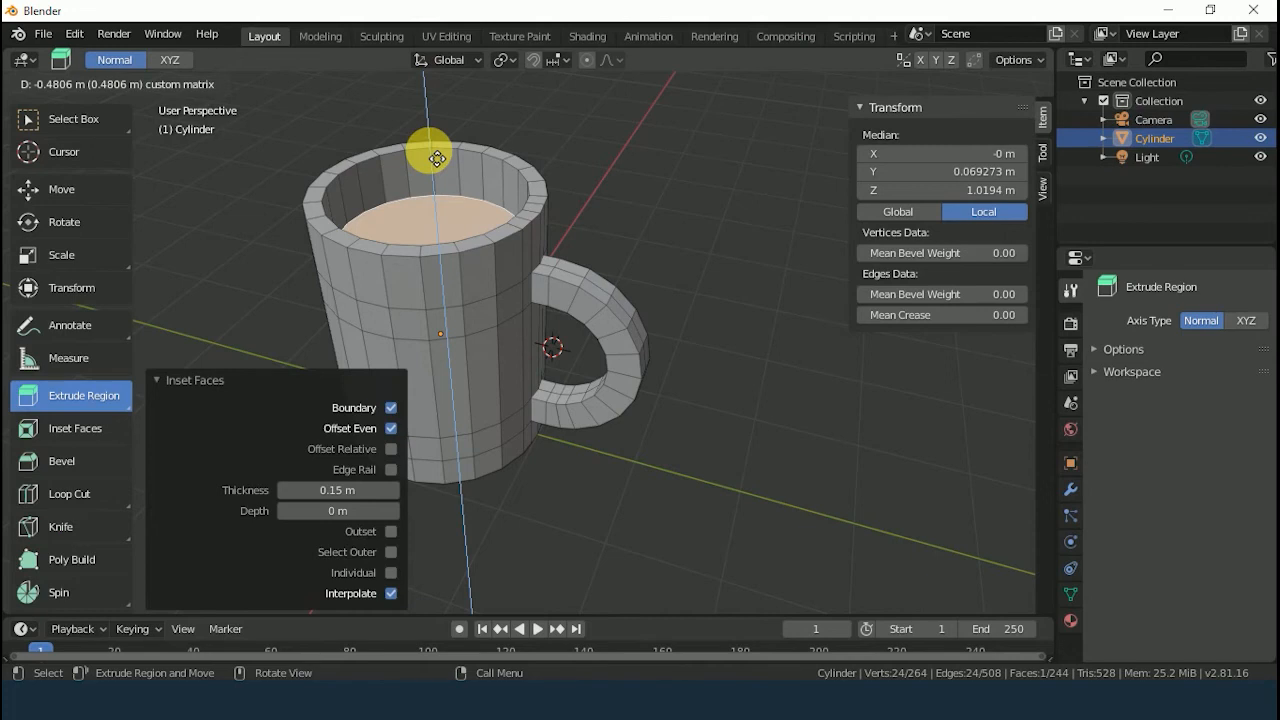
right_click(432, 155)
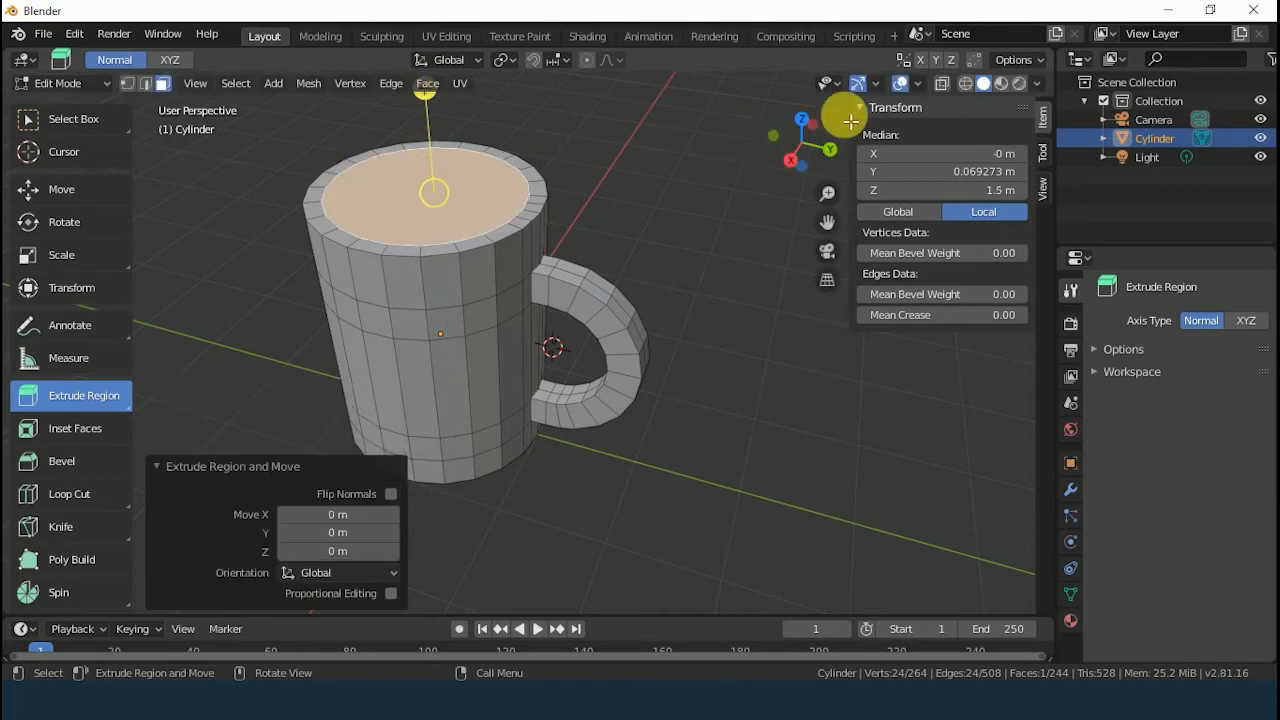
left_click(942, 82)
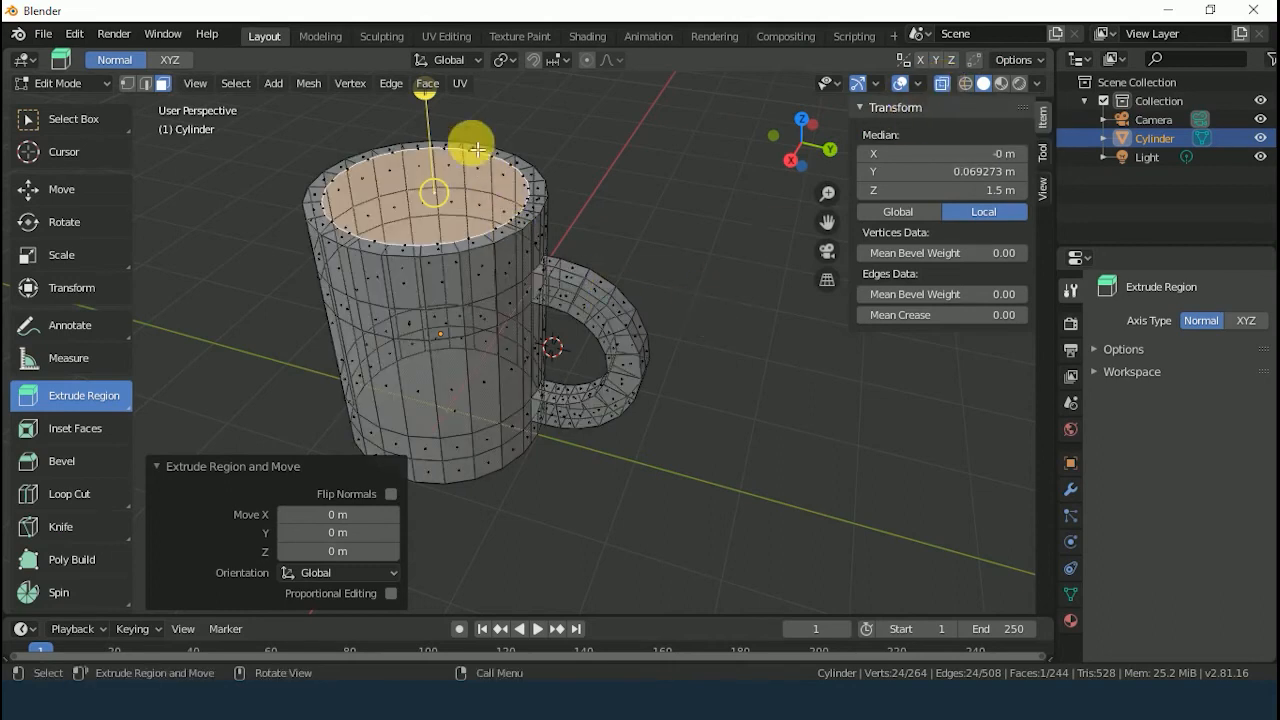
left_click_drag(425, 90, 449, 283)
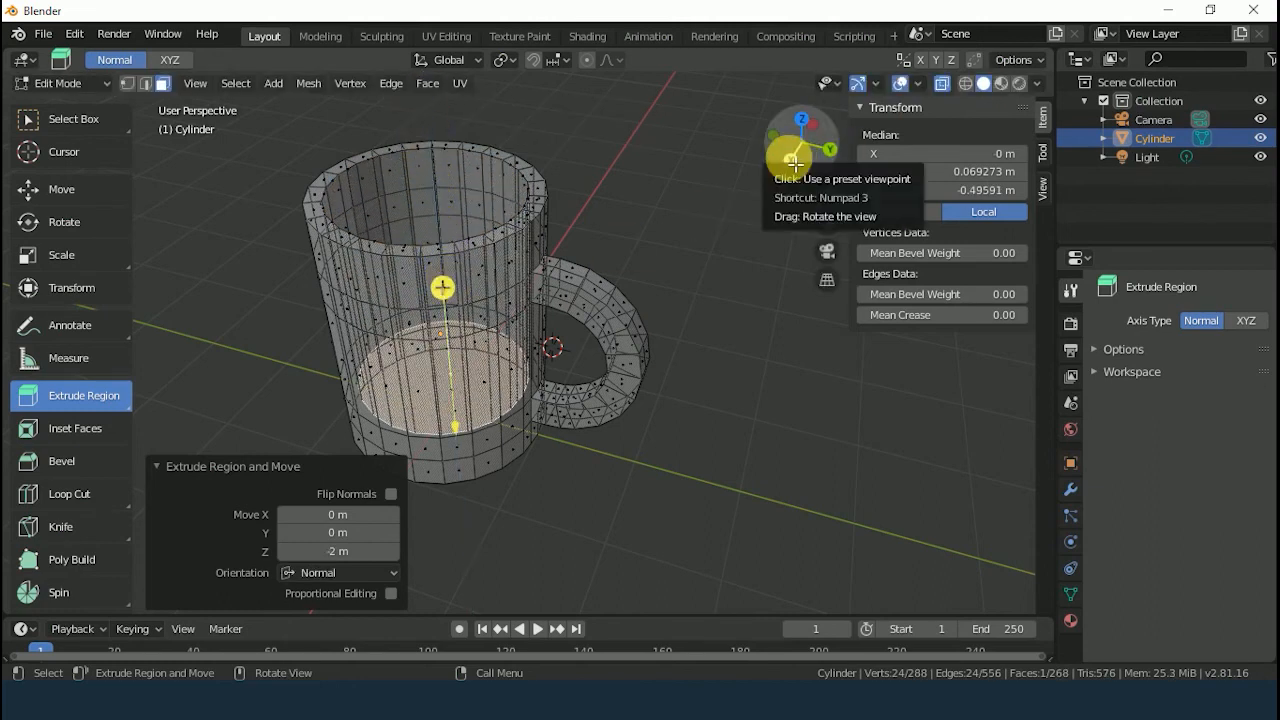
Step: Set the extrusion's Z movement to -2.25 m in the right orthographic view and return to box selection
left_click(793, 162)
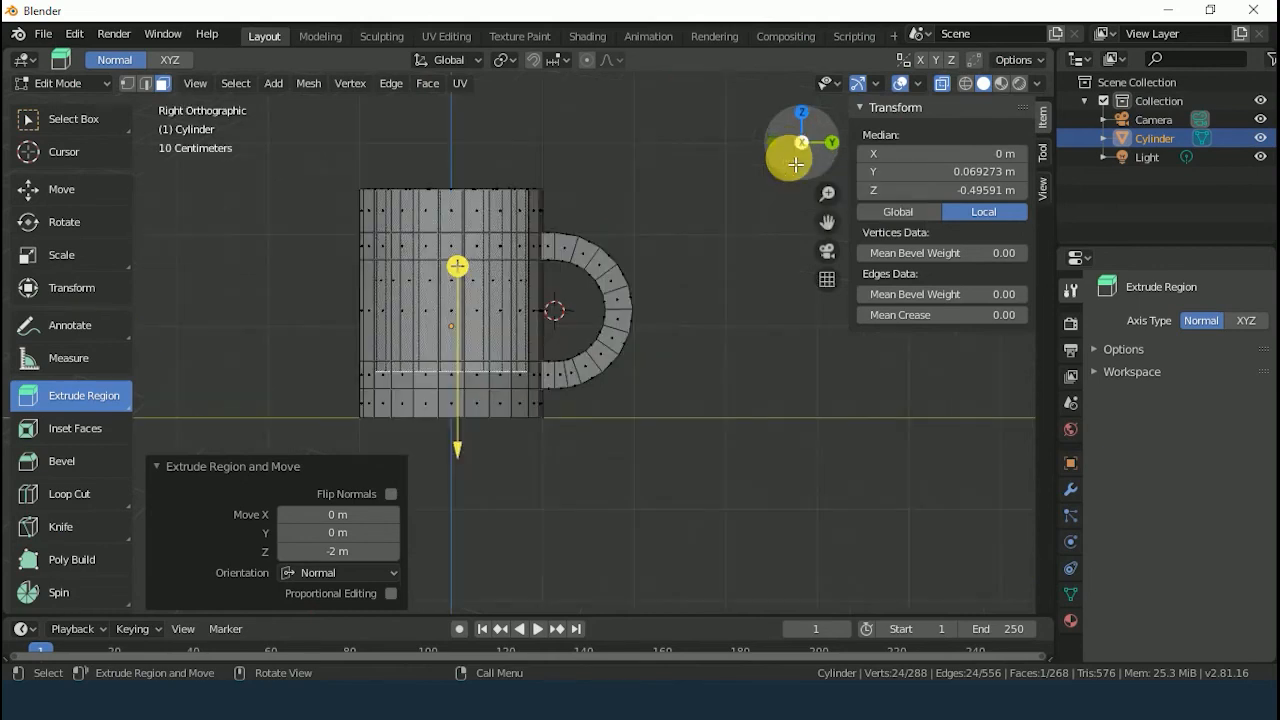
left_click_drag(340, 553, 313, 553)
left_click(335, 552)
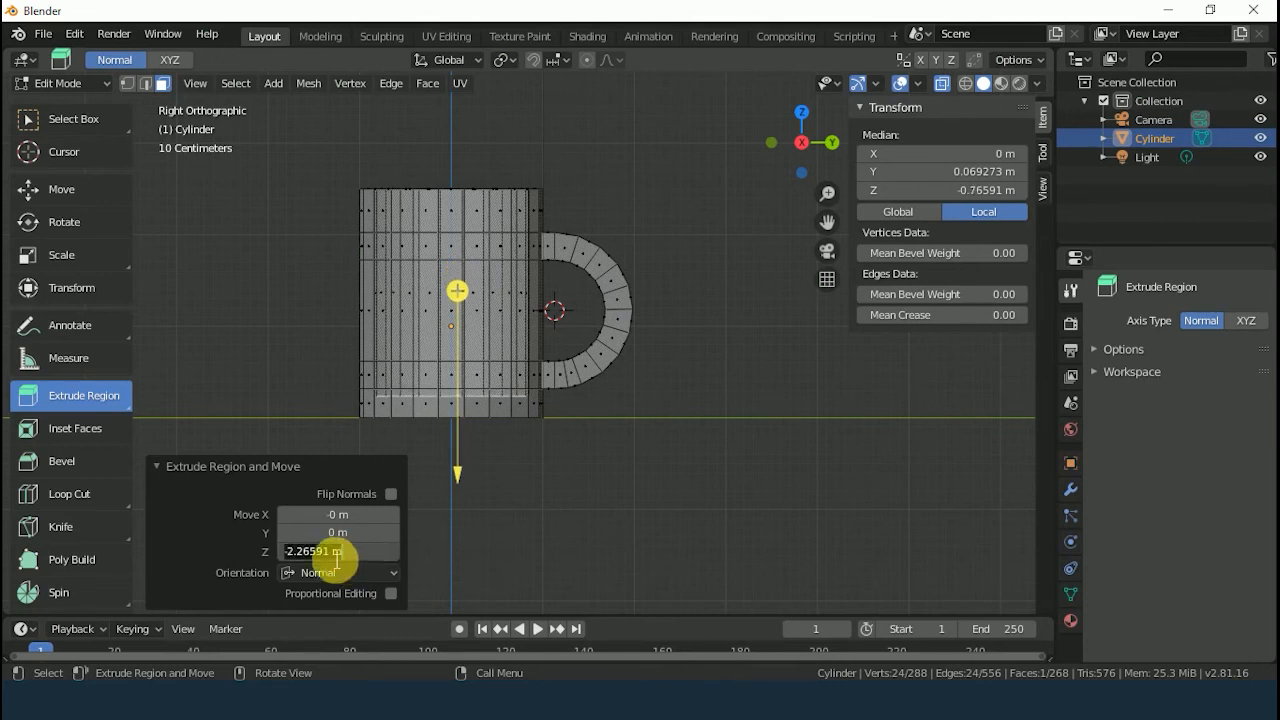
left_click(298, 552)
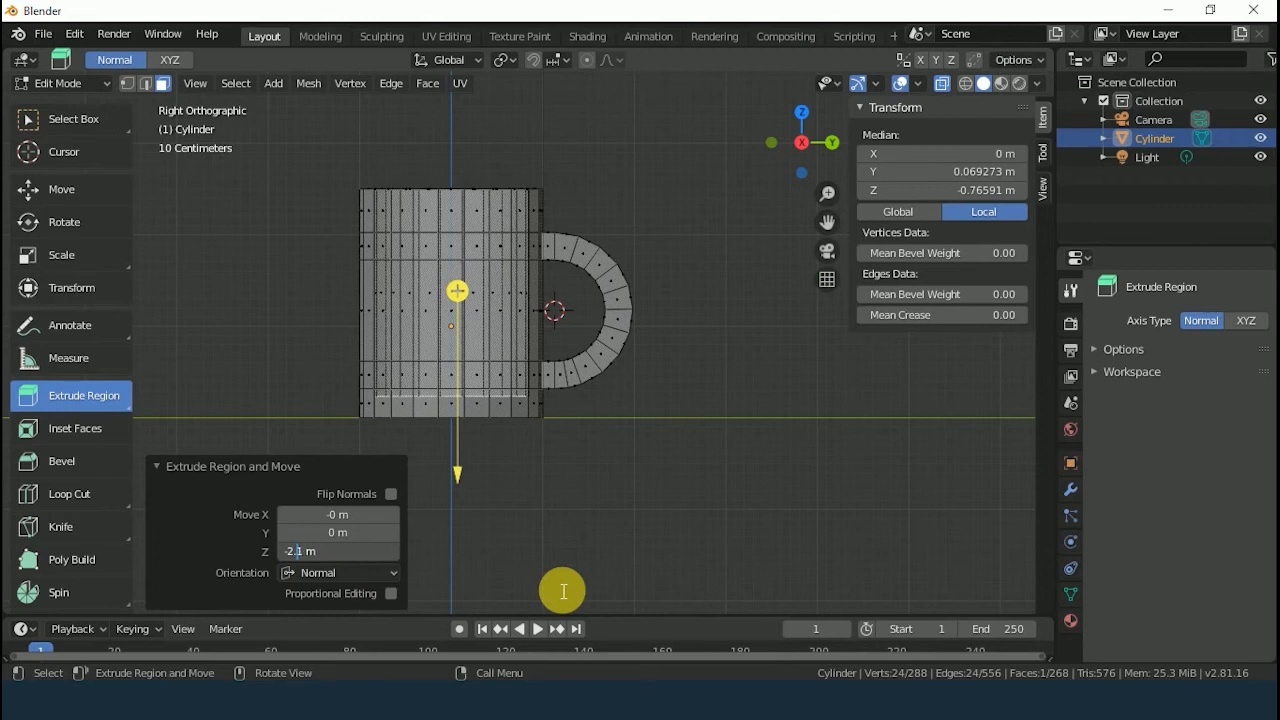
key("Return")
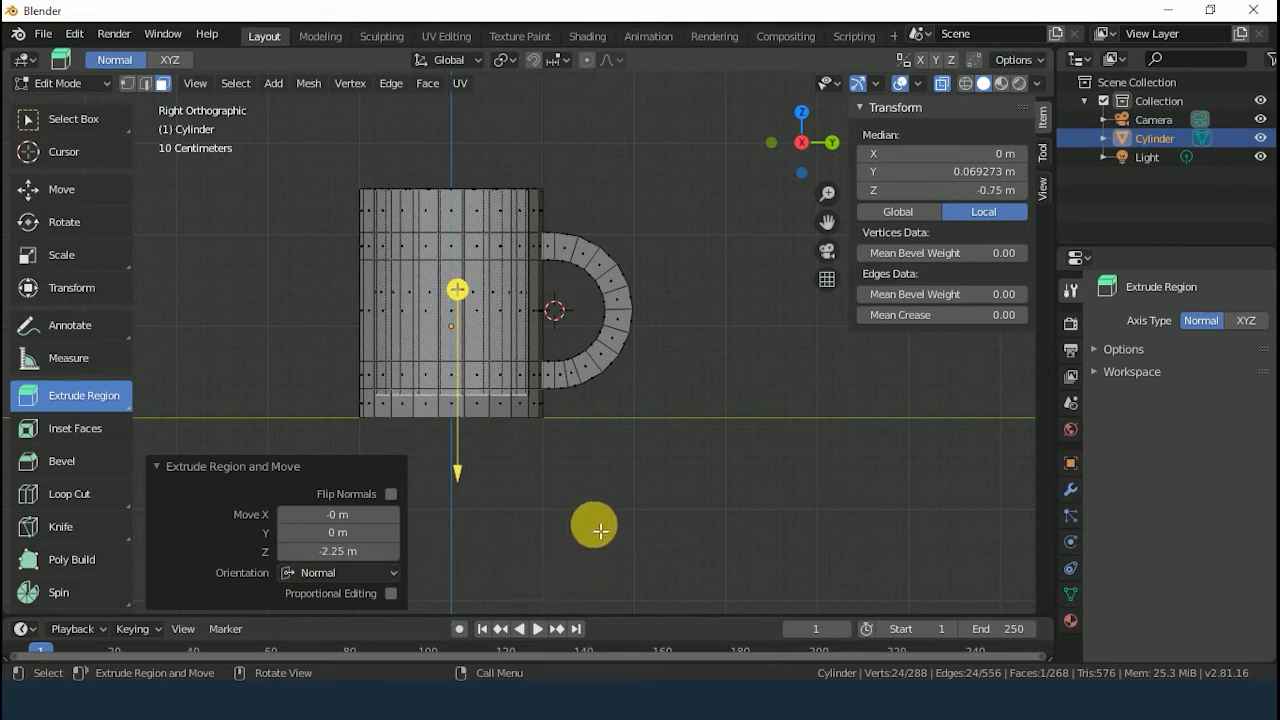
left_click(90, 119)
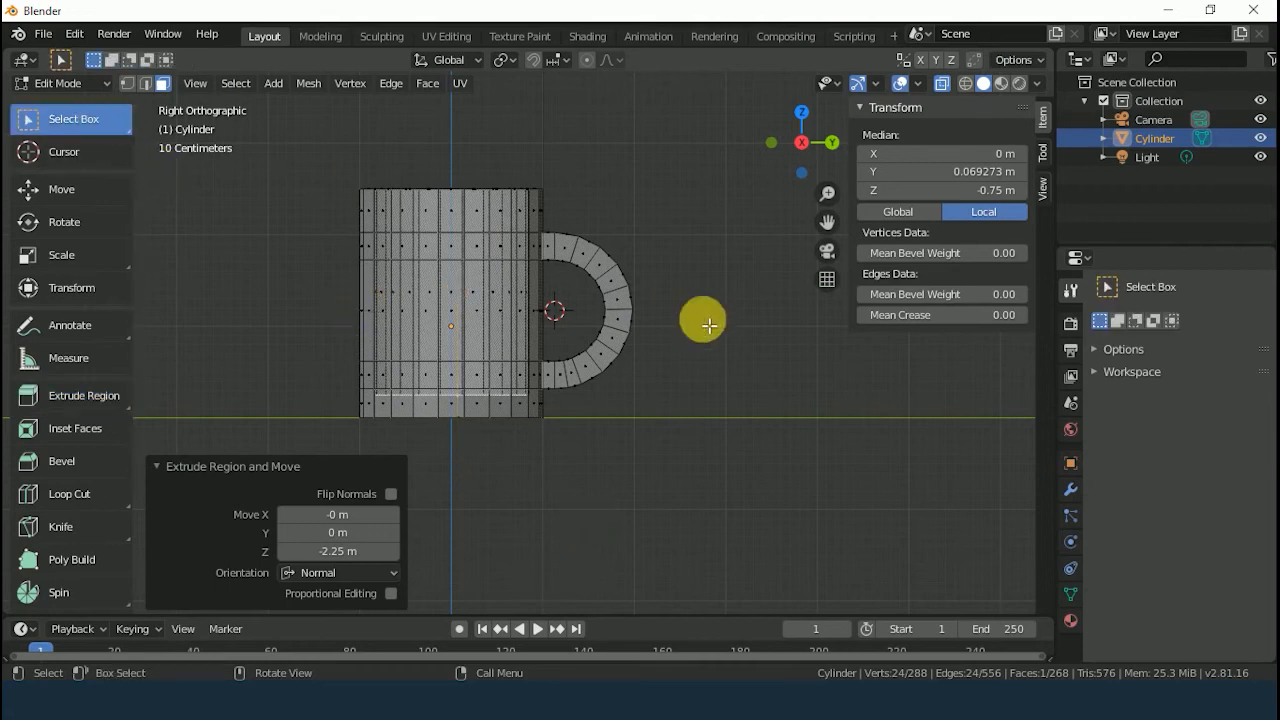
Step: Turn off X-ray and return the mug from Edit Mode to Object Mode
mouse_move(779, 152)
left_mouse_down()
mouse_move(790, 148)
mouse_move(792, 165)
left_mouse_up()
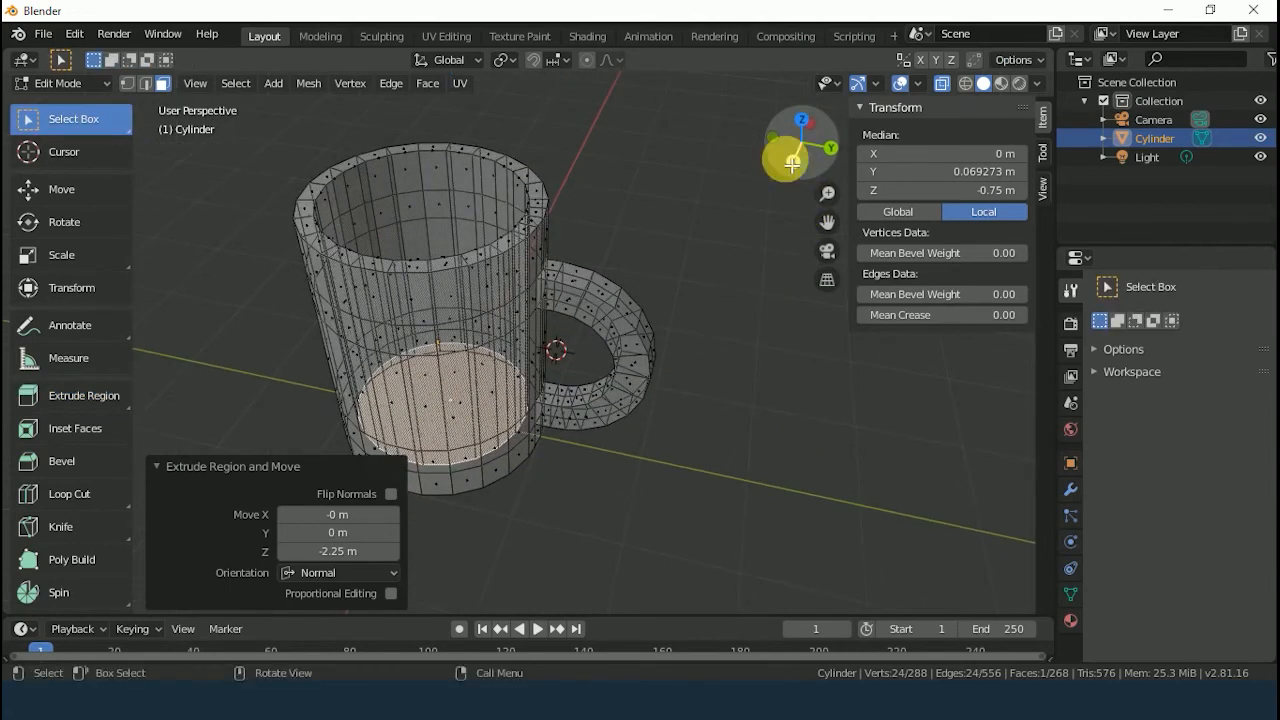
left_click(942, 84)
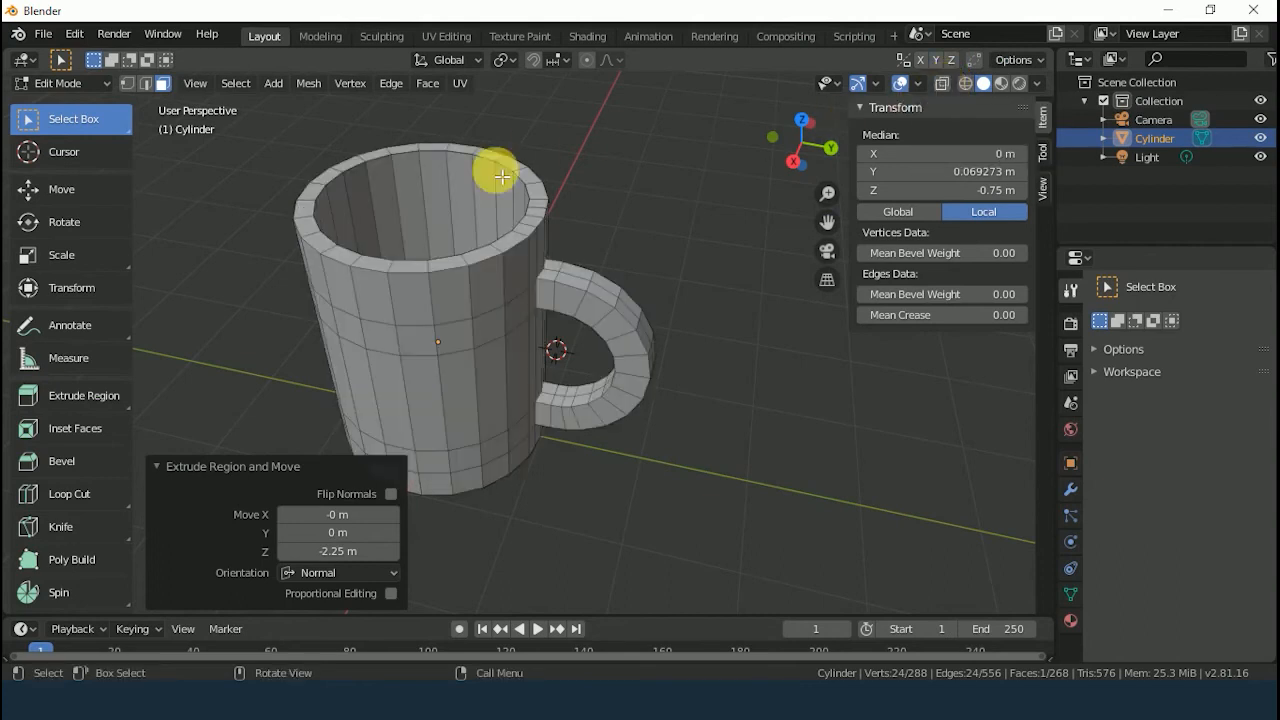
left_click(108, 85)
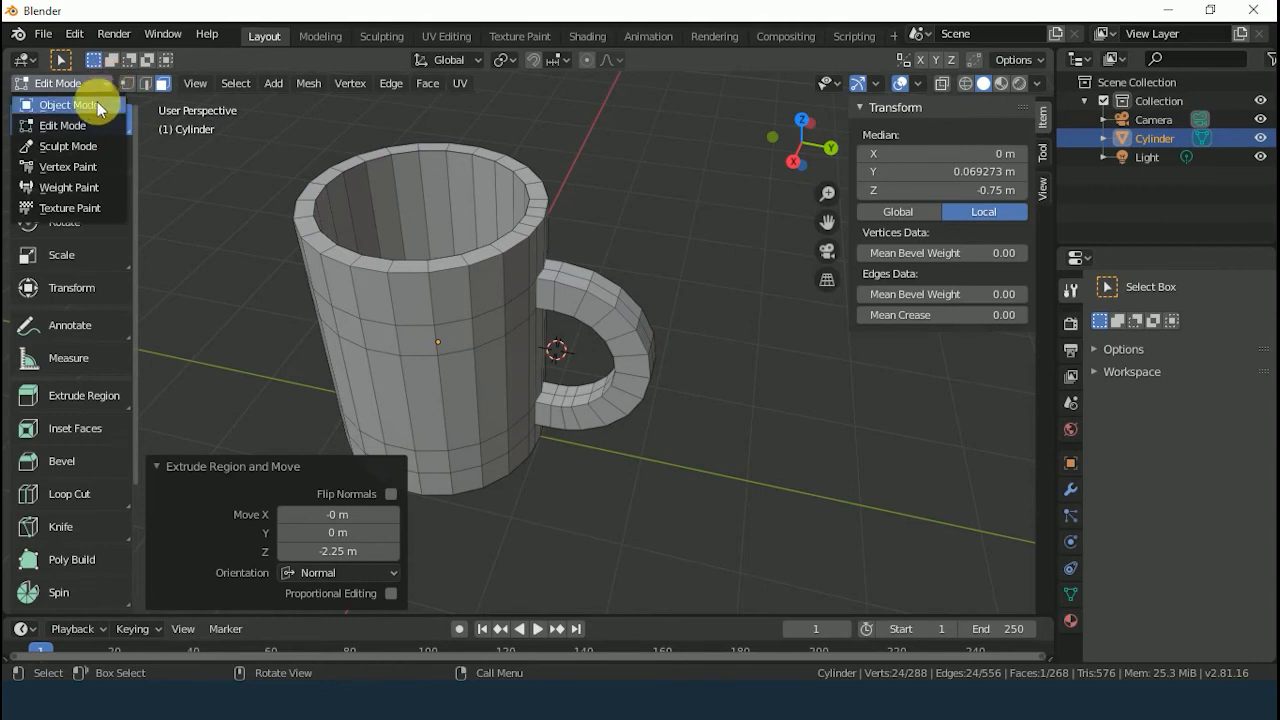
left_click(97, 106)
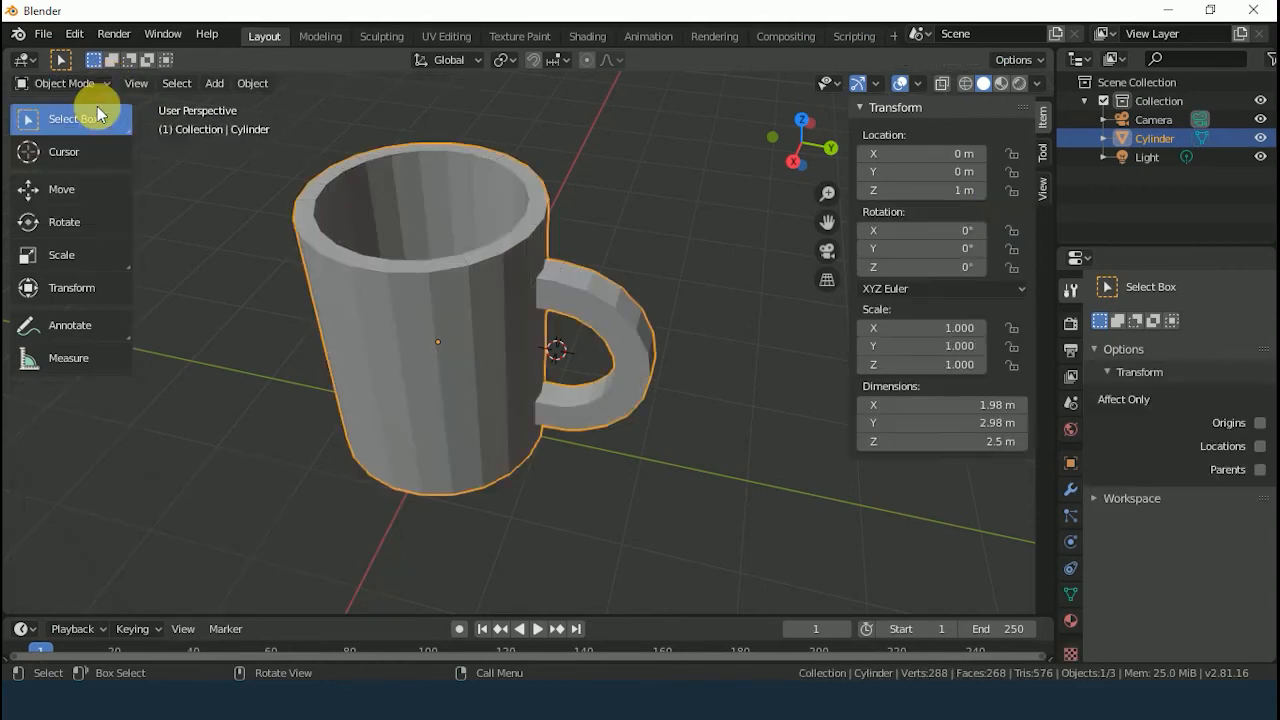
scroll(510, 462, "down", 2)
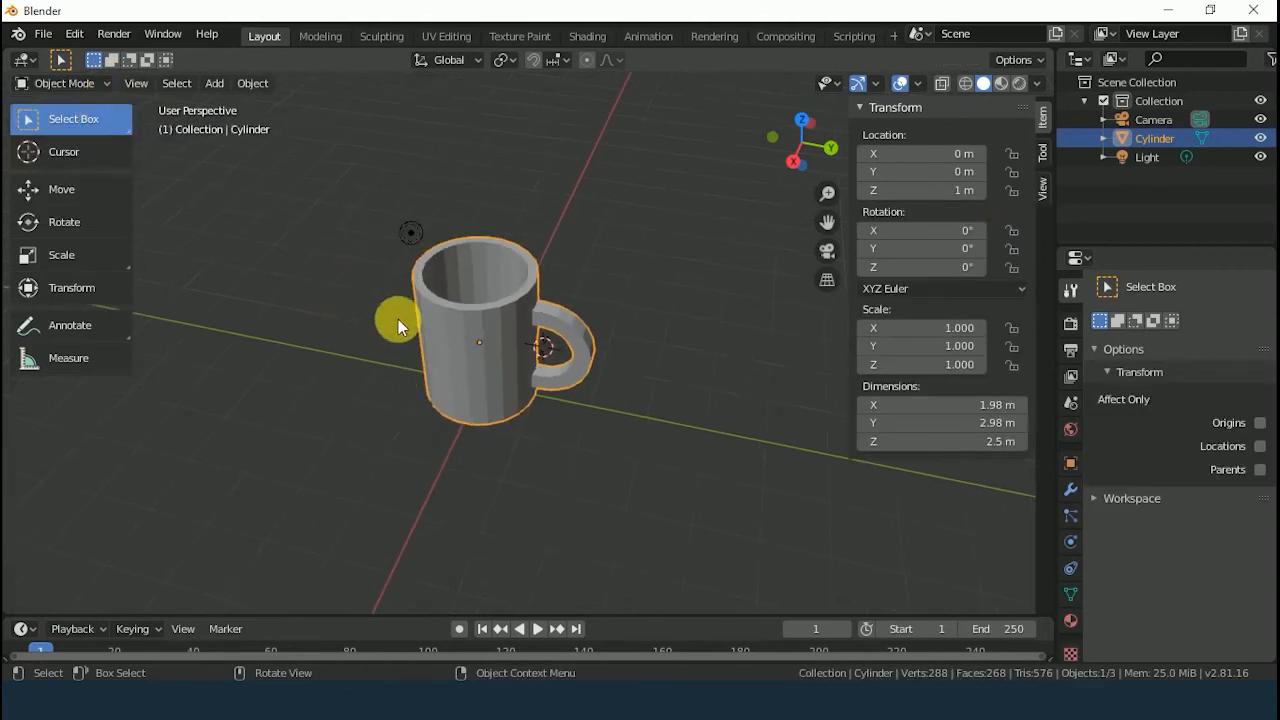
scroll(423, 297, "up", 1)
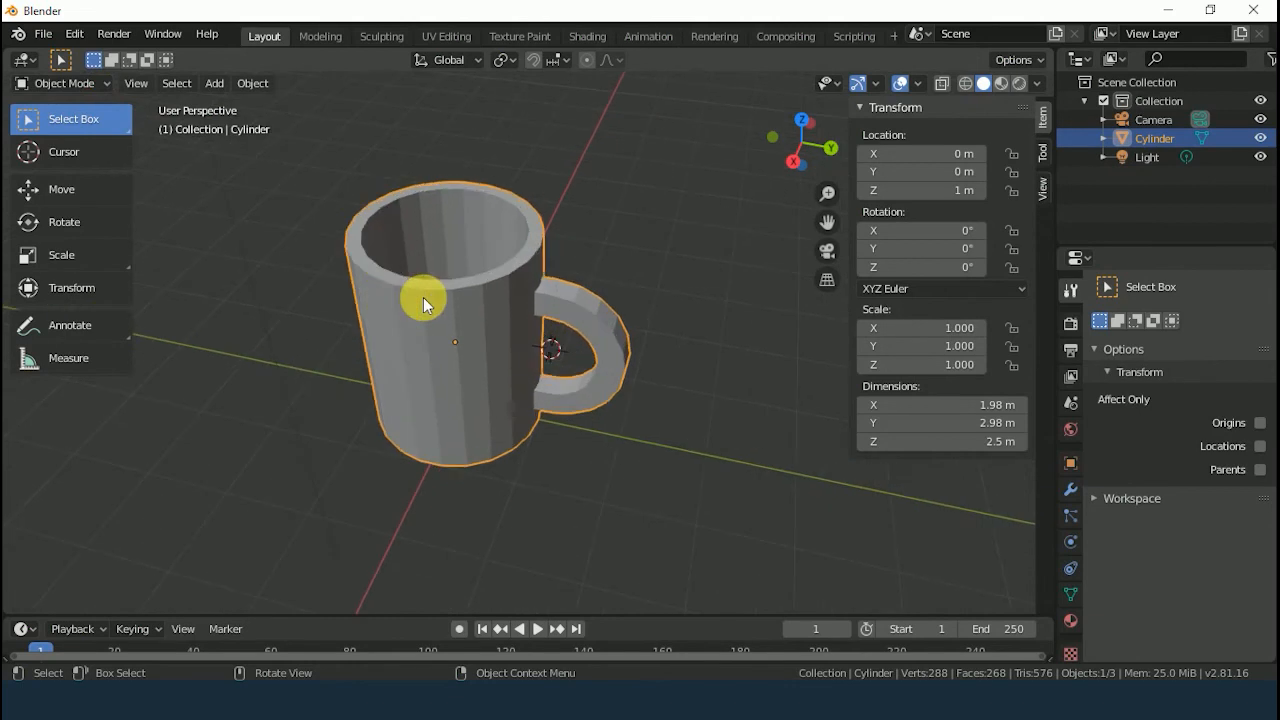
Step: Snap the 3D cursor to the world origin
left_click(214, 84)
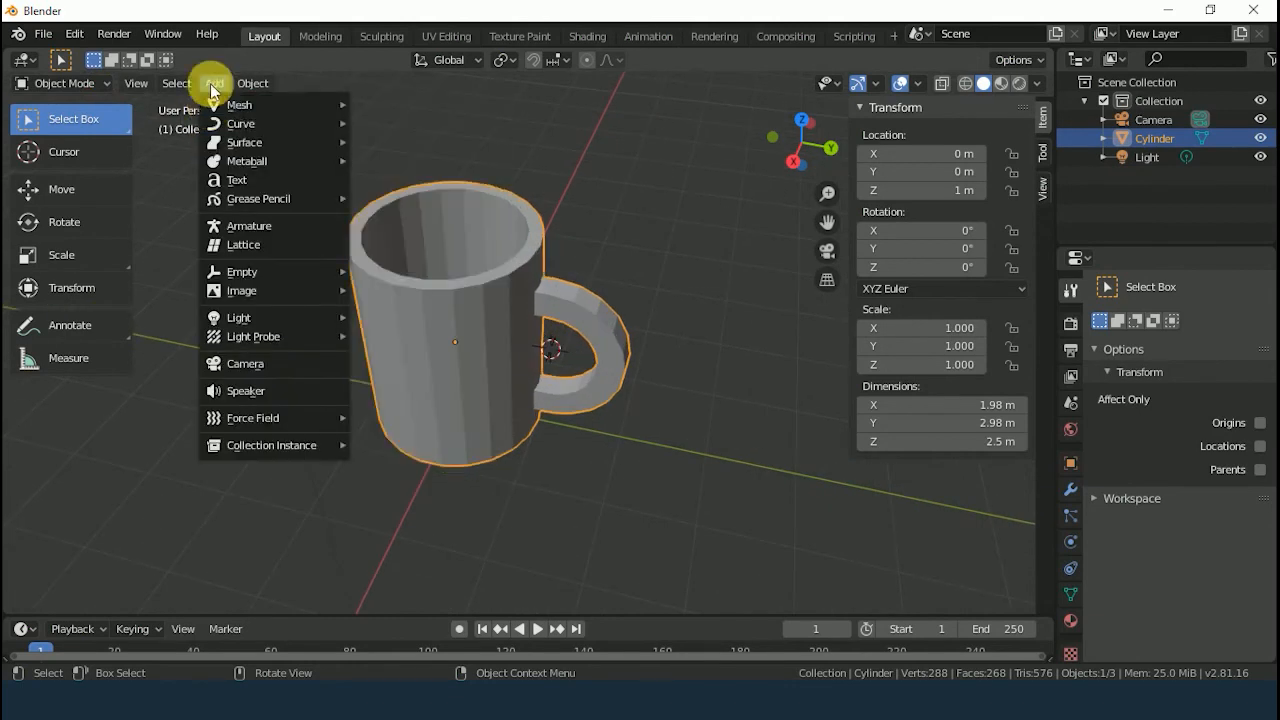
left_click(212, 84)
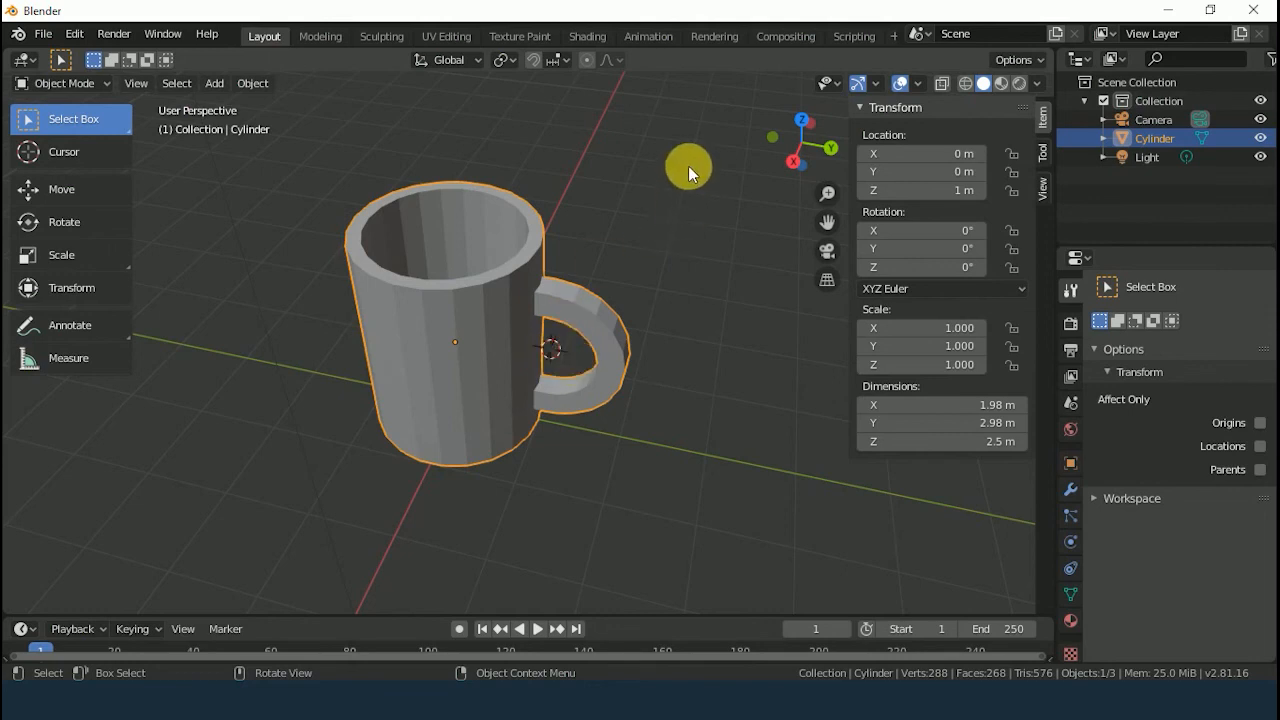
key("shift+s")
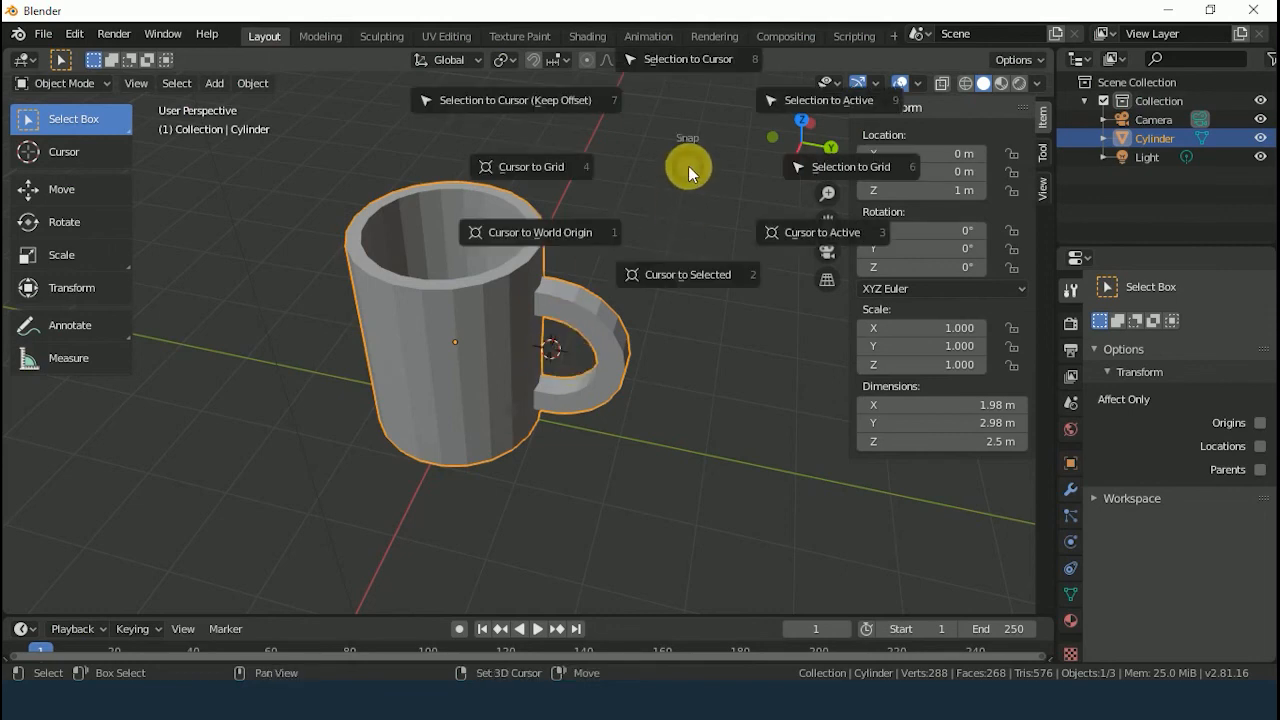
left_click(578, 236)
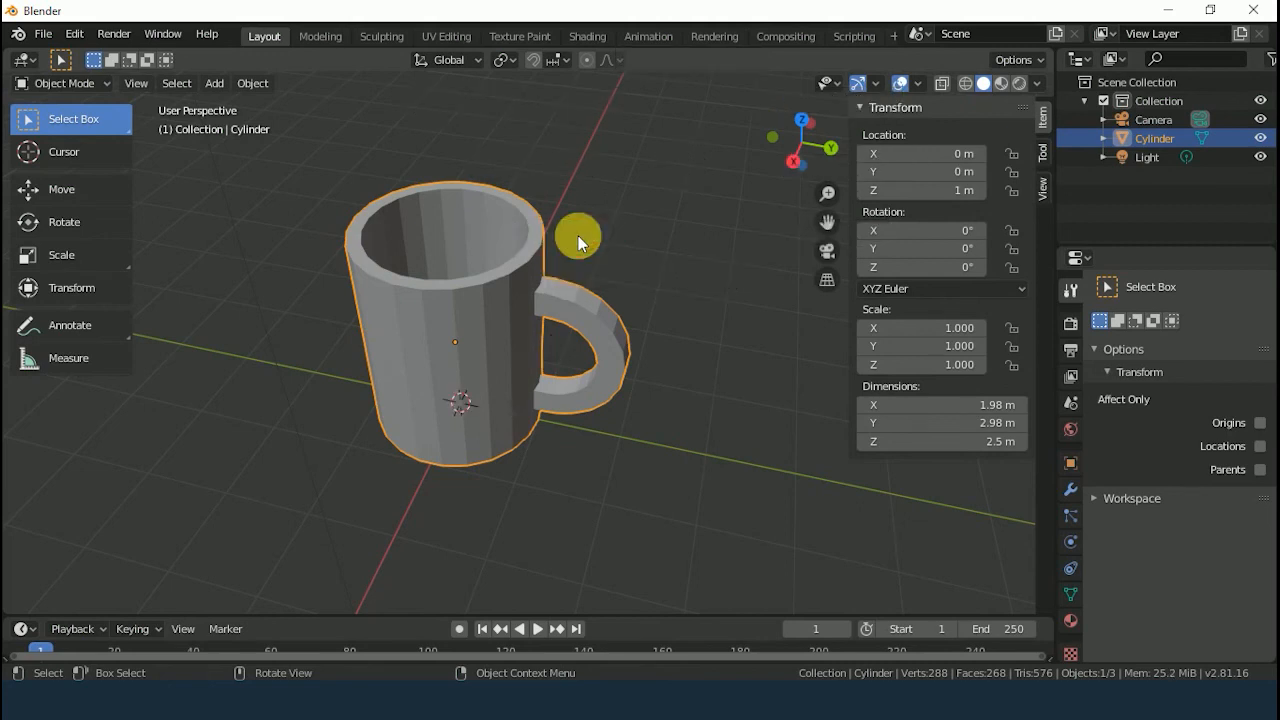
Step: Add a mesh plane under the mug at the 3D cursor with a size of 10 m
left_click(212, 84)
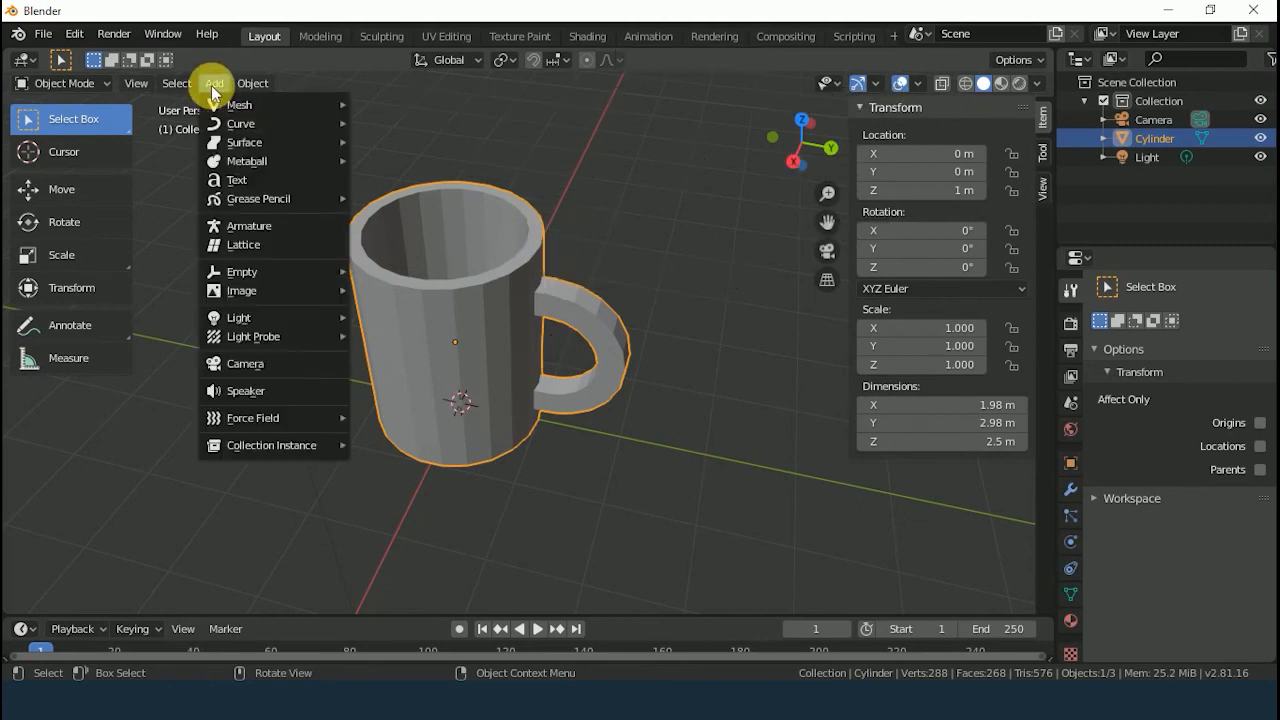
mouse_move(217, 108)
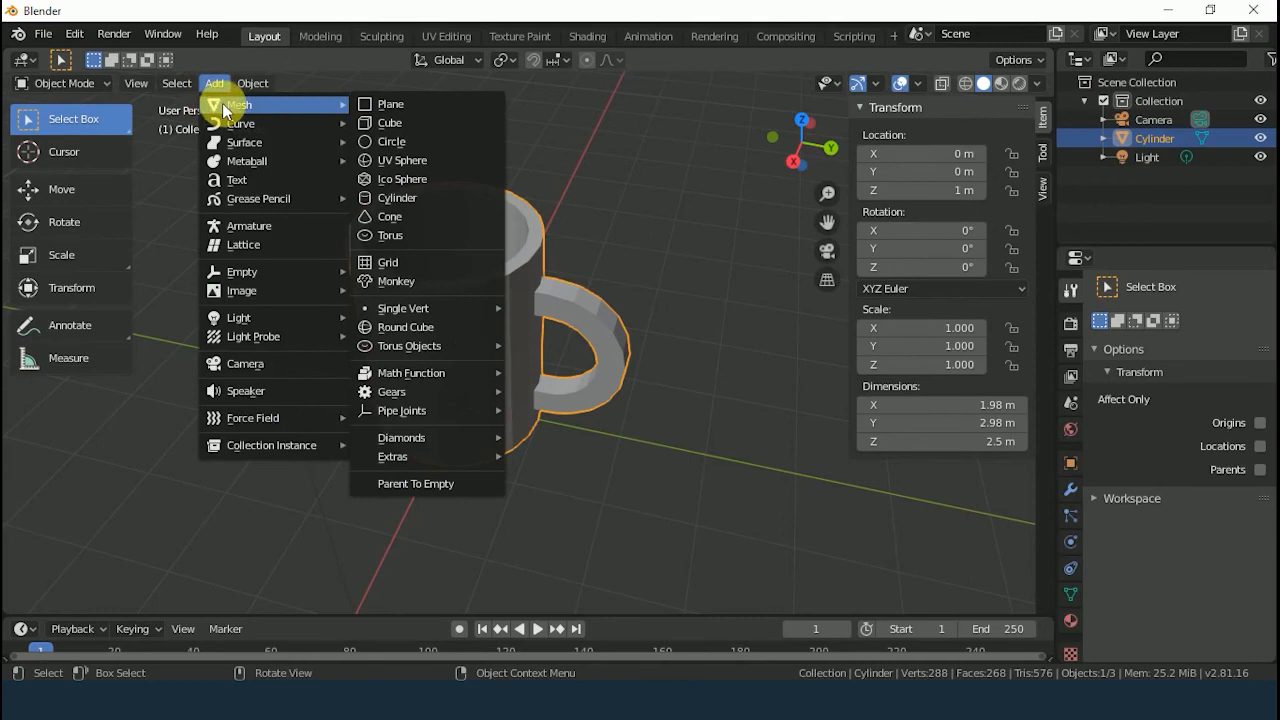
left_click(380, 104)
left_click(337, 436)
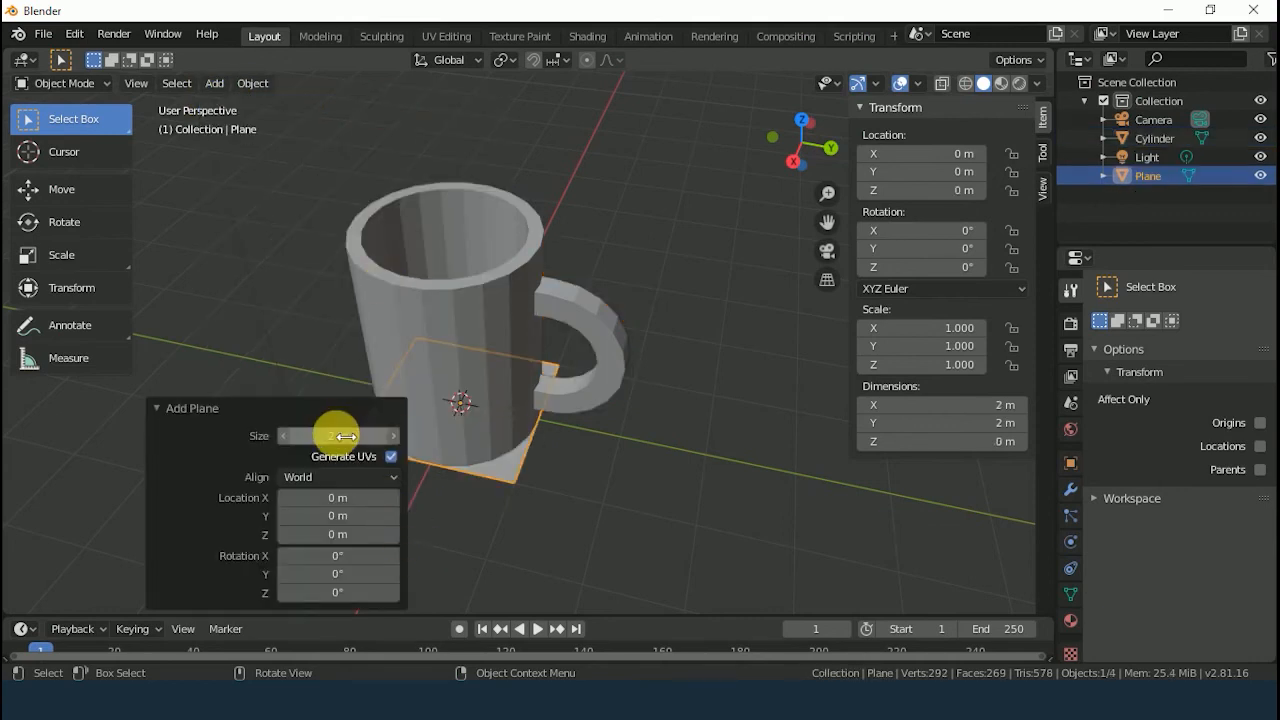
type("10")
key("Return")
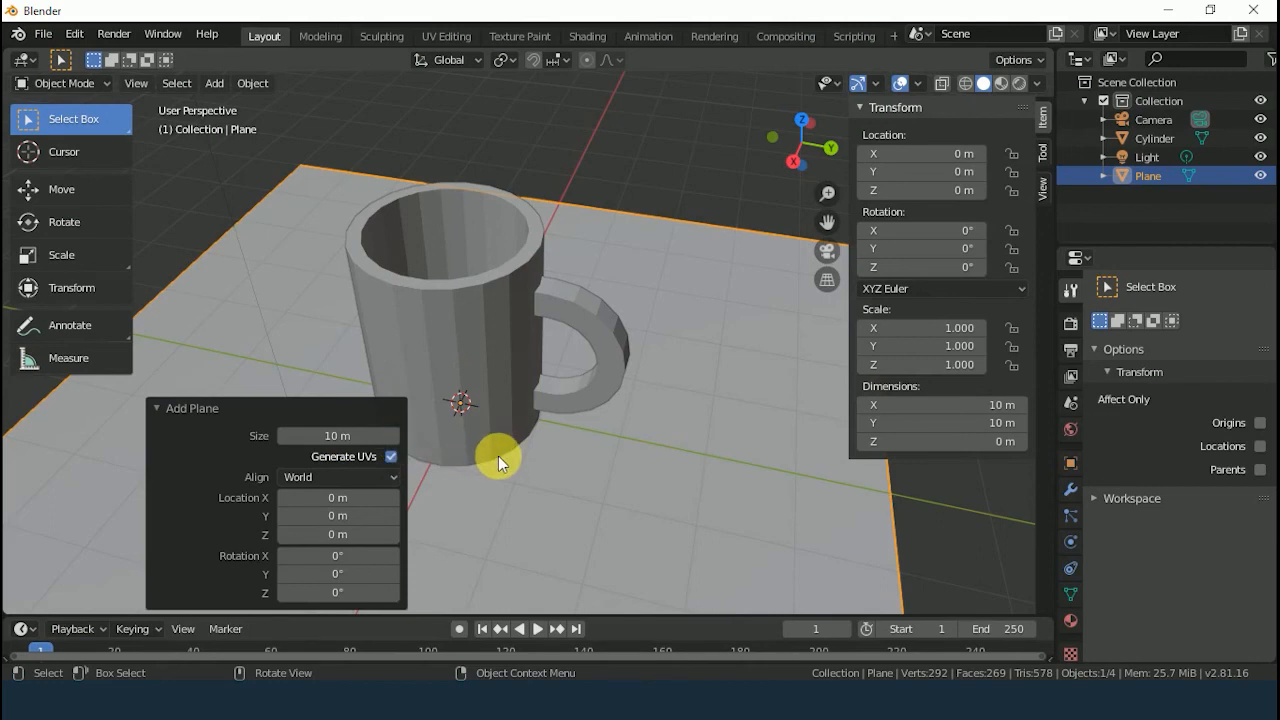
Step: Select the camera object beside the plane
scroll(498, 456, "down", 5)
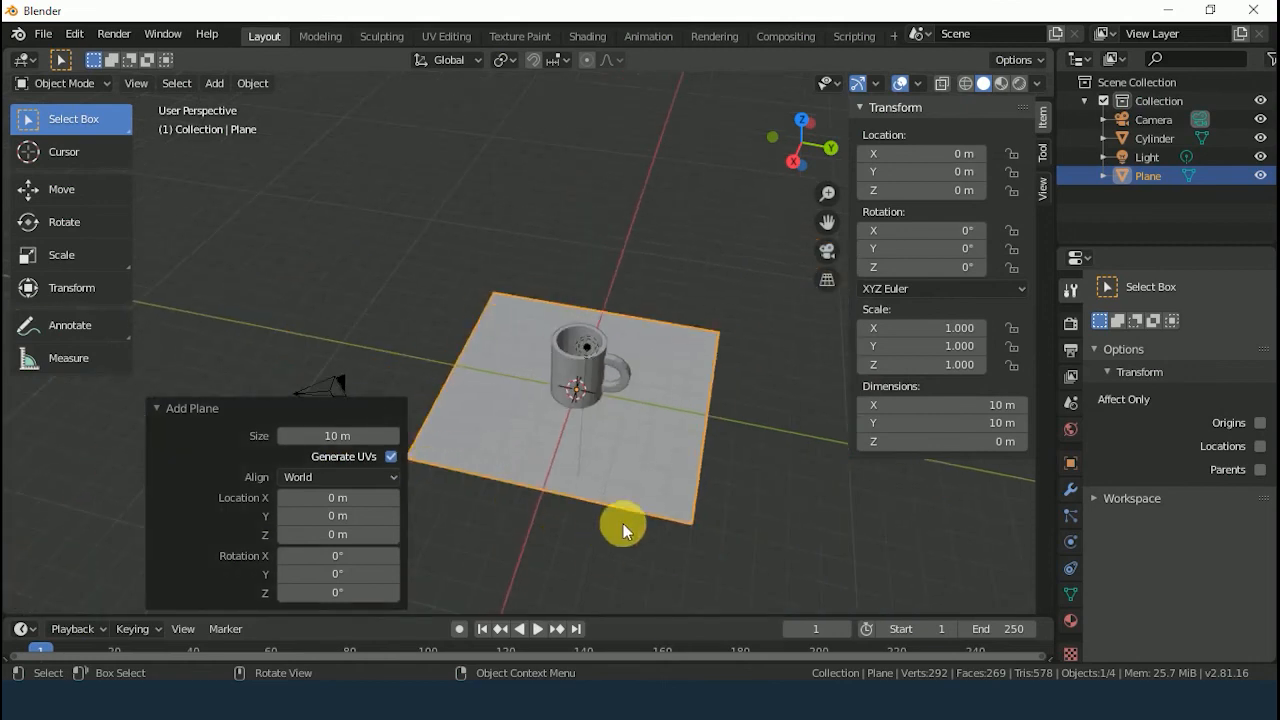
middle_click_drag(750, 448, 757, 409)
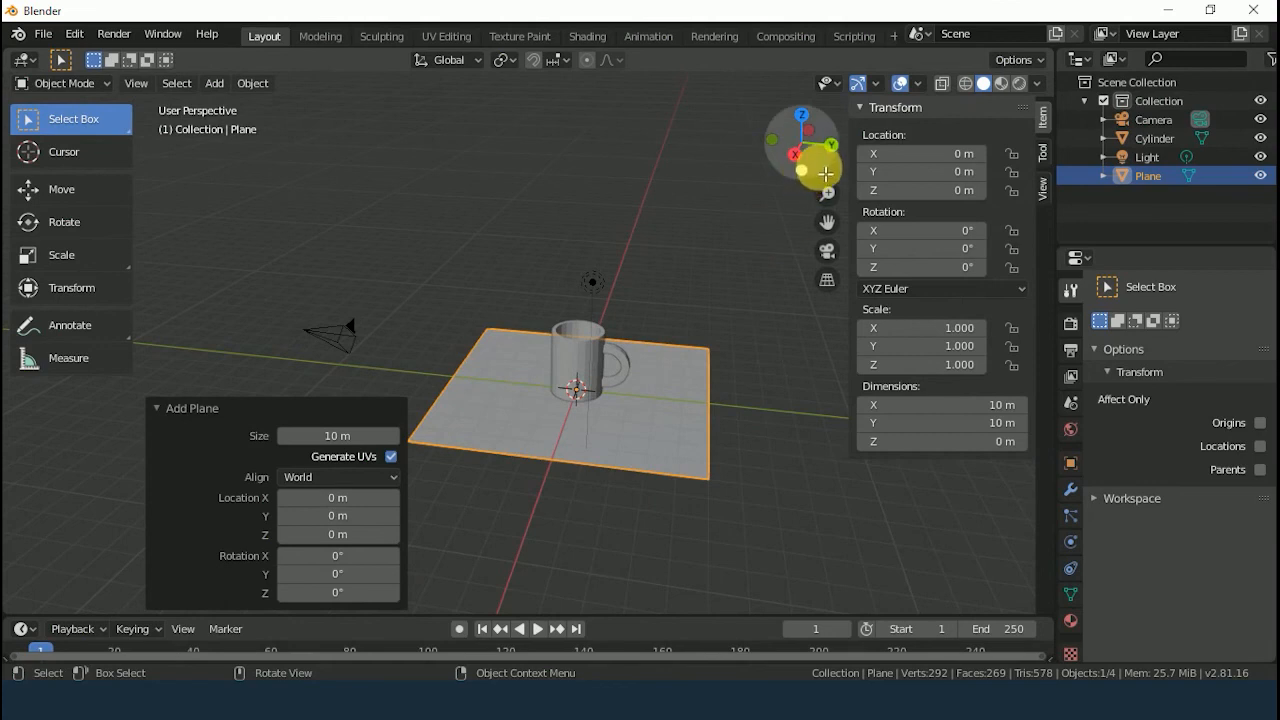
left_click_drag(825, 174, 823, 165)
scroll(752, 405, "up", 1)
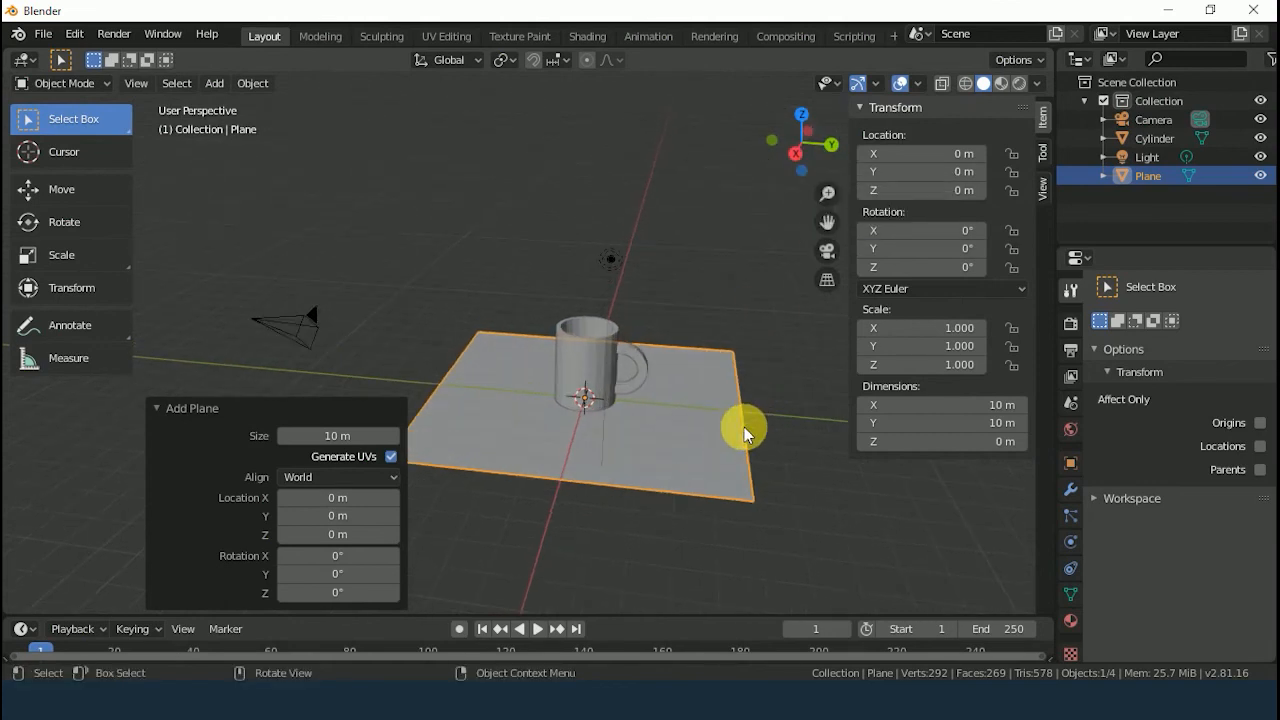
left_click(314, 331)
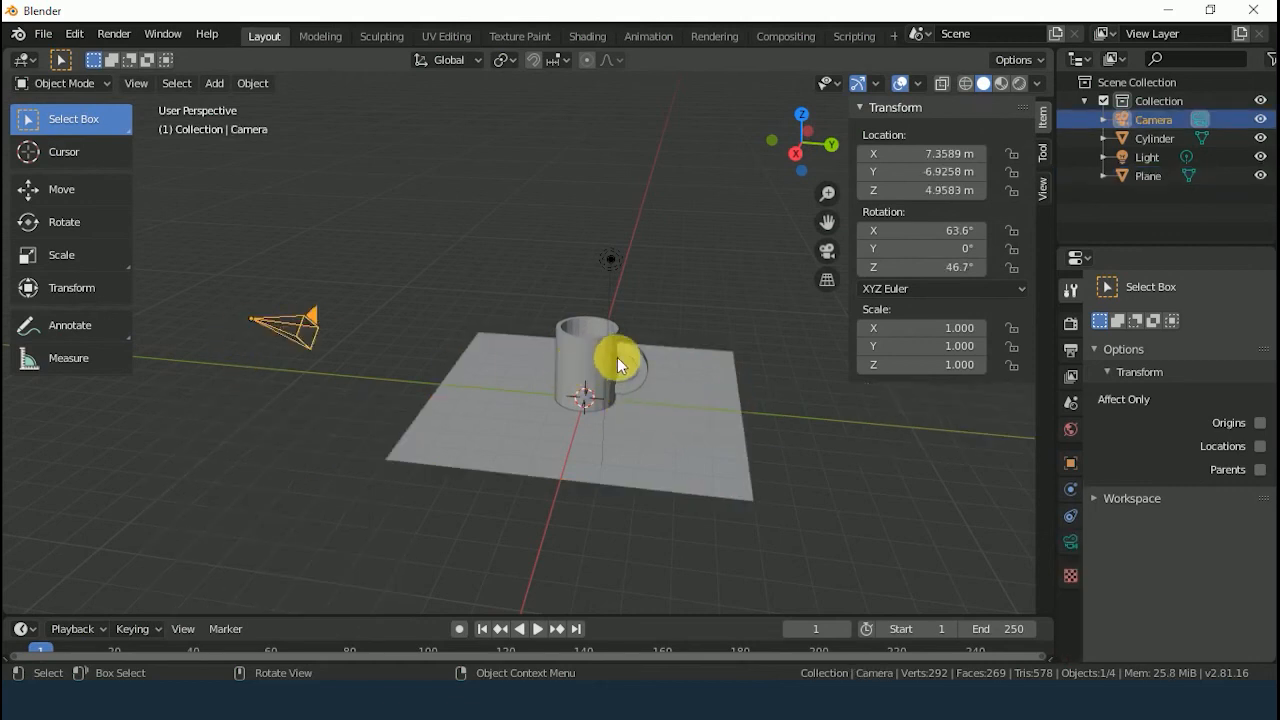
scroll(740, 385, "up", 3)
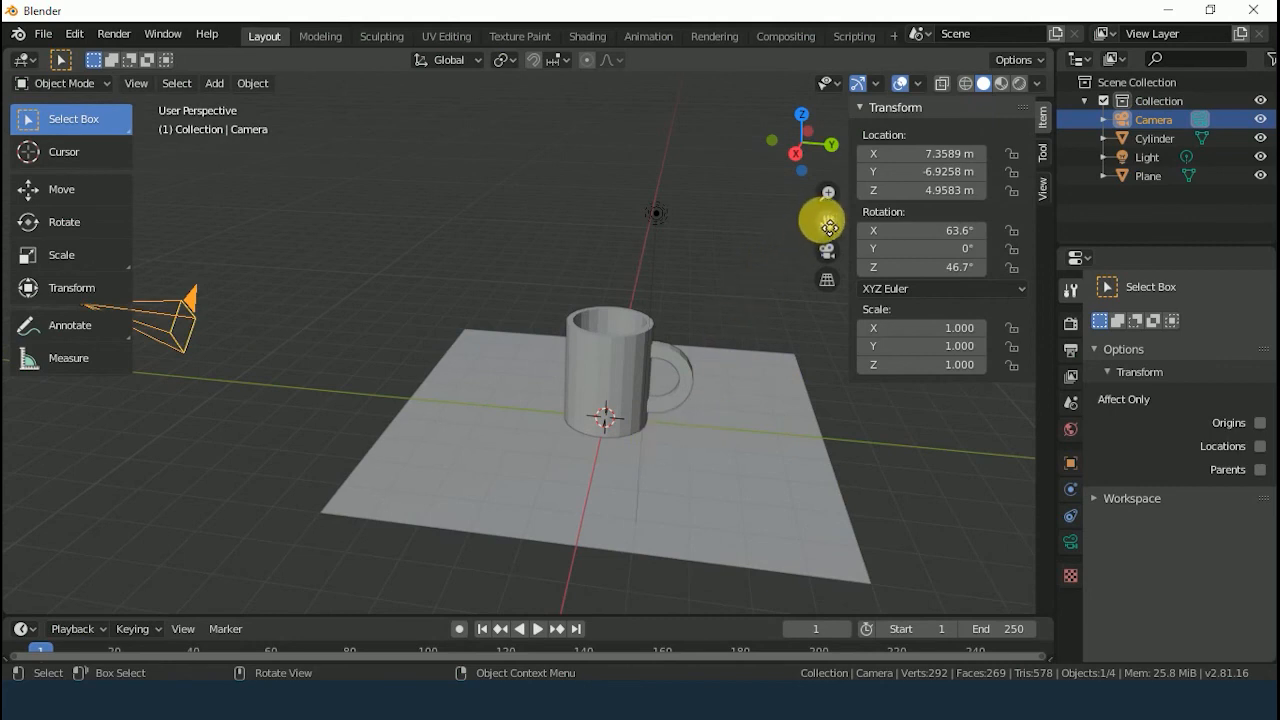
left_click_drag(829, 228, 750, 497)
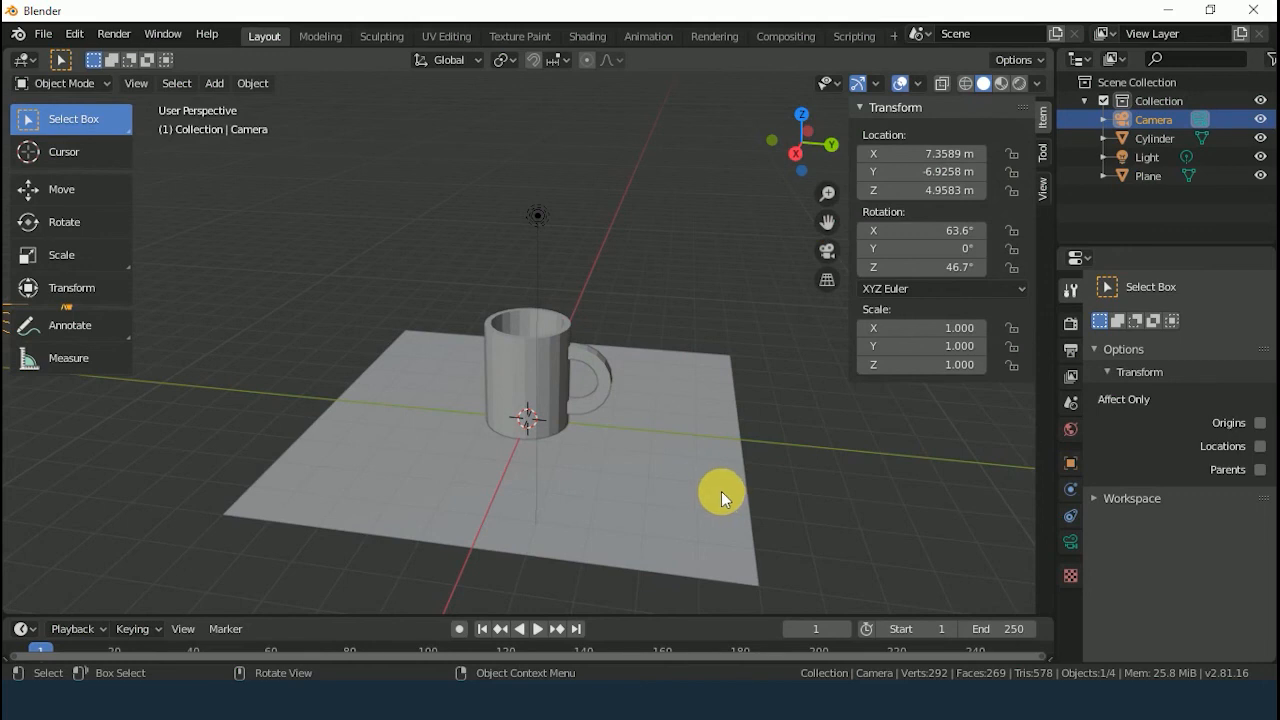
Step: Set the viewport shading color to Random and enable shadows with a darkness of 0.550
left_click(1038, 82)
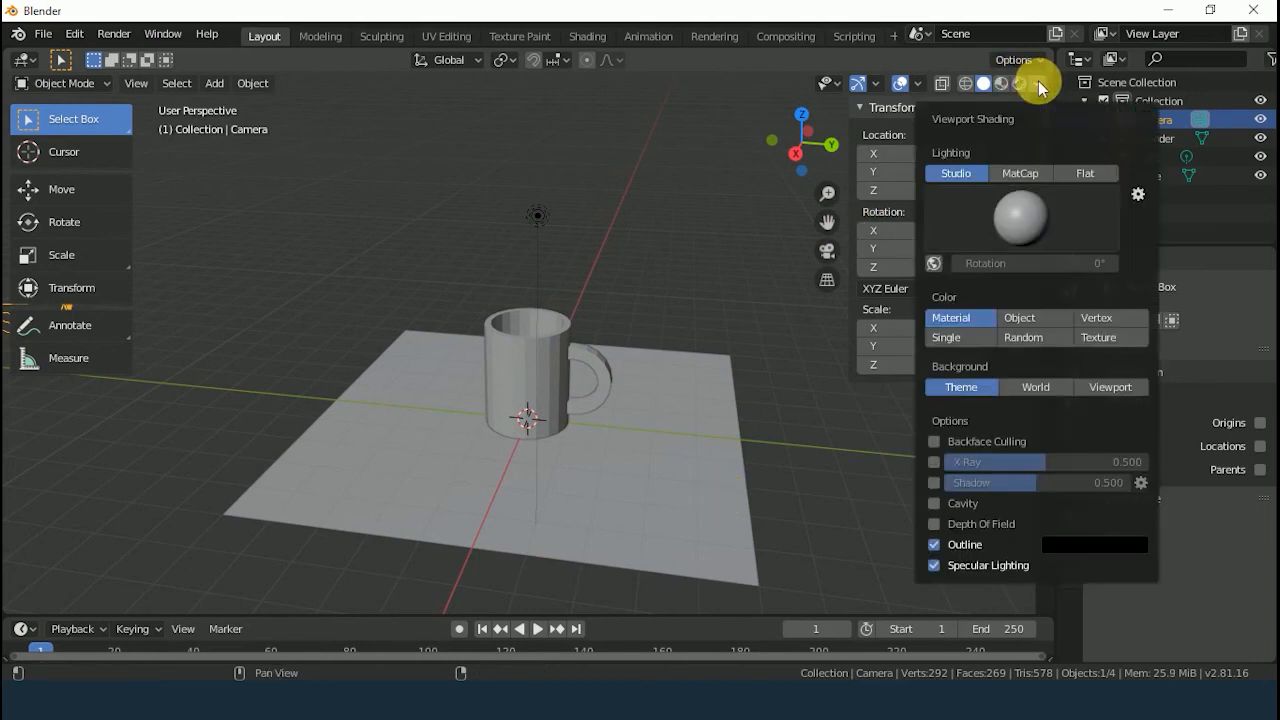
left_click(1024, 341)
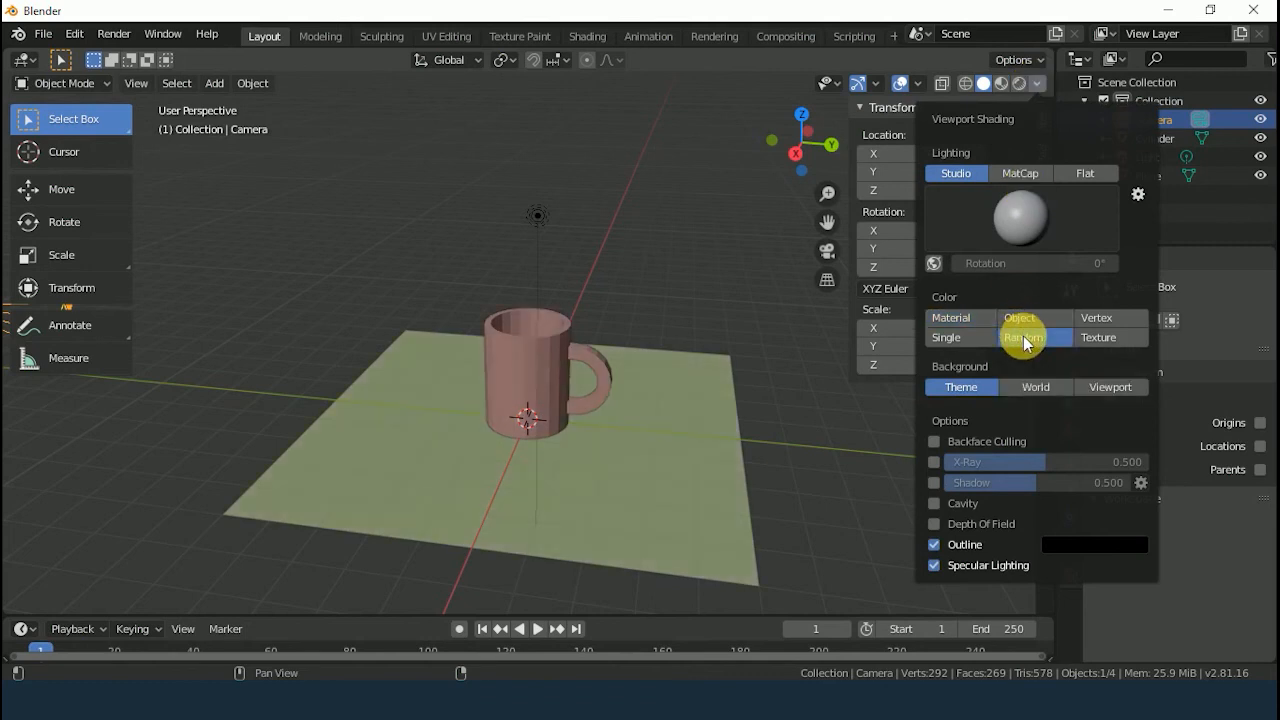
left_click(934, 485)
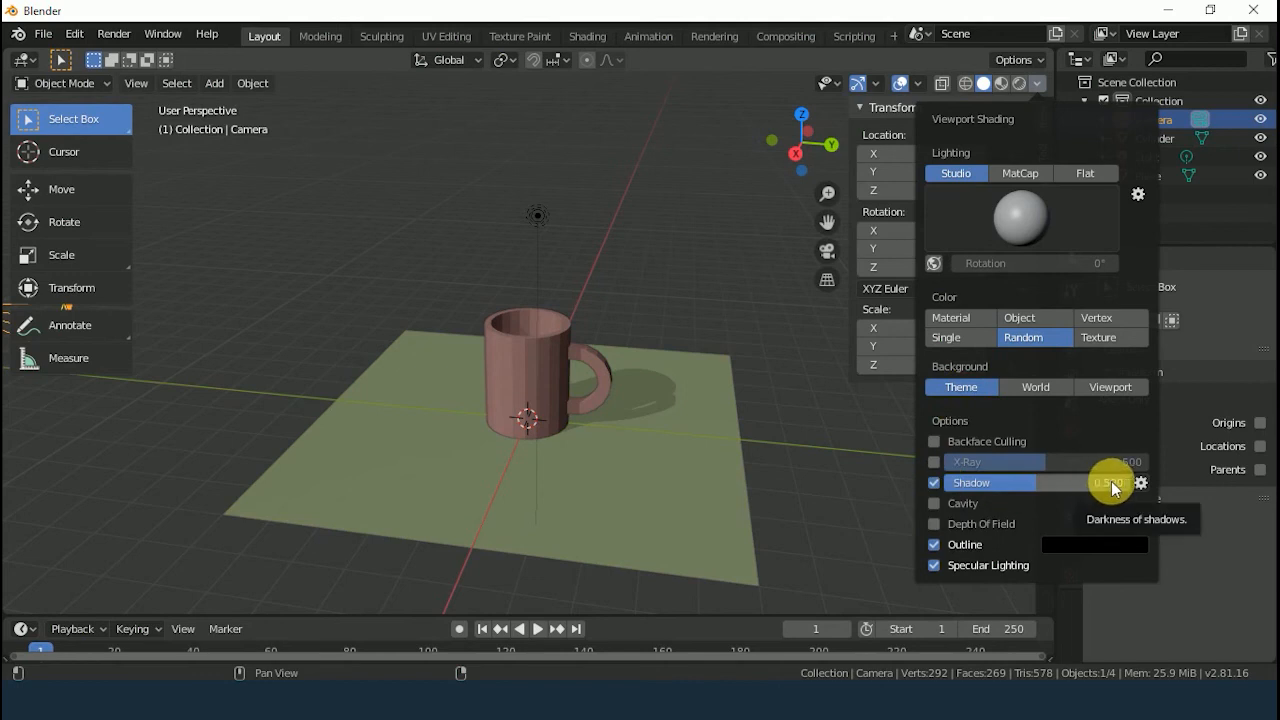
mouse_move(1109, 483)
left_mouse_down()
mouse_move(1148, 483)
mouse_move(1119, 483)
left_mouse_up()
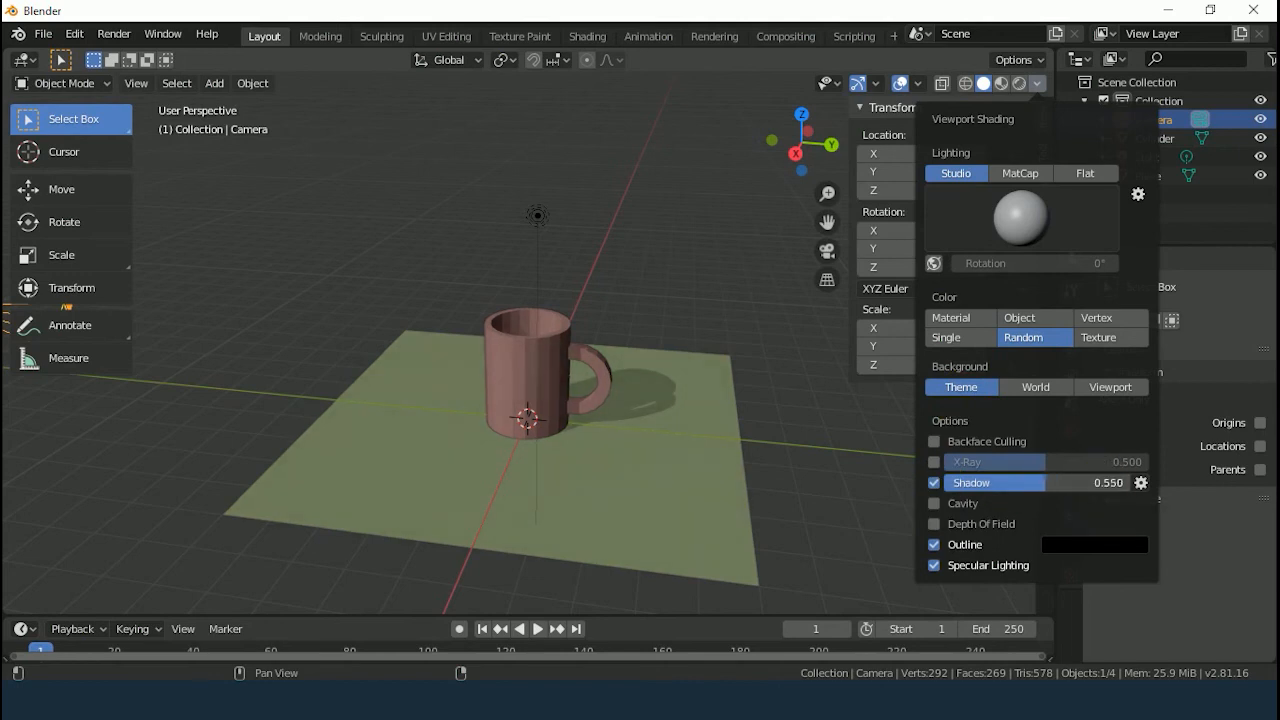
Step: Adjust the light direction of the viewport shadow slightly to shift the mug's shadow on the plane
left_click(1140, 483)
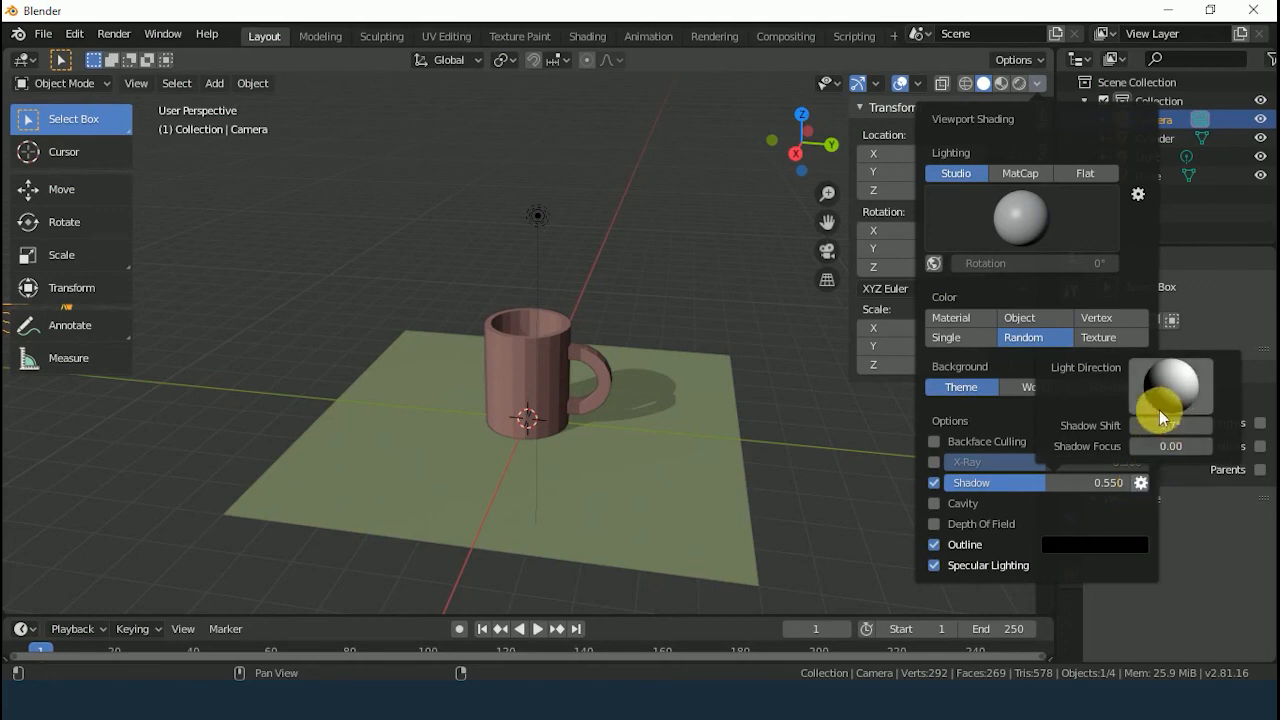
mouse_move(1171, 396)
left_mouse_down()
mouse_move(1192, 369)
mouse_move(1160, 384)
mouse_move(1177, 395)
left_mouse_up()
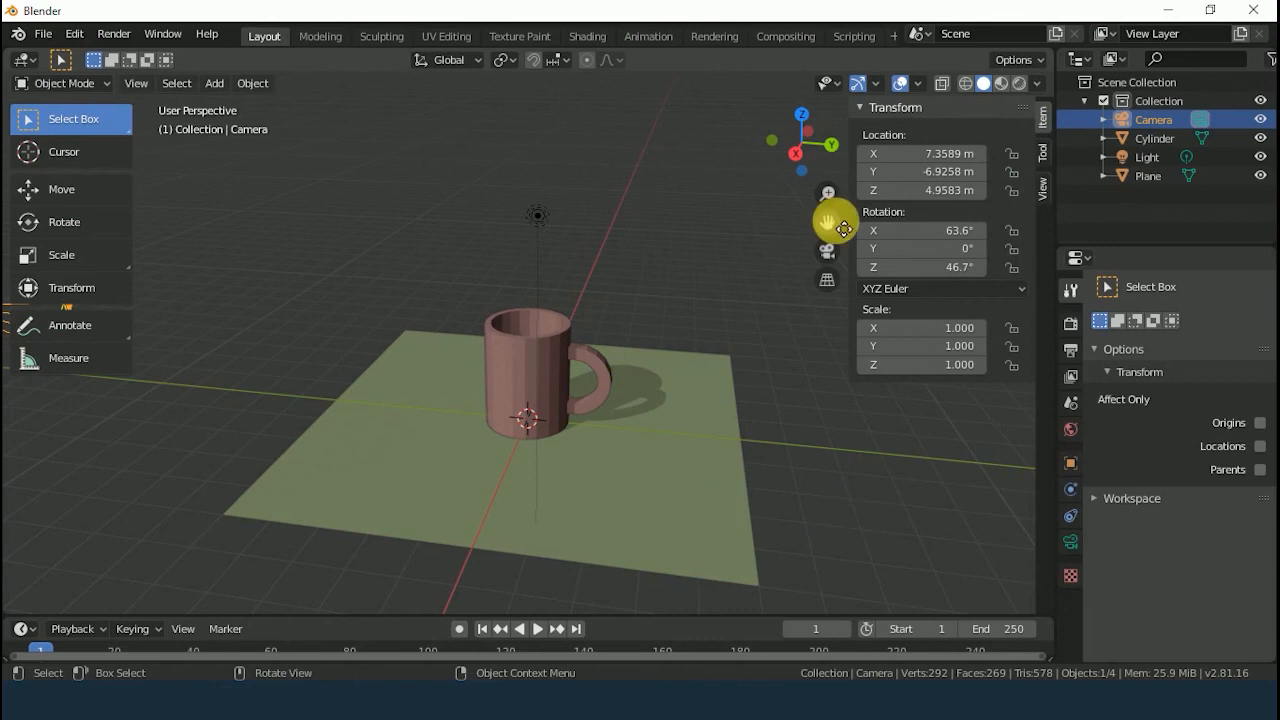
left_click_drag(829, 221, 798, 191)
scroll(596, 420, "up", 1)
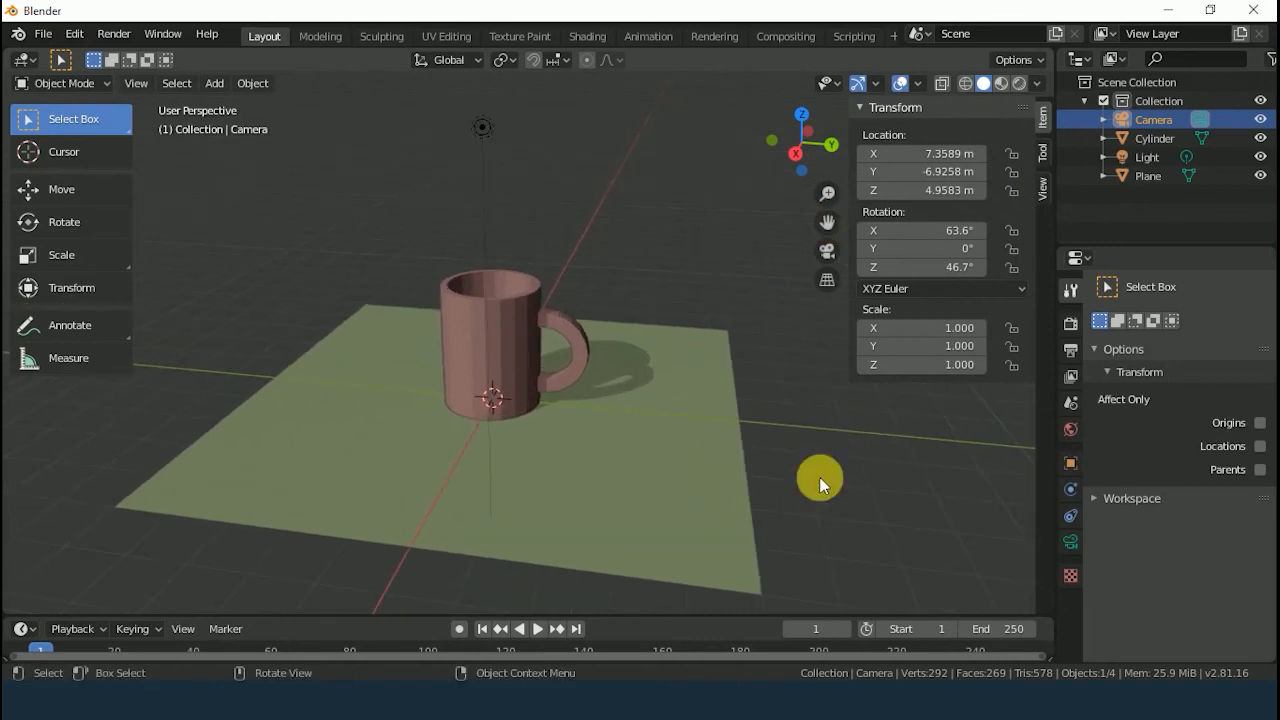
Step: Save the file as caneca02.blend in the Apostila Blender 2020 folder, basing the name on caneca01.blend
left_click(46, 38)
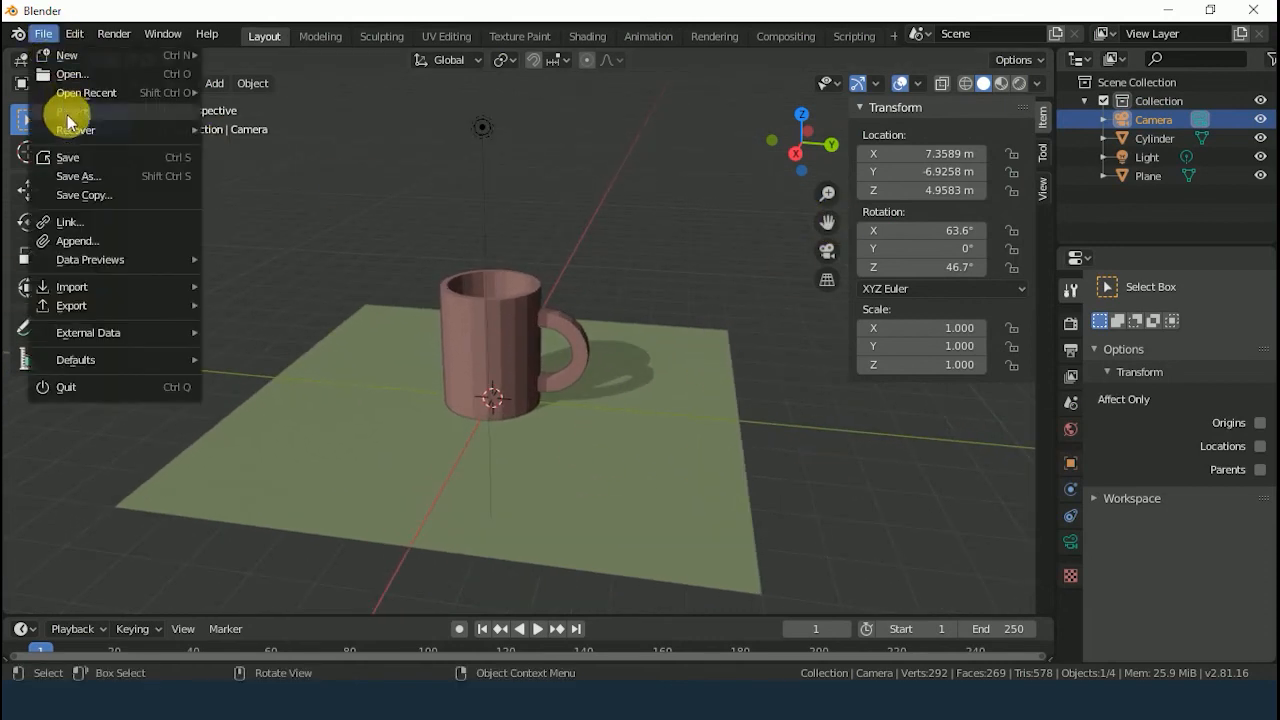
left_click(66, 175)
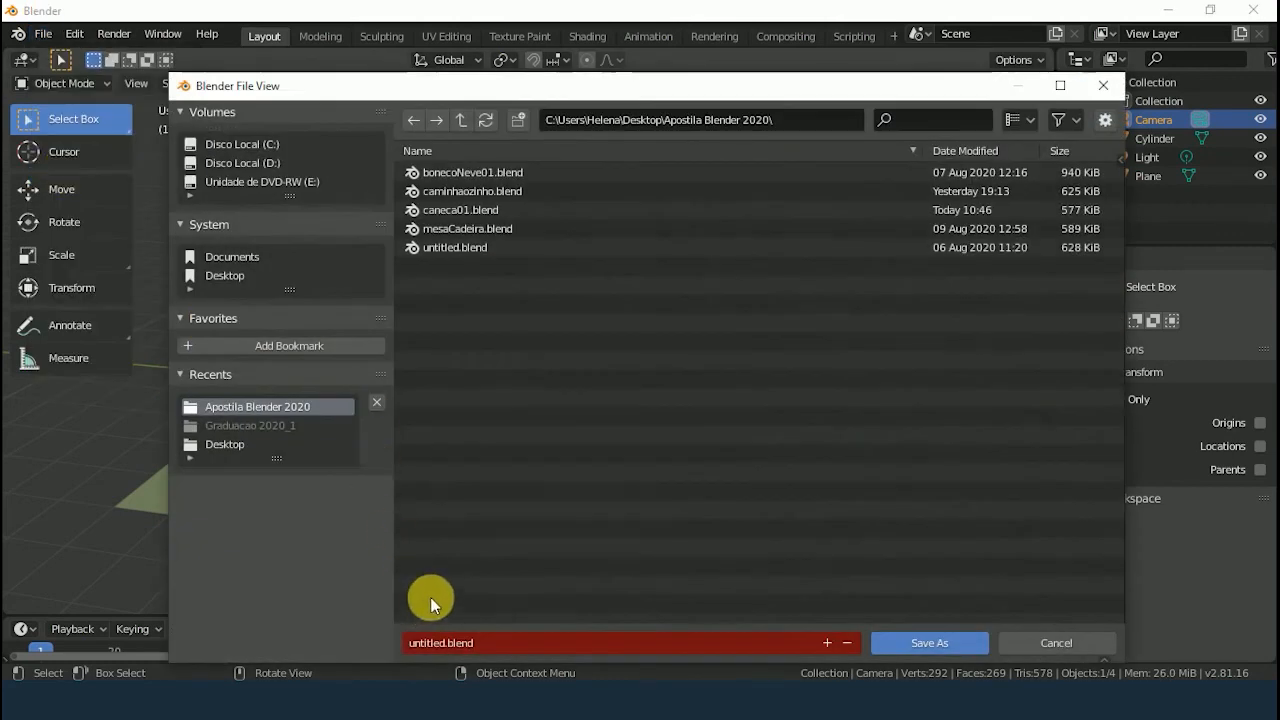
left_click(450, 210)
left_click(451, 642)
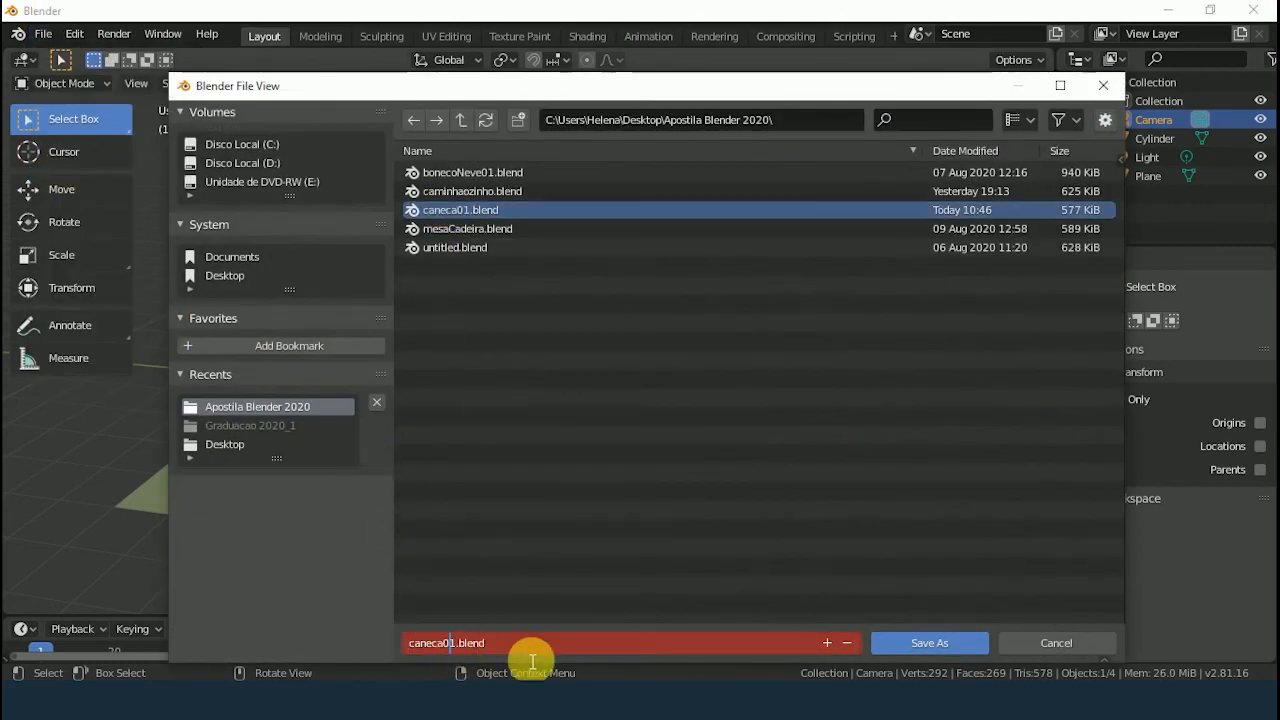
key("Delete")
type("2")
left_click(901, 644)
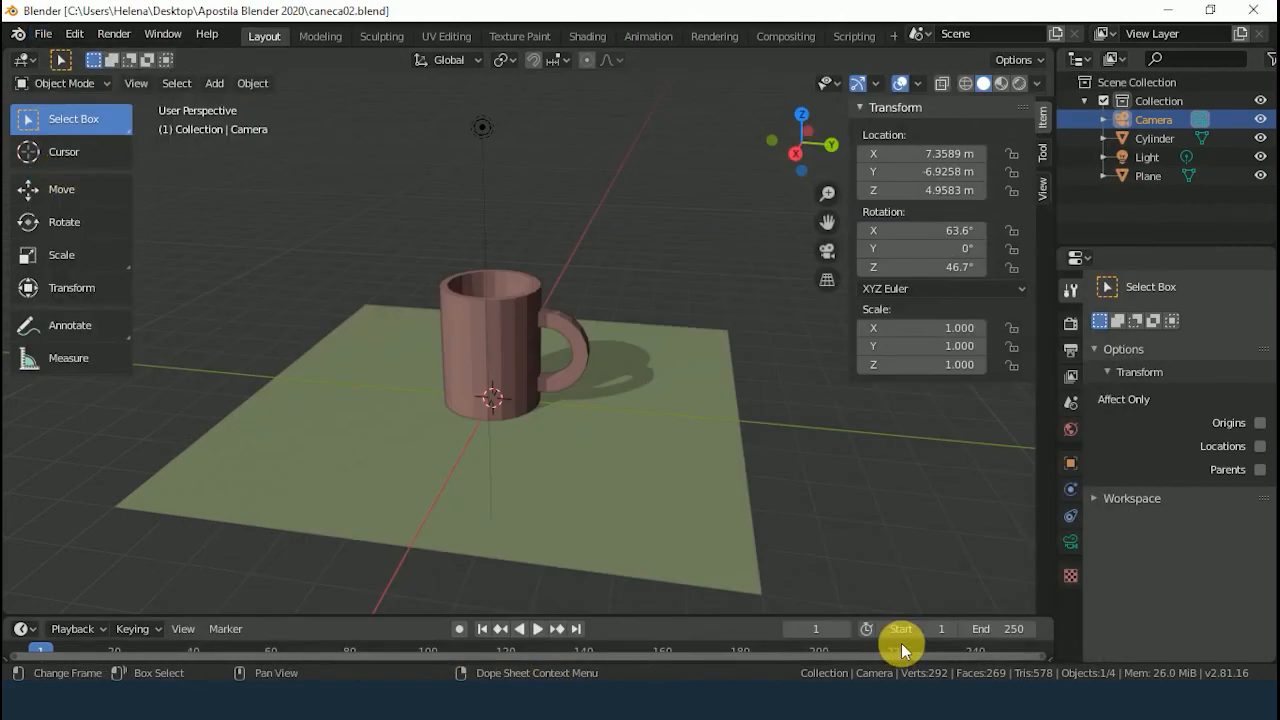